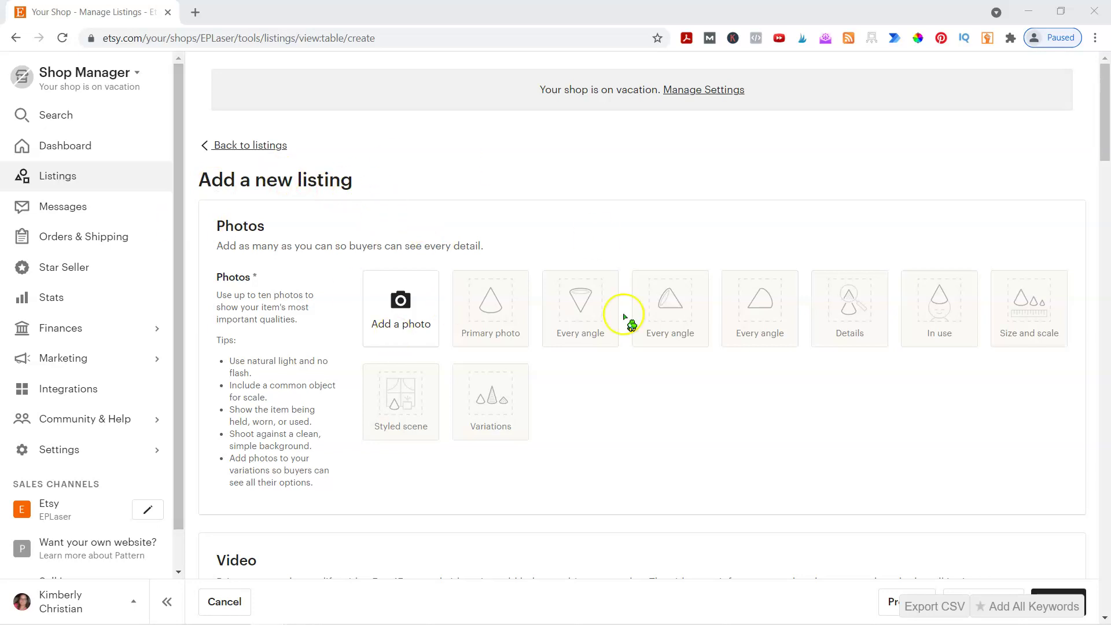
Start a new listing from the shop's listings and move the floating keyword bar away from the Publish controls
{"action": "left_click", "coordinate": [52, 175]}
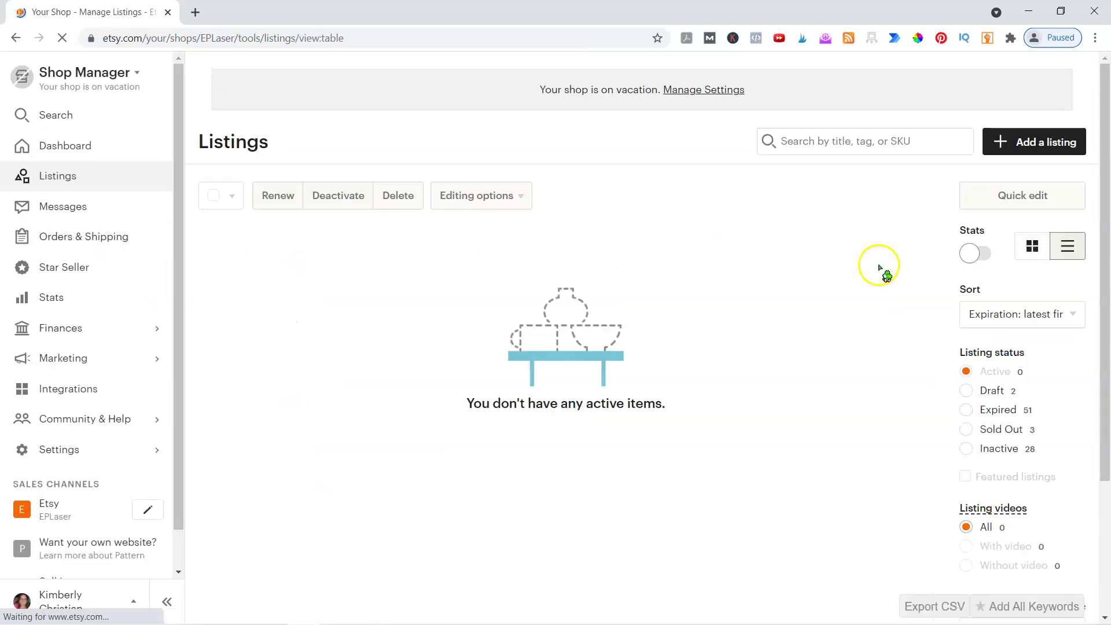
{"action": "left_click", "coordinate": [1041, 142]}
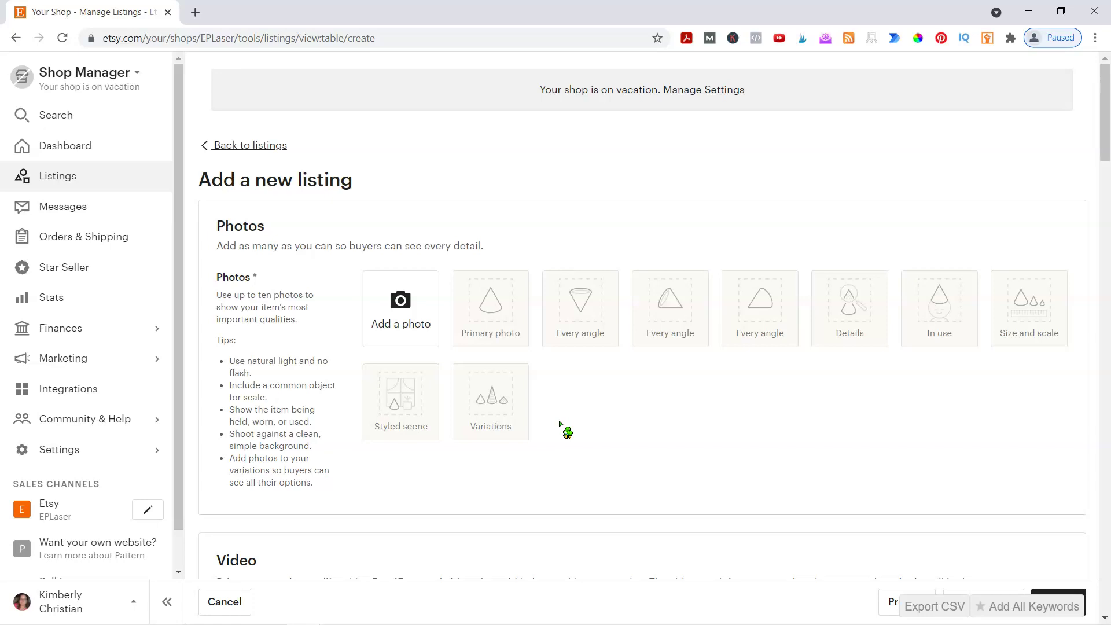
{"action": "left_click", "coordinate": [1021, 606]}
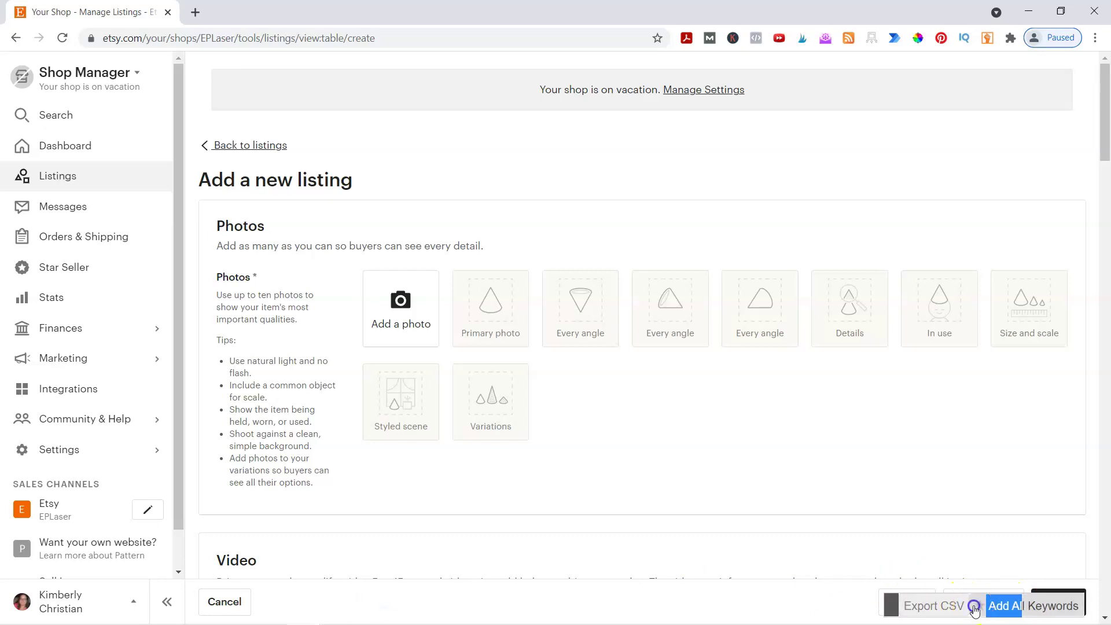
{"action": "left_click_drag", "start_coordinate": [890, 605], "coordinate": [277, 603]}
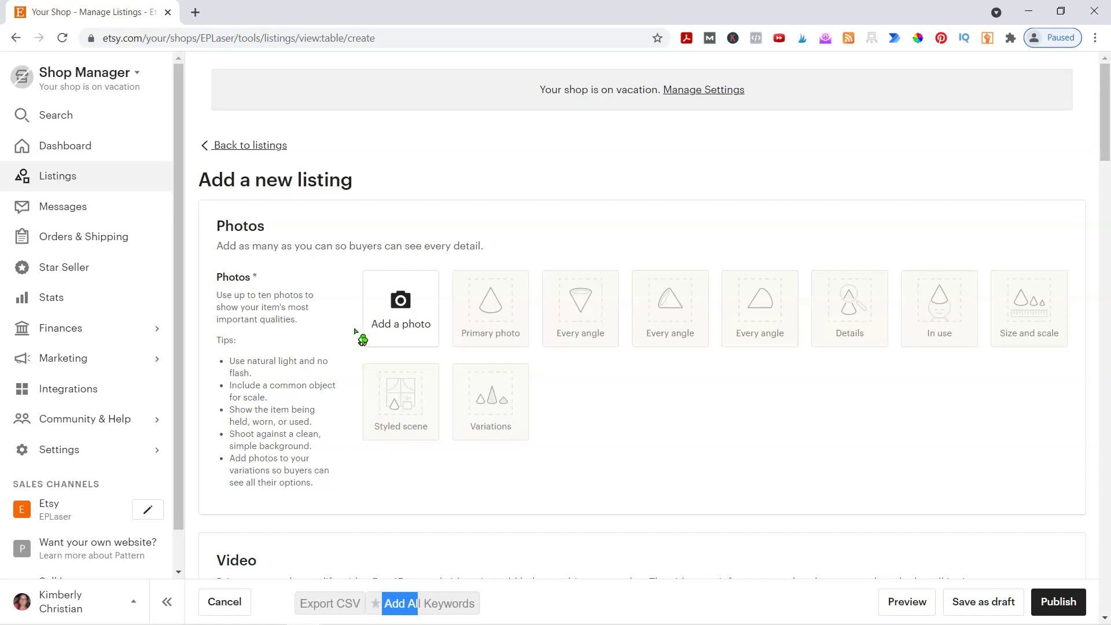
{"action": "left_click", "coordinate": [399, 320]}
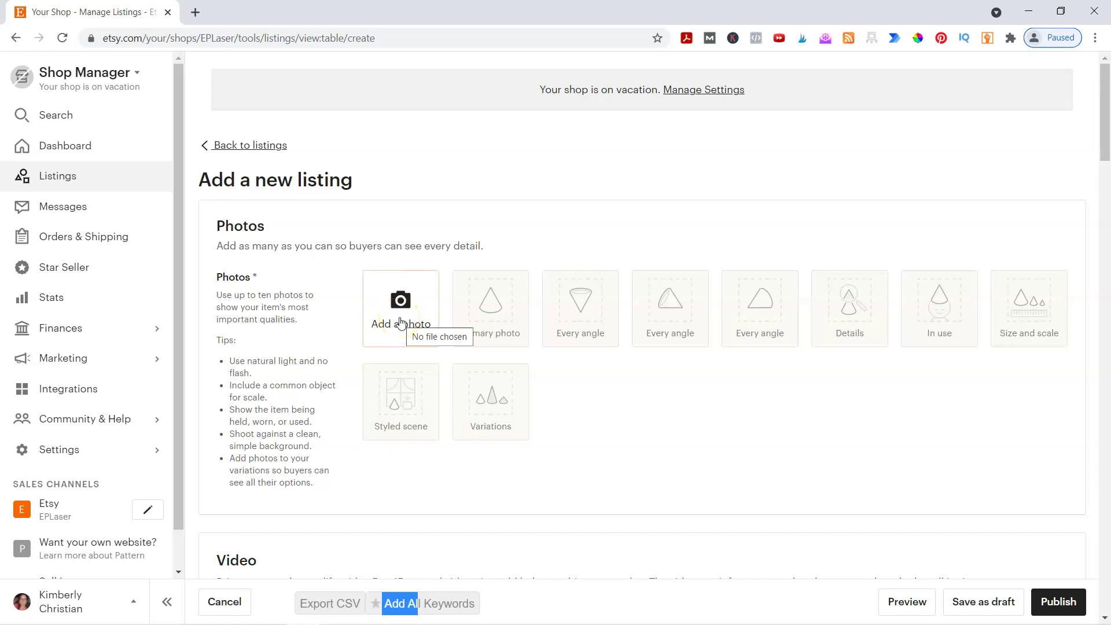
{"action": "left_click", "coordinate": [319, 325]}
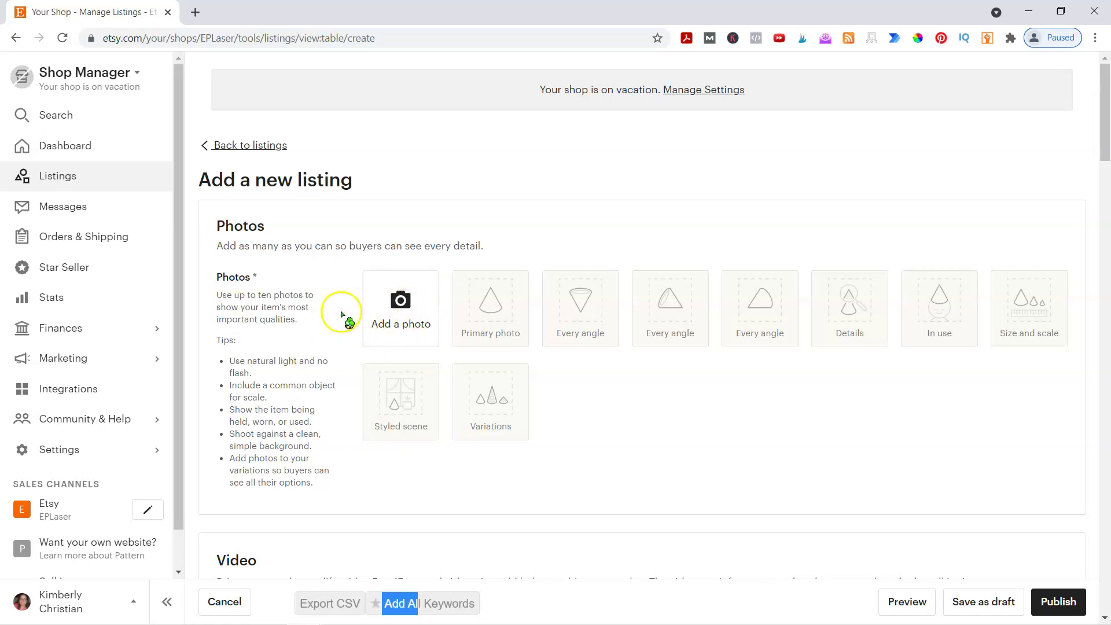
{"action": "left_click", "coordinate": [386, 313]}
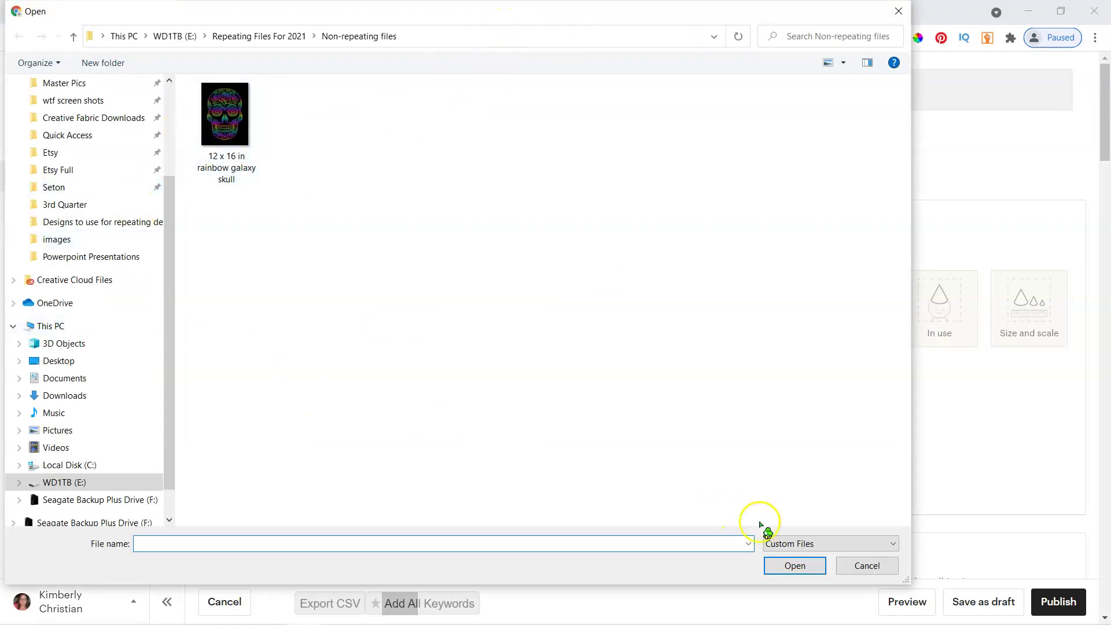
{"action": "left_click", "coordinate": [868, 566]}
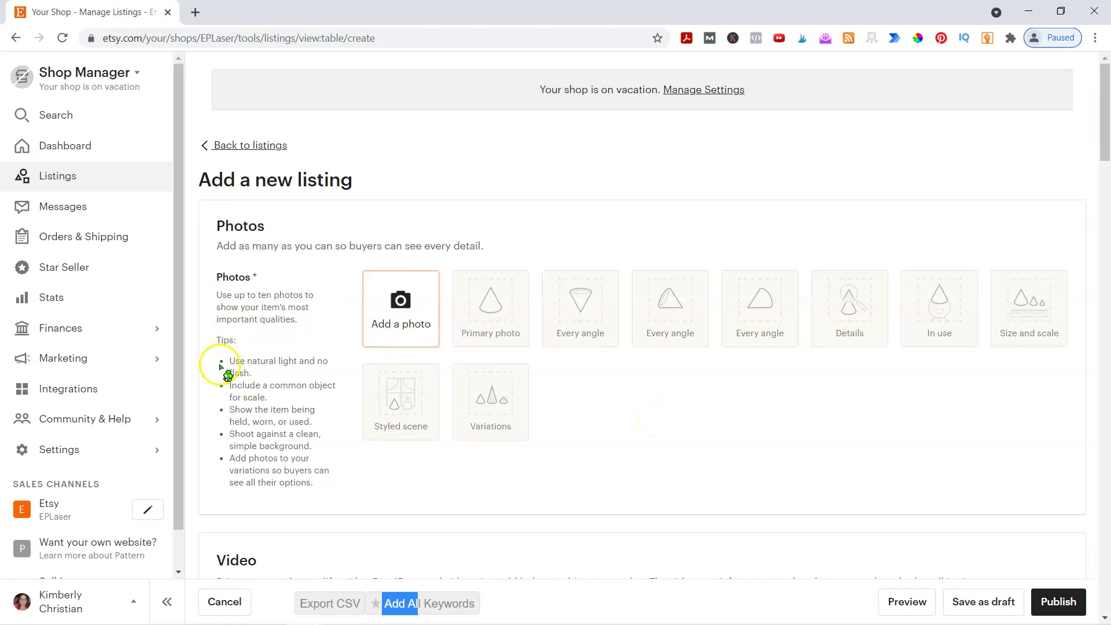
Examine the Video section and the Title field in the listing details of the new listing form
{"action": "scroll", "coordinate": [223, 370], "scroll_direction": "down", "scroll_amount": 7}
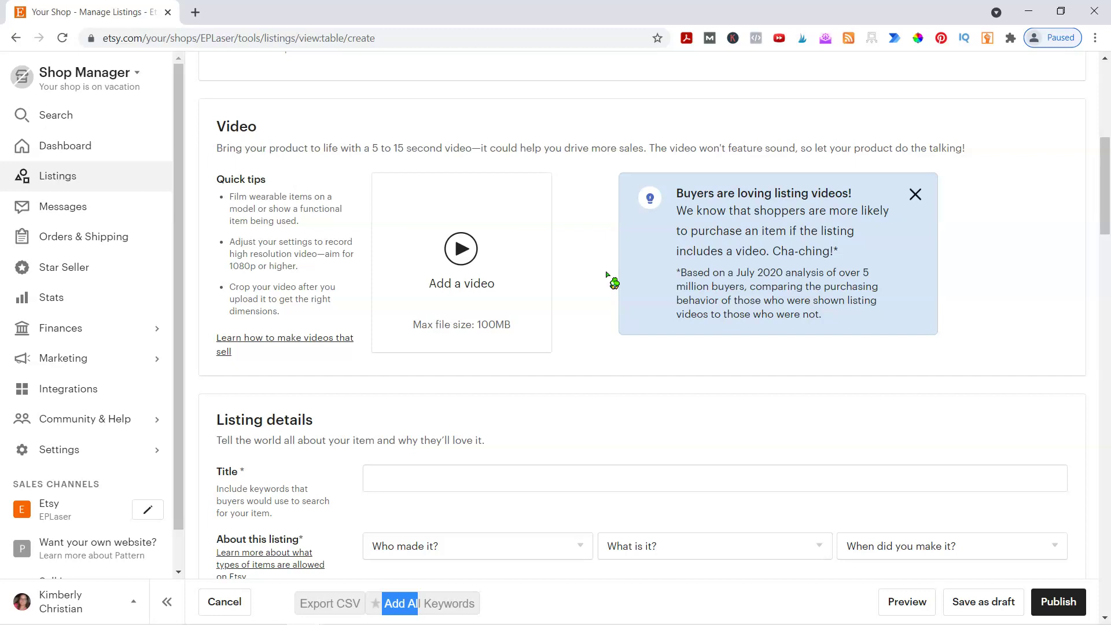
{"action": "left_click", "coordinate": [409, 152]}
{"action": "scroll", "coordinate": [588, 248], "scroll_direction": "down", "scroll_amount": 3}
{"action": "scroll", "coordinate": [590, 252], "scroll_direction": "down", "scroll_amount": 3}
{"action": "scroll", "coordinate": [521, 223], "scroll_direction": "up", "scroll_amount": 2}
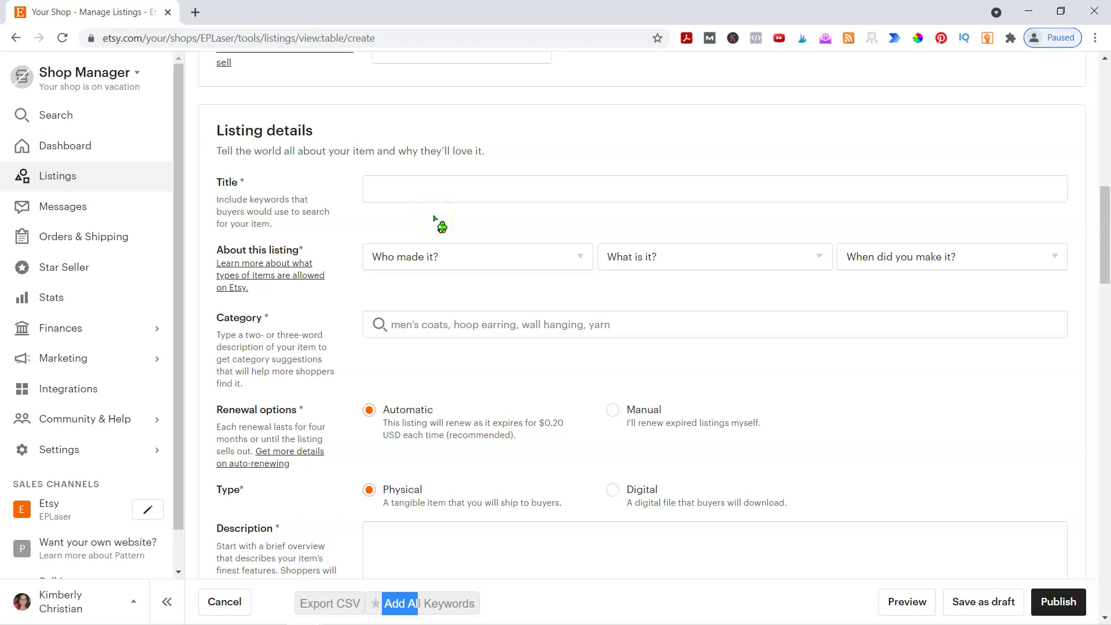
{"action": "left_click", "coordinate": [379, 186]}
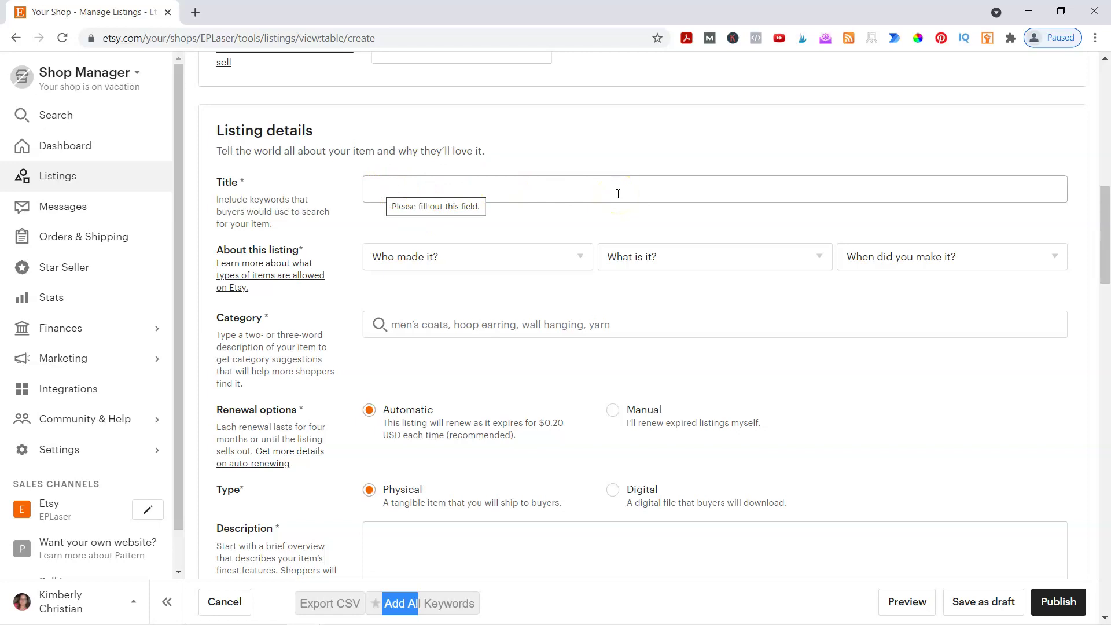
{"action": "left_click", "coordinate": [427, 183]}
{"action": "left_click", "coordinate": [598, 194]}
{"action": "left_click", "coordinate": [367, 186]}
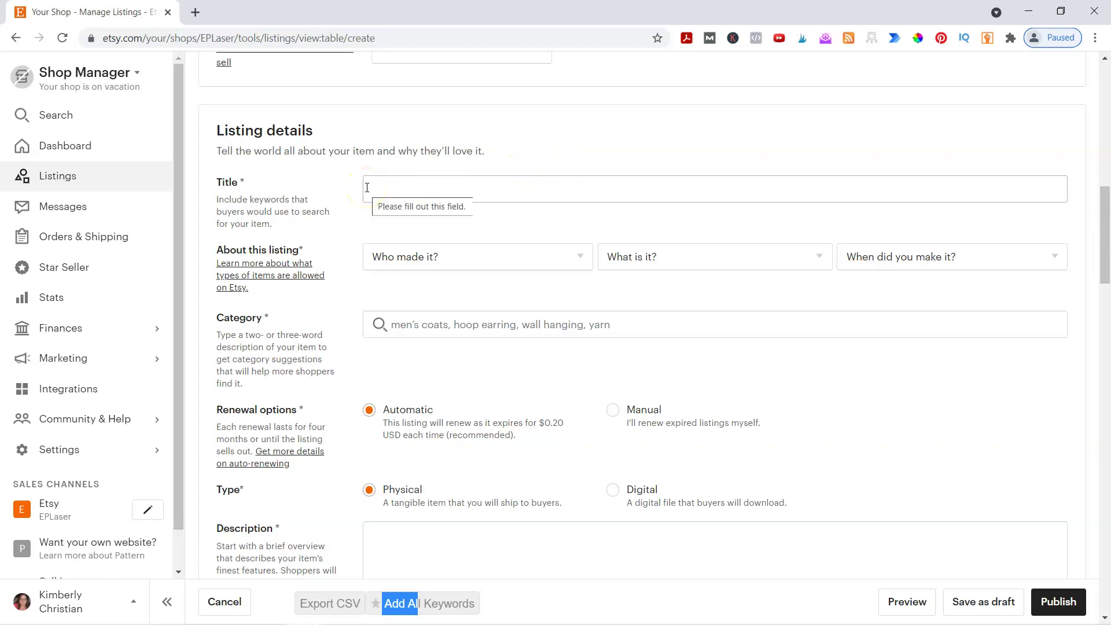
{"action": "left_click", "coordinate": [426, 183]}
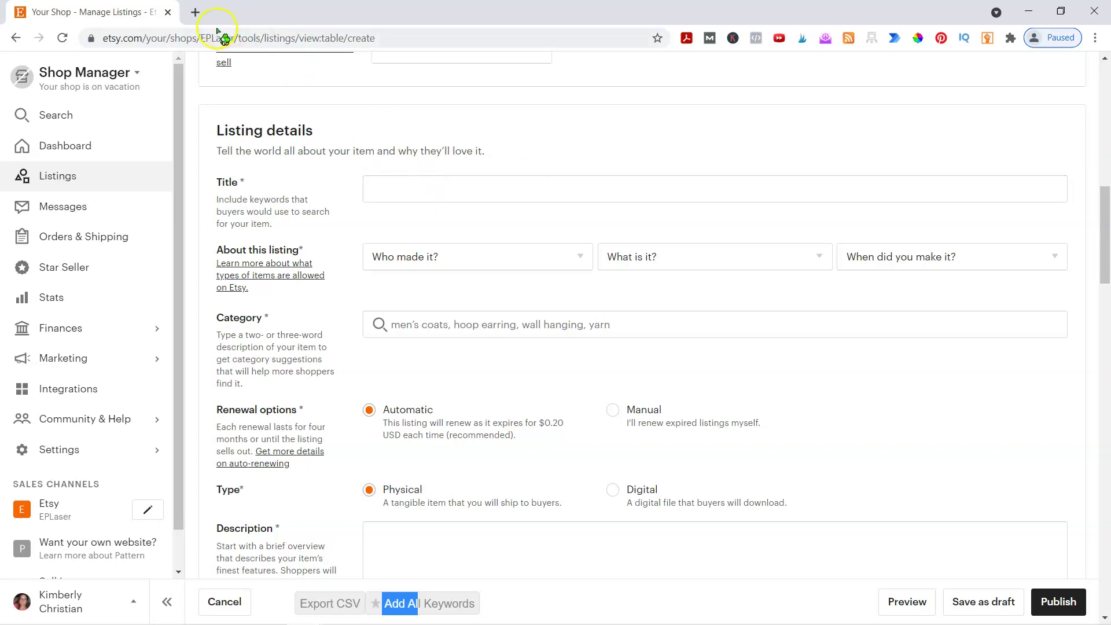
Open etsy.com in a new tab and search the marketplace for gloves
{"action": "left_click", "coordinate": [196, 11]}
{"action": "type", "text": "etsy"}
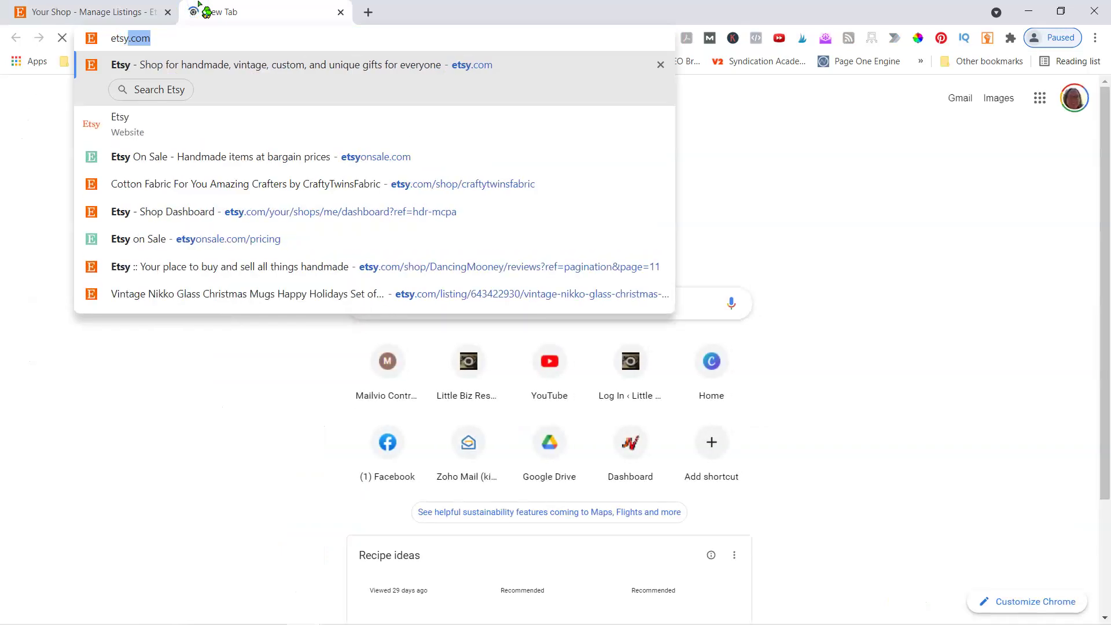
{"action": "key", "text": "Return"}
{"action": "left_click", "coordinate": [276, 124]}
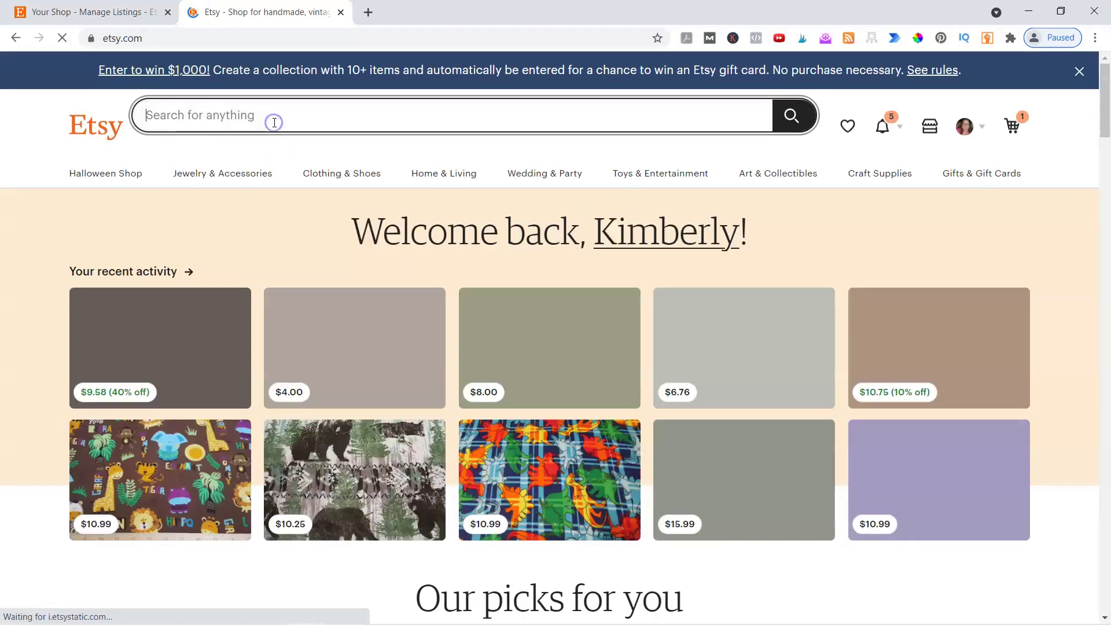
{"action": "type", "text": "gloves"}
{"action": "key", "text": "Return"}
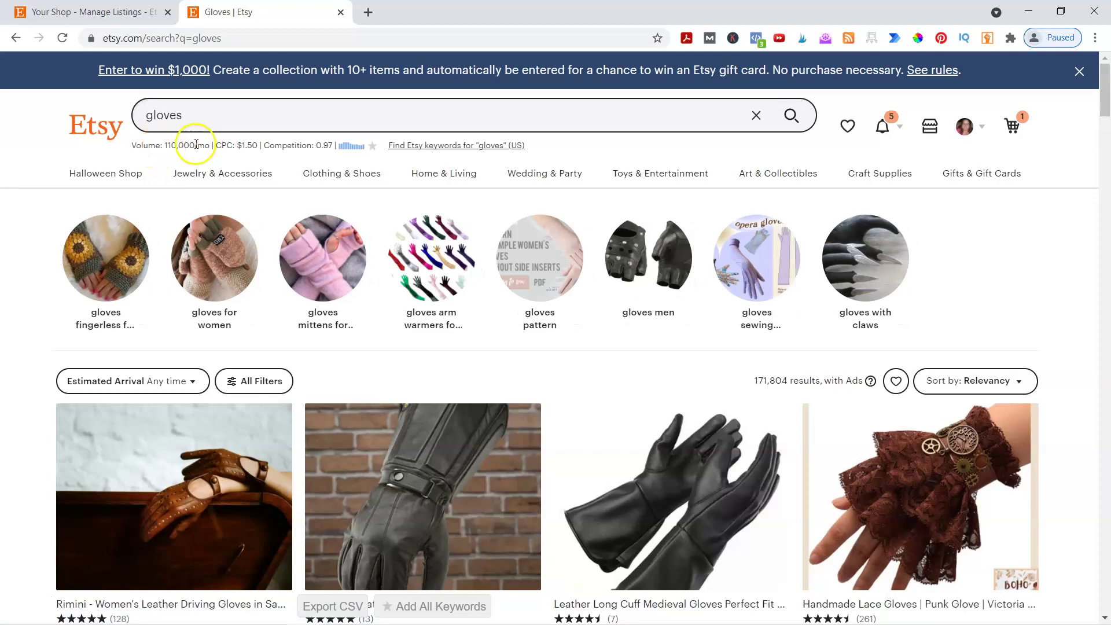
Look through the first page of gloves search results to see how competing listings are titled and priced
{"action": "scroll", "coordinate": [520, 272], "scroll_direction": "down", "scroll_amount": 15}
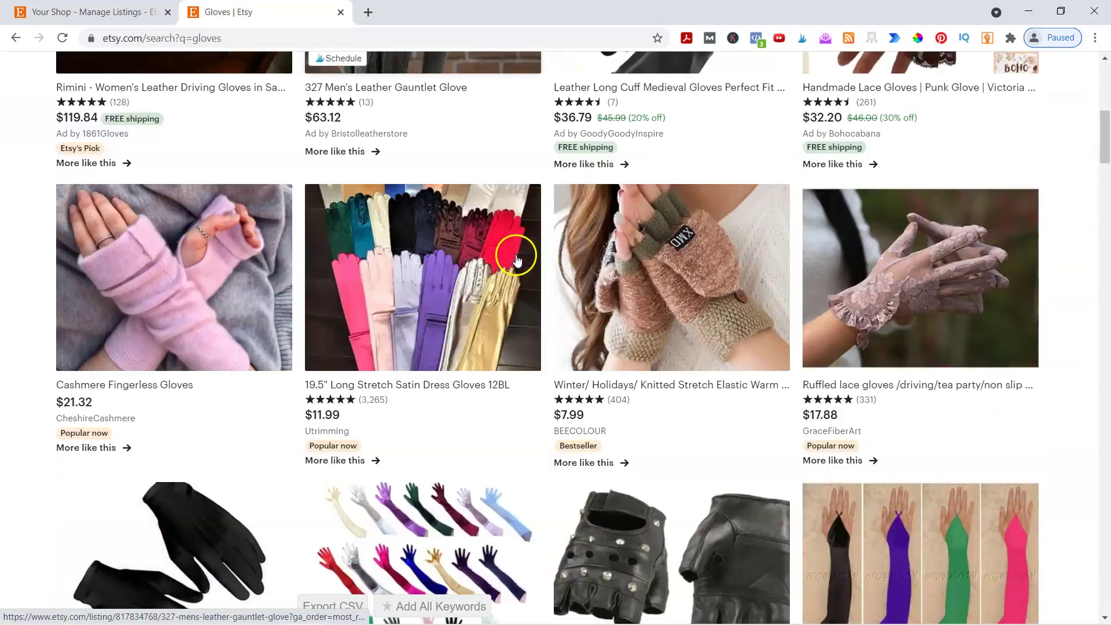
{"action": "scroll", "coordinate": [525, 272], "scroll_direction": "down", "scroll_amount": 20}
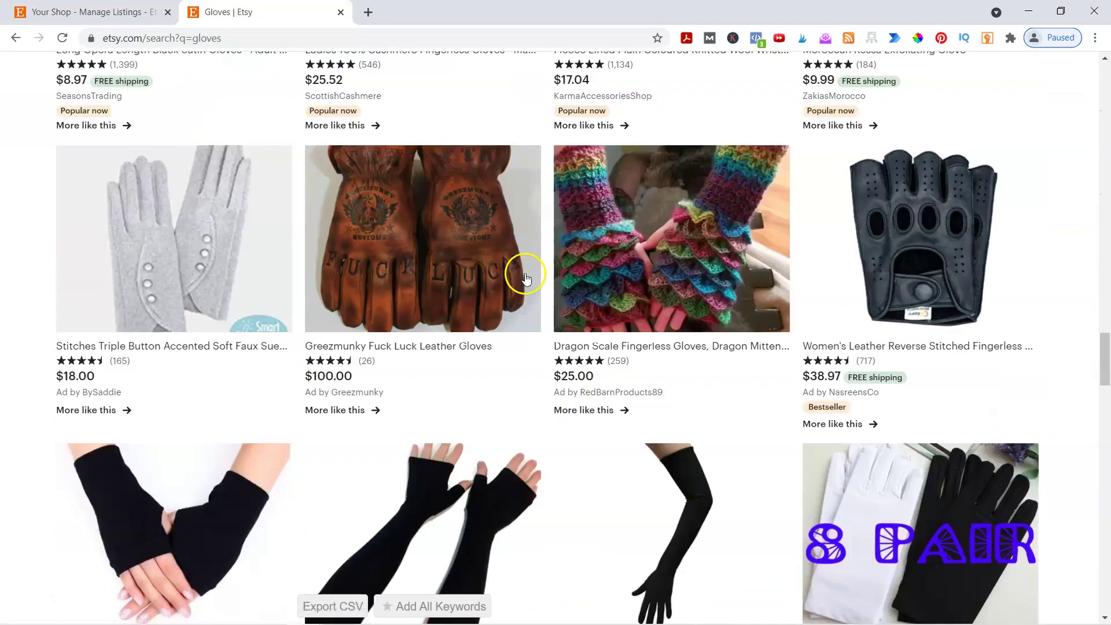
{"action": "scroll", "coordinate": [526, 279], "scroll_direction": "down", "scroll_amount": 8}
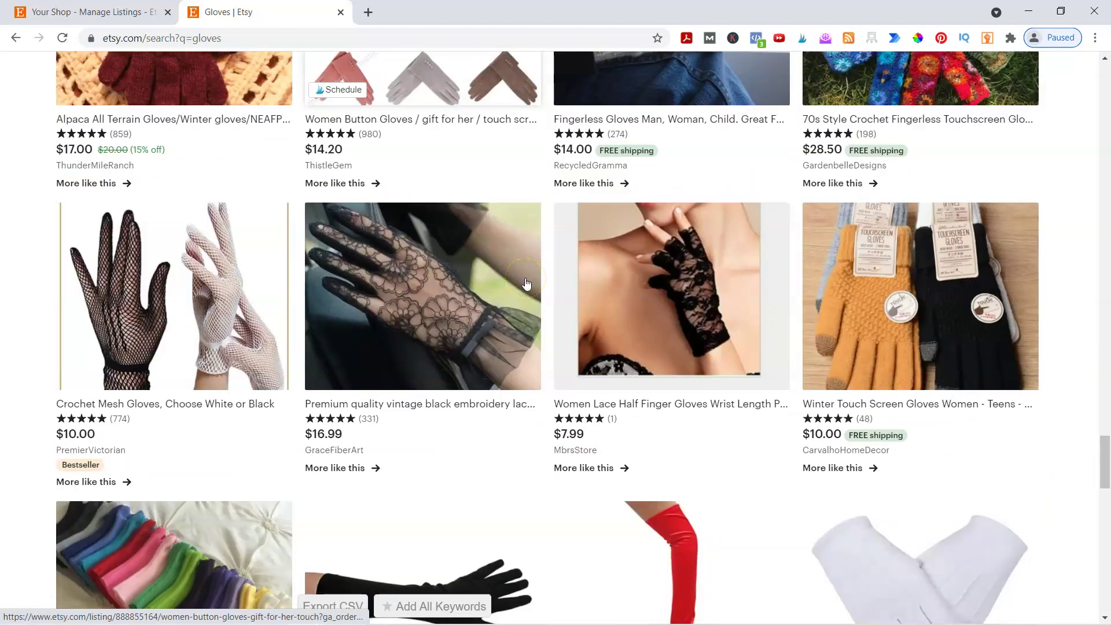
{"action": "scroll", "coordinate": [139, 260], "scroll_direction": "down", "scroll_amount": 9}
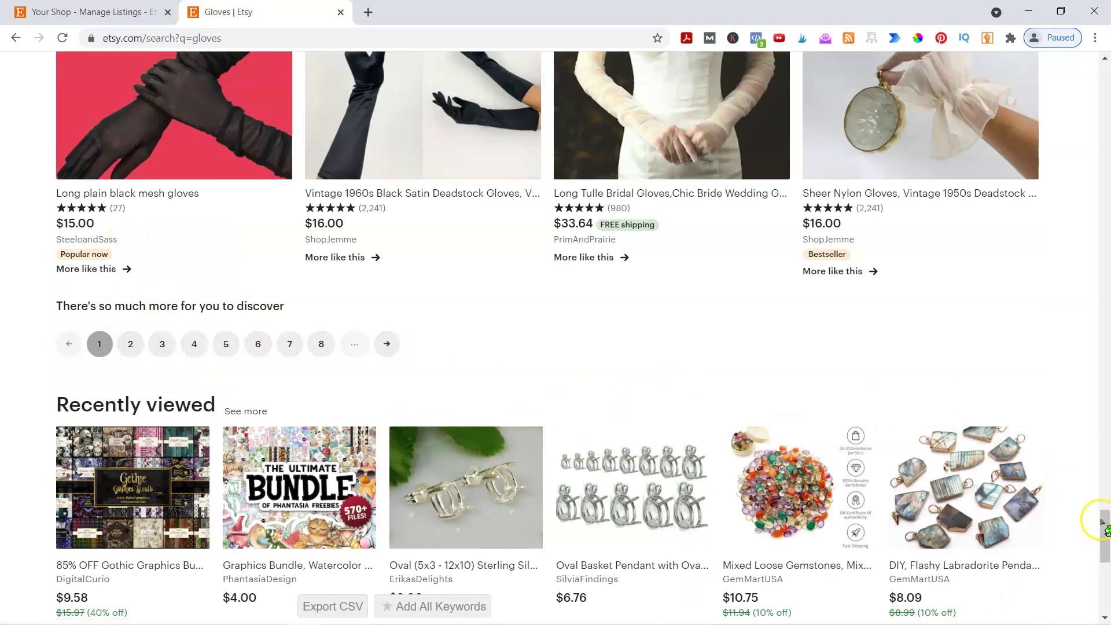
{"action": "left_click_drag", "start_coordinate": [1105, 524], "coordinate": [1106, 58]}
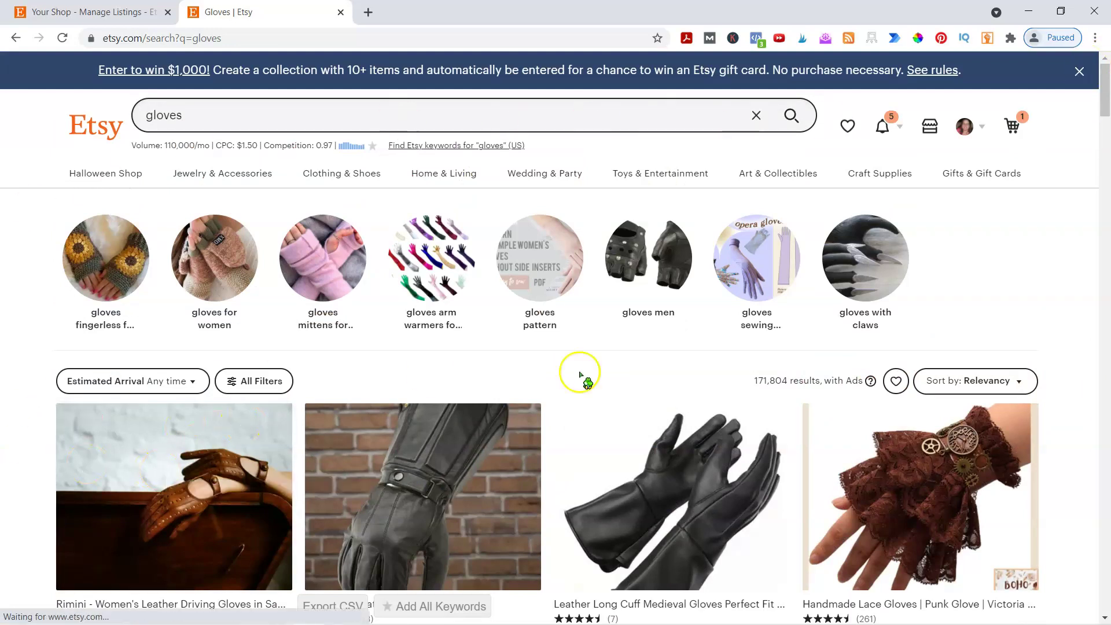
{"action": "scroll", "coordinate": [513, 384], "scroll_direction": "down", "scroll_amount": 1}
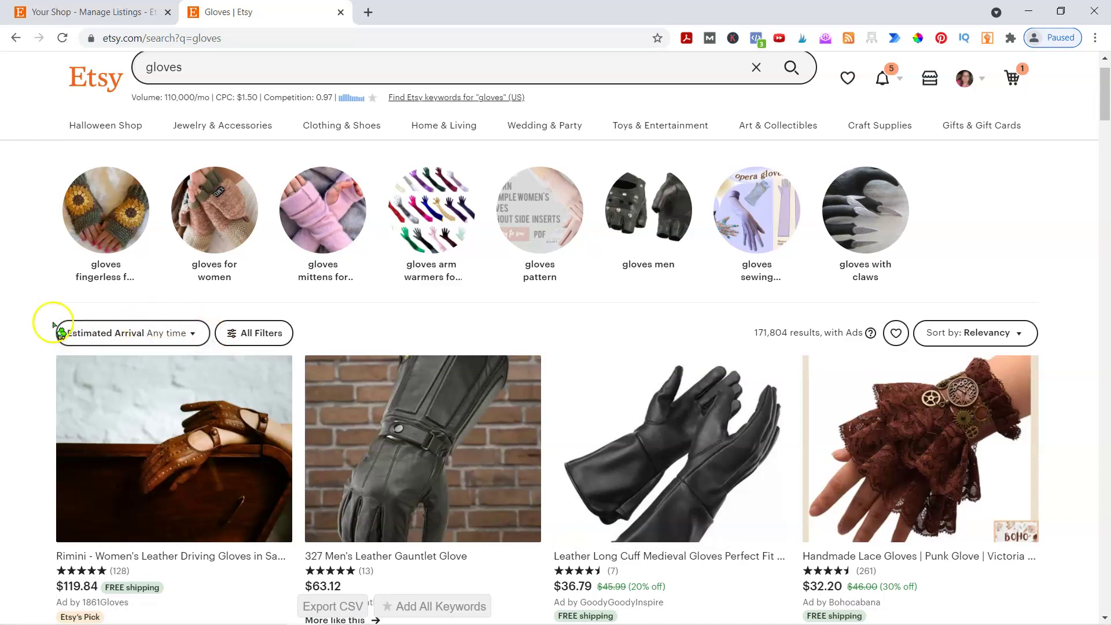
Examine the available search filters for special offers, arrival date, price and color, then close them without applying any
{"action": "left_click", "coordinate": [253, 332]}
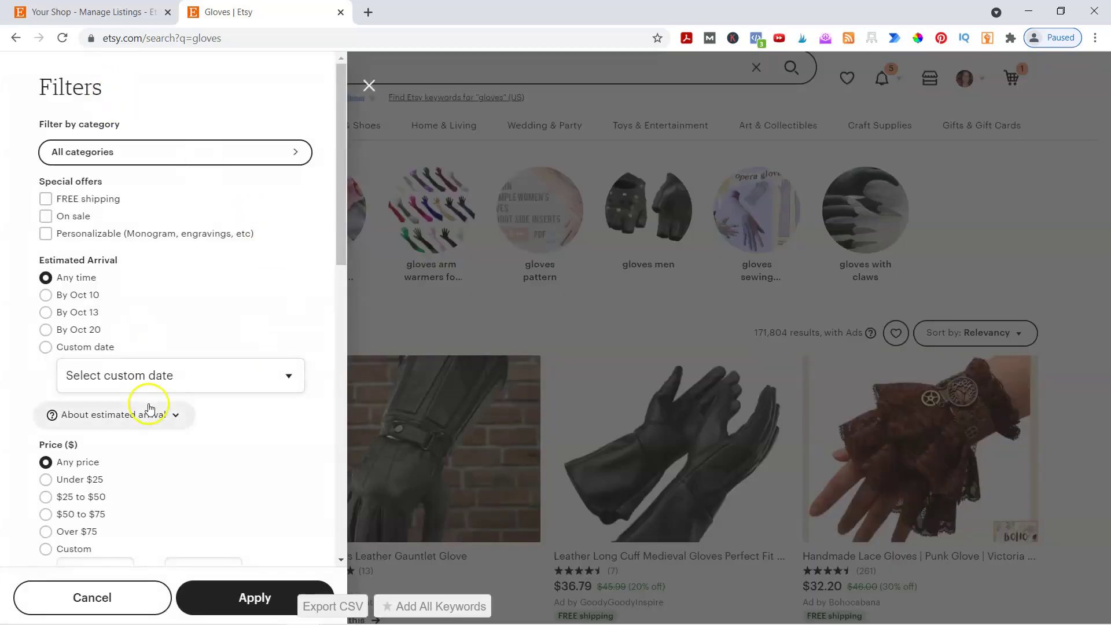
{"action": "scroll", "coordinate": [139, 410], "scroll_direction": "down", "scroll_amount": 2}
{"action": "scroll", "coordinate": [115, 164], "scroll_direction": "up", "scroll_amount": 2}
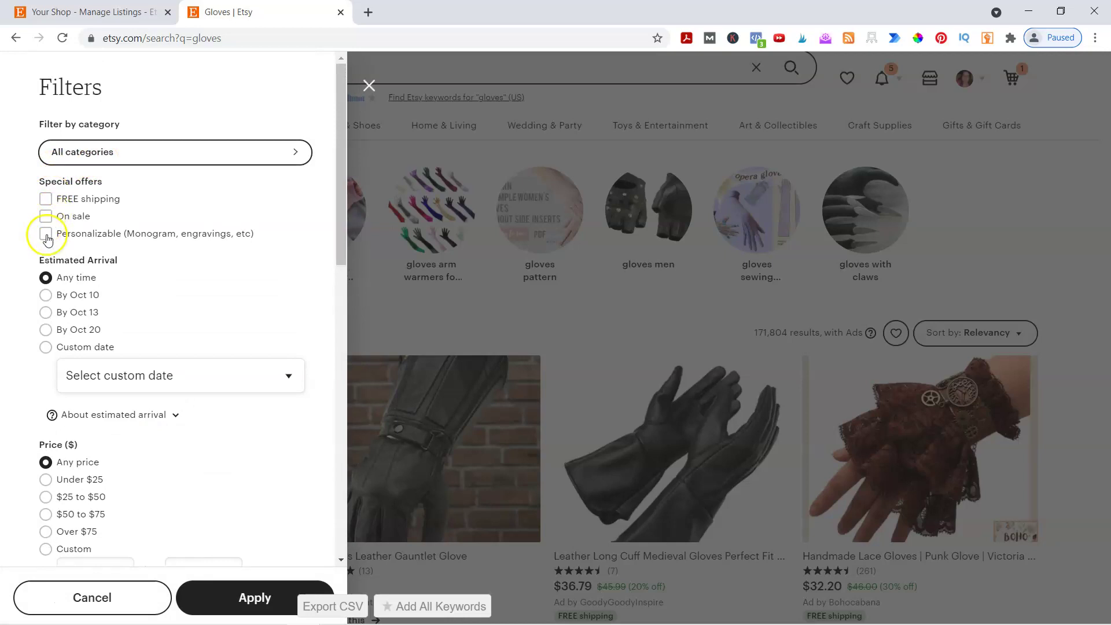
{"action": "scroll", "coordinate": [69, 275], "scroll_direction": "down", "scroll_amount": 1}
{"action": "scroll", "coordinate": [76, 272], "scroll_direction": "down", "scroll_amount": 2}
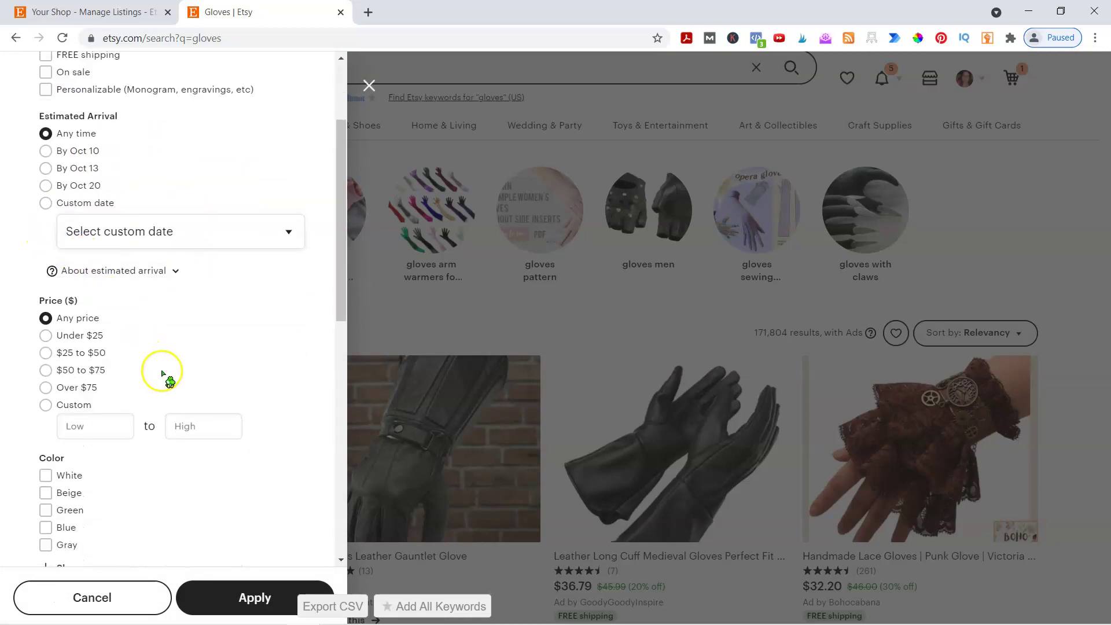
{"action": "scroll", "coordinate": [165, 379], "scroll_direction": "up", "scroll_amount": 3}
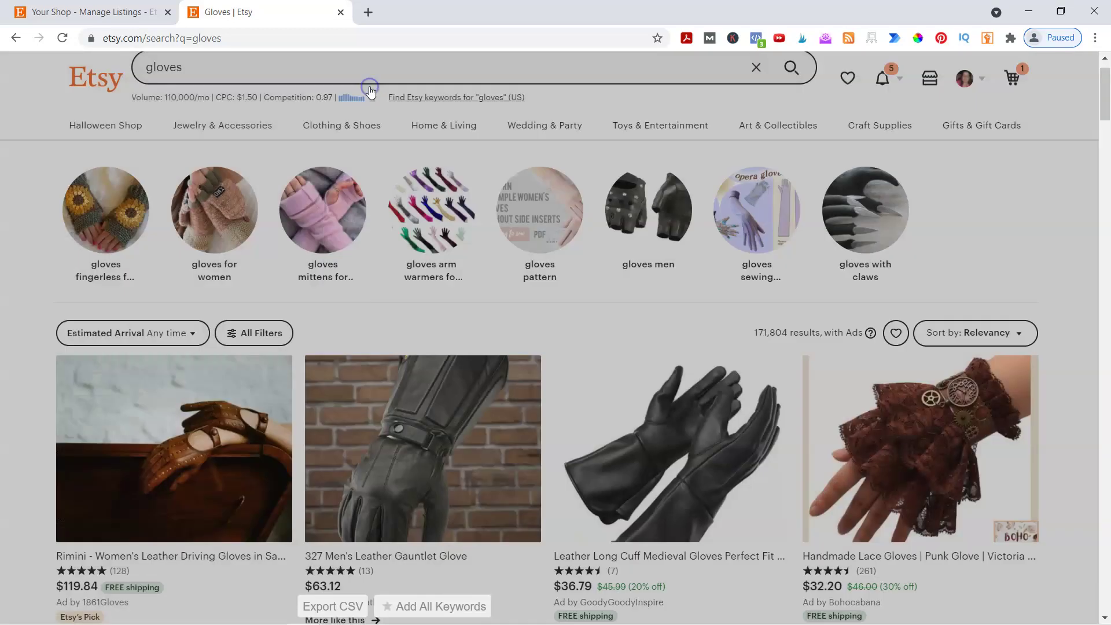
{"action": "left_click", "coordinate": [369, 86]}
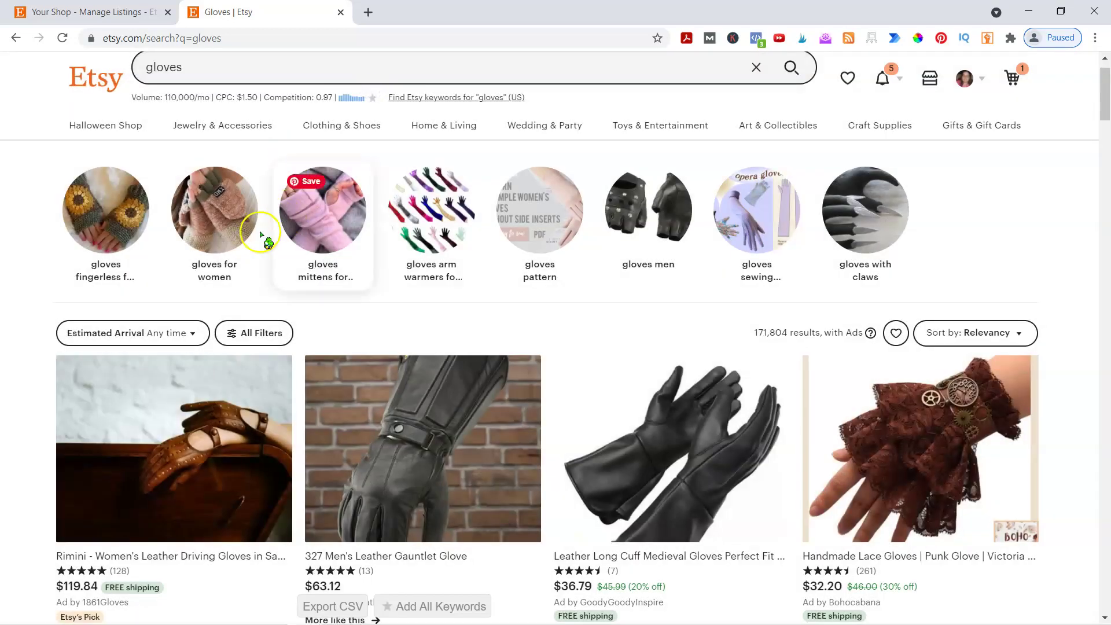
Return to the new listing form and set who made the item to "Another company or person"
{"action": "left_click", "coordinate": [92, 12]}
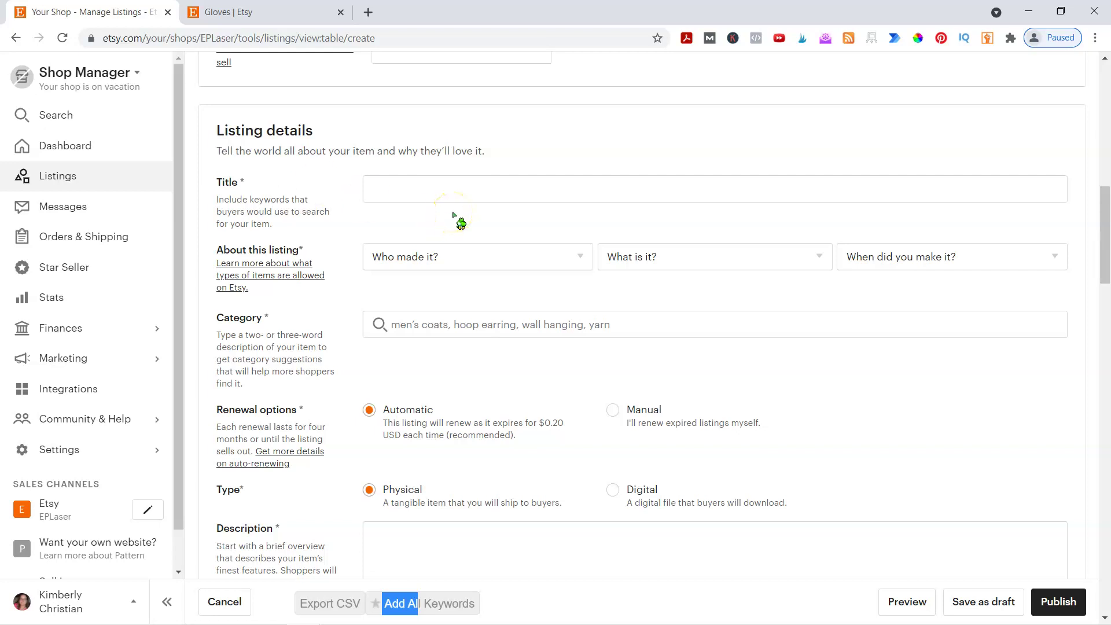
{"action": "left_click", "coordinate": [381, 183]}
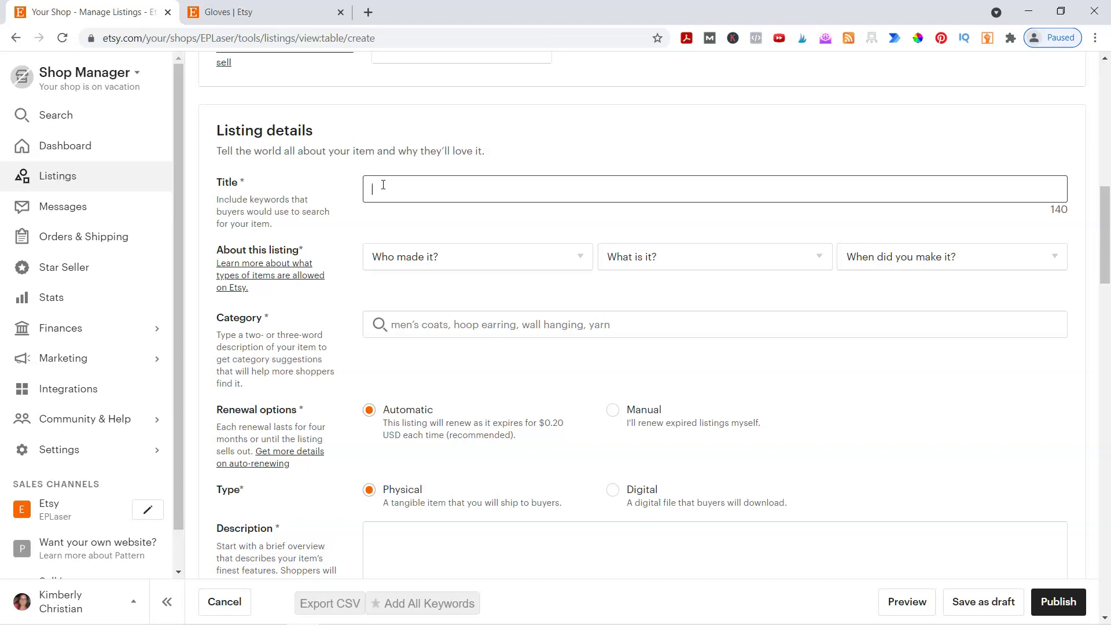
{"action": "left_click", "coordinate": [564, 258]}
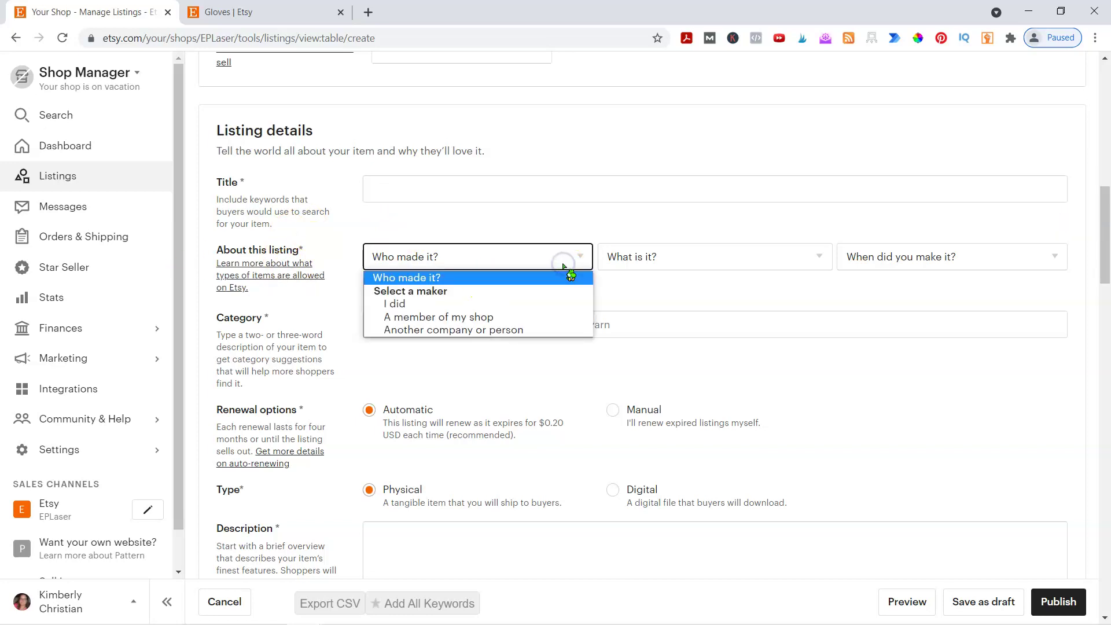
{"action": "left_click", "coordinate": [423, 304]}
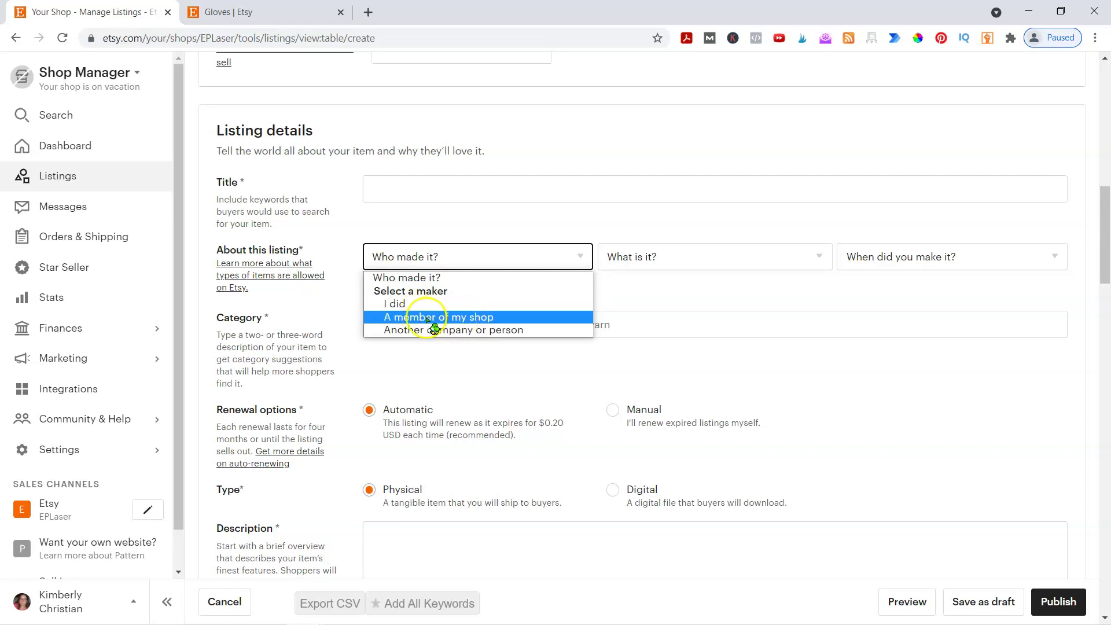
{"action": "left_click", "coordinate": [446, 331]}
{"action": "left_click", "coordinate": [517, 334]}
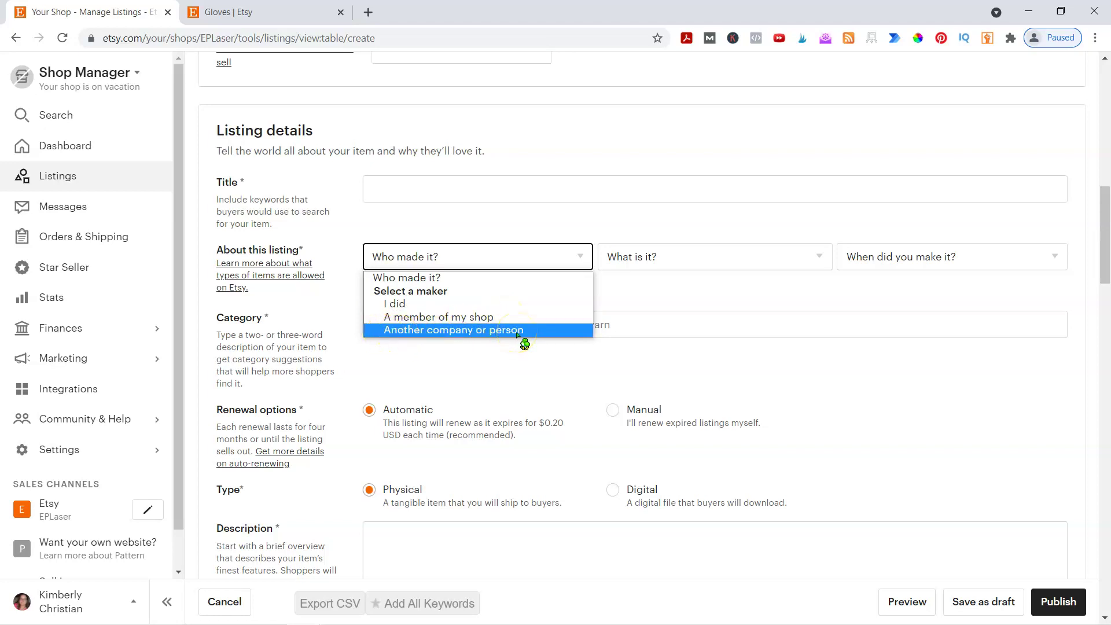
{"action": "left_click", "coordinate": [403, 336]}
{"action": "left_click", "coordinate": [431, 335]}
{"action": "left_click", "coordinate": [431, 334]}
Set what the item is to "A finished product" in the listing details
{"action": "left_click", "coordinate": [635, 278]}
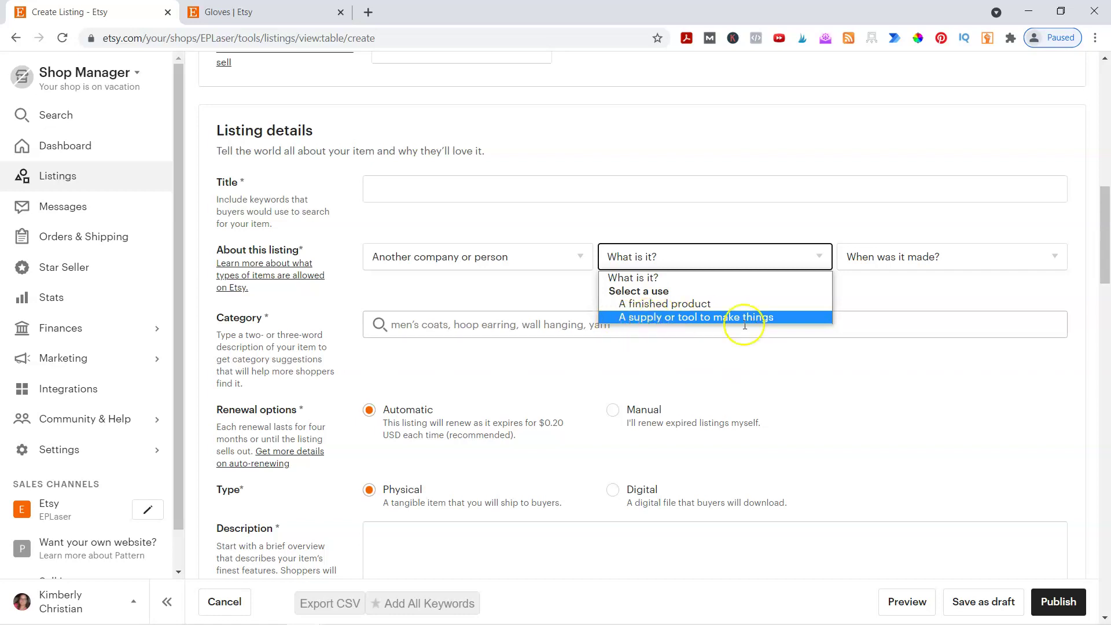
{"action": "left_click", "coordinate": [709, 318]}
{"action": "left_click", "coordinate": [669, 262]}
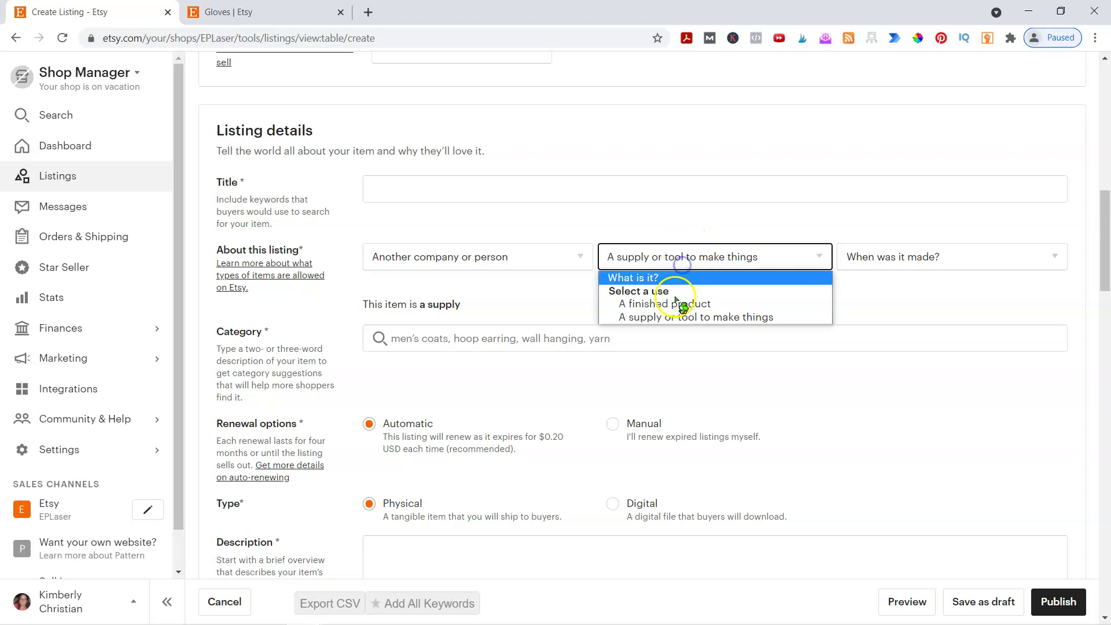
{"action": "left_click", "coordinate": [666, 305]}
Set when the item was made to "Made To Order" in the listing details
{"action": "left_click", "coordinate": [891, 256]}
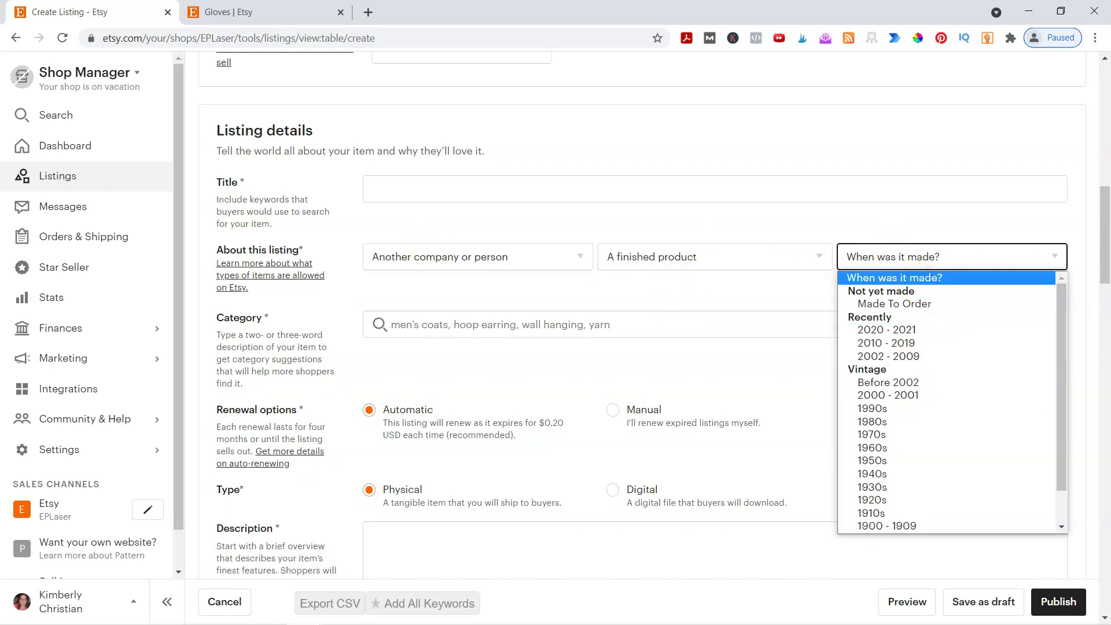
{"action": "left_click", "coordinate": [875, 304]}
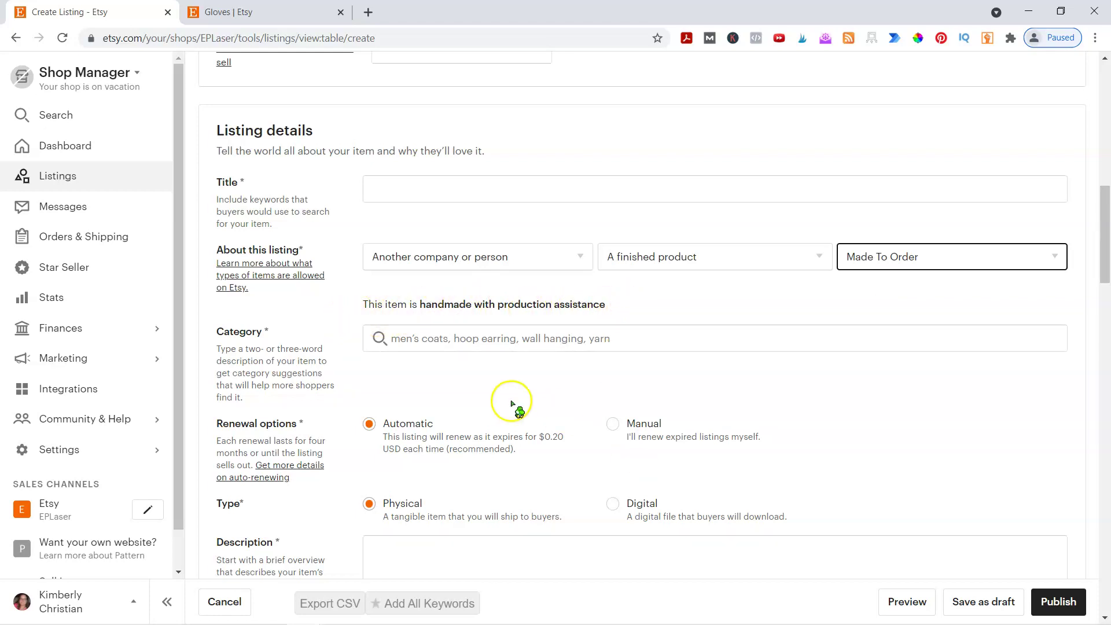
{"action": "left_click", "coordinate": [470, 440]}
Enter "Rainbow Explosion Leggings -" as the listing title
{"action": "left_click", "coordinate": [374, 189]}
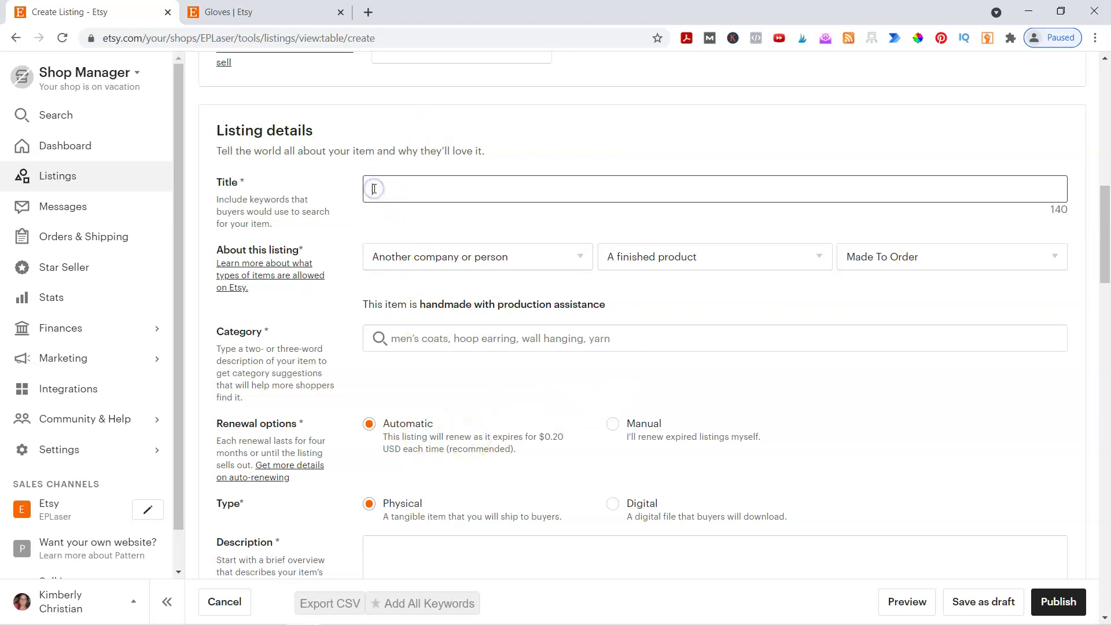
{"action": "type", "text": "Rainbow E"}
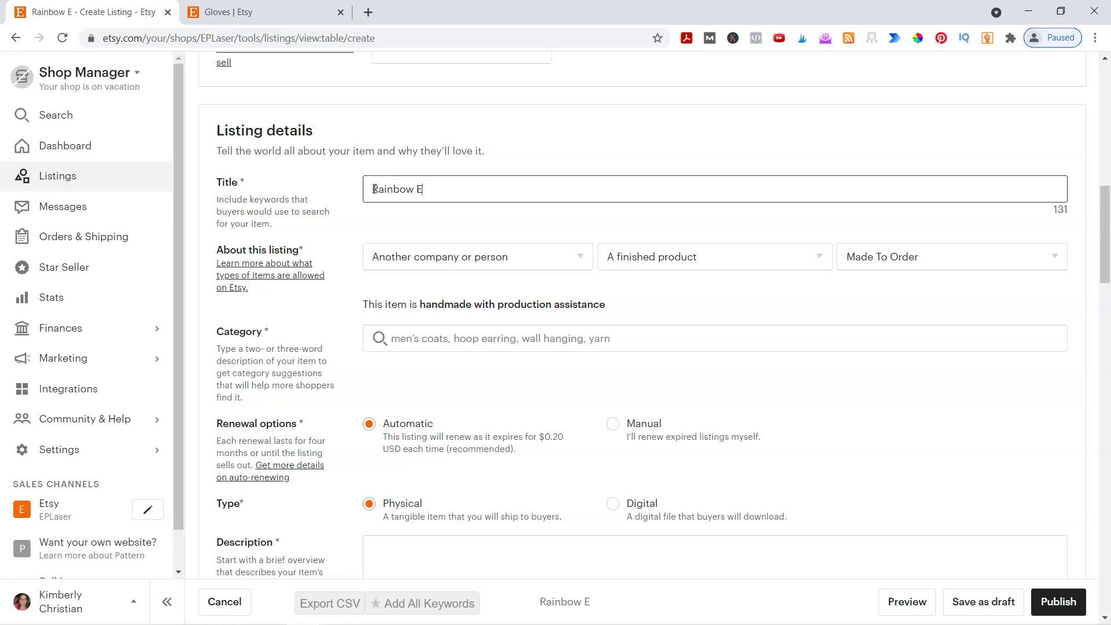
{"action": "type", "text": "xplosion "}
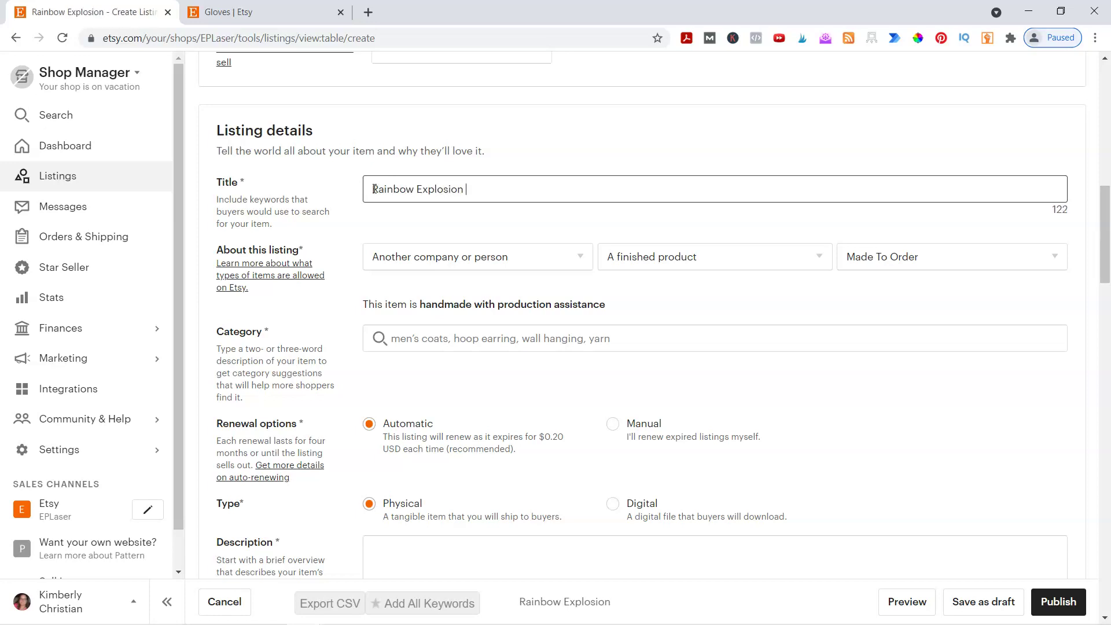
{"action": "type", "text": "Legiggins _"}
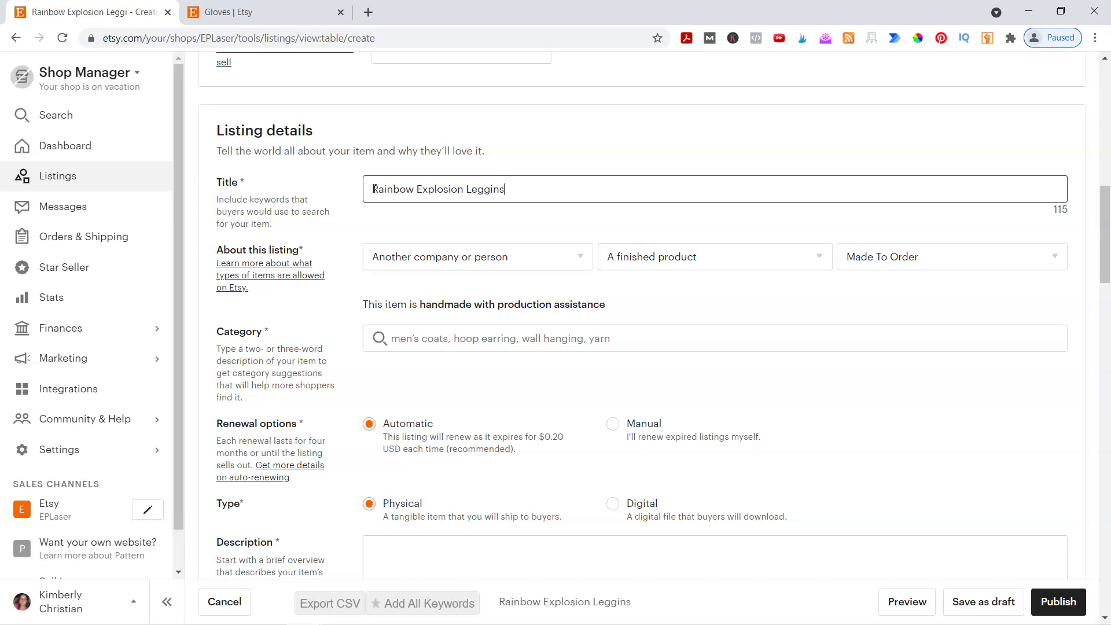
{"action": "key", "text": "BackSpace"}
{"action": "key", "text": "BackSpace"}
{"action": "key", "text": "BackSpace"}
{"action": "key", "text": "BackSpace"}
{"action": "type", "text": "gs _"}
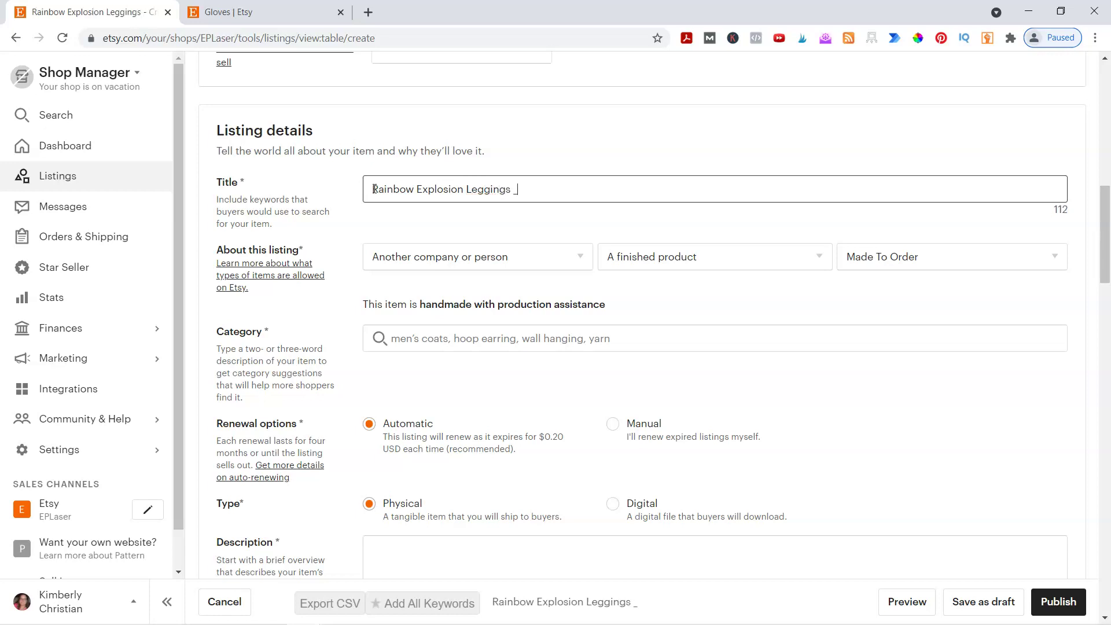
{"action": "key", "text": "BackSpace"}
{"action": "key", "text": "BackSpace"}
{"action": "type", "text": "-"}
{"action": "type", "text": "Ti"}
{"action": "key", "text": "BackSpace"}
{"action": "key", "text": "BackSpace"}
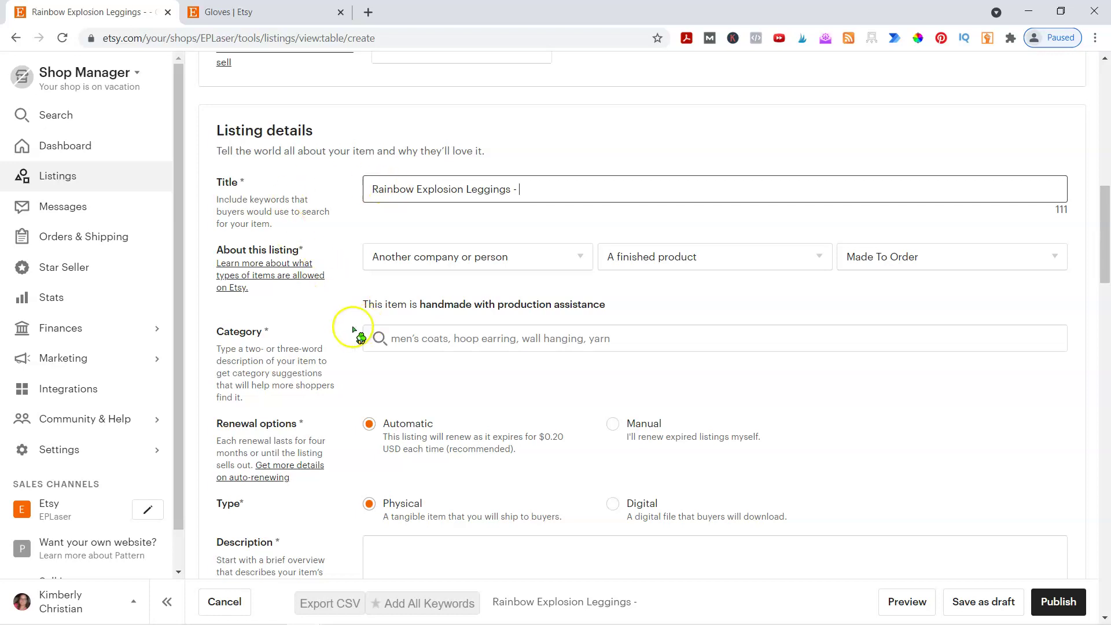
Review the common category suggestions and the three "About this listing" choices without changing any of them
{"action": "left_click", "coordinate": [463, 342]}
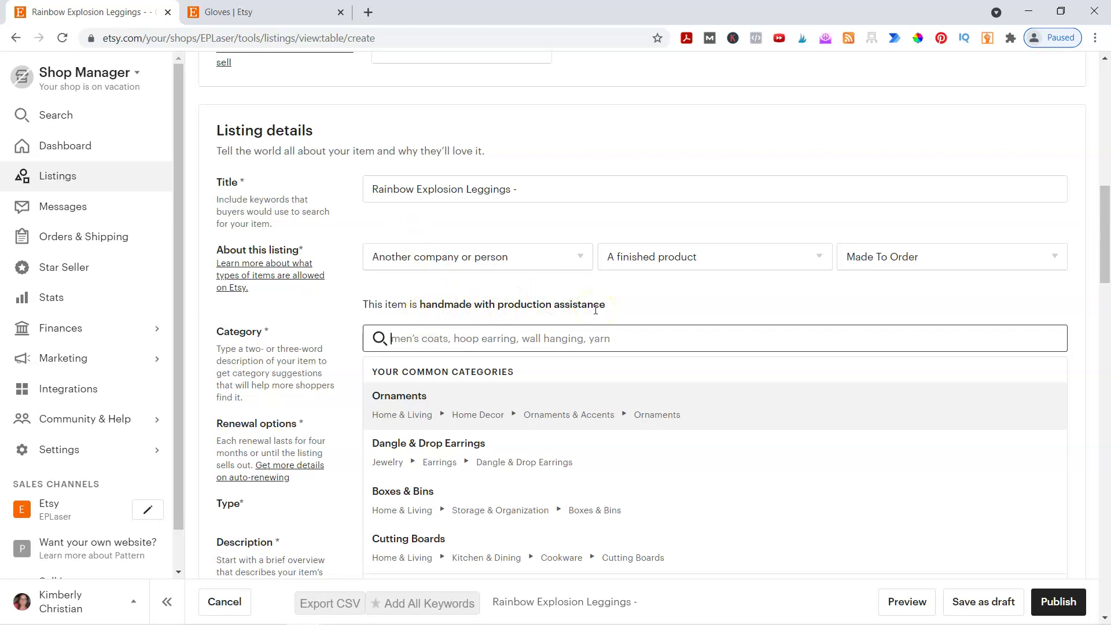
{"action": "left_click", "coordinate": [476, 336]}
{"action": "left_click", "coordinate": [489, 260]}
{"action": "left_click", "coordinate": [491, 259]}
{"action": "left_click", "coordinate": [494, 258]}
{"action": "left_click", "coordinate": [498, 258]}
{"action": "left_click", "coordinate": [733, 256]}
{"action": "left_click", "coordinate": [733, 256]}
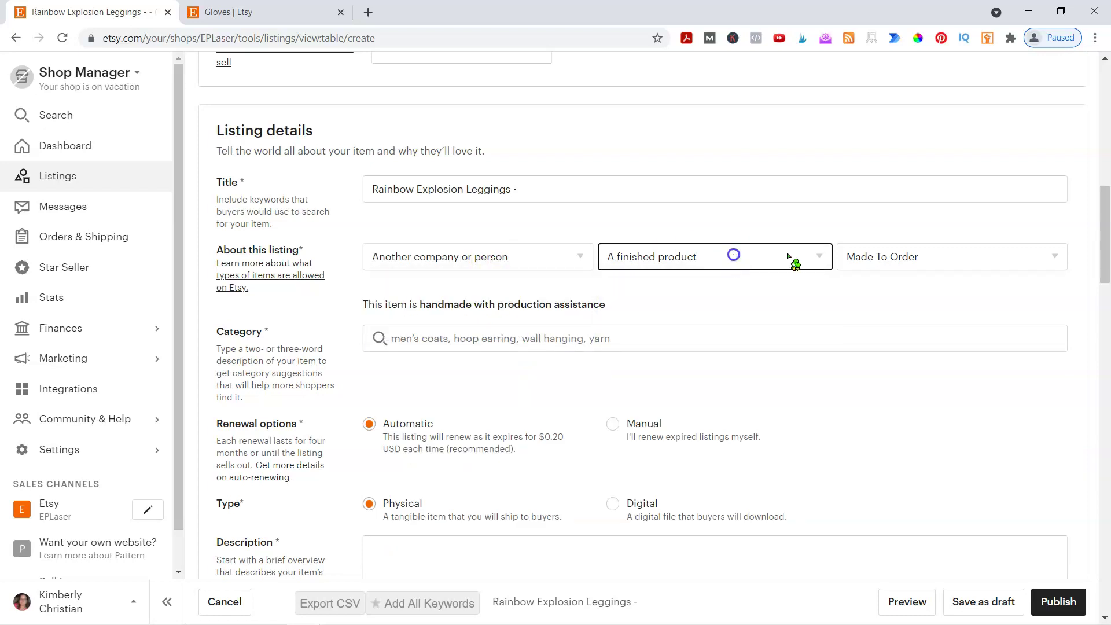
{"action": "left_click", "coordinate": [943, 257]}
{"action": "left_click", "coordinate": [945, 259]}
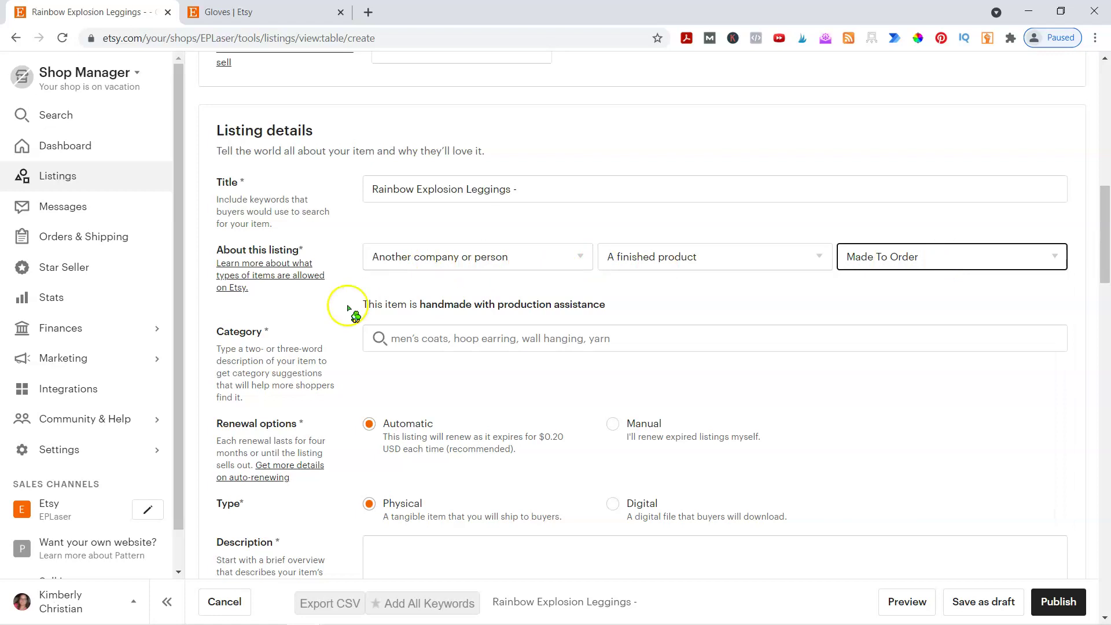
Search the categories for "leggings", review the suggestions and choose Leggings (Women's Clothing)
{"action": "left_click", "coordinate": [415, 338]}
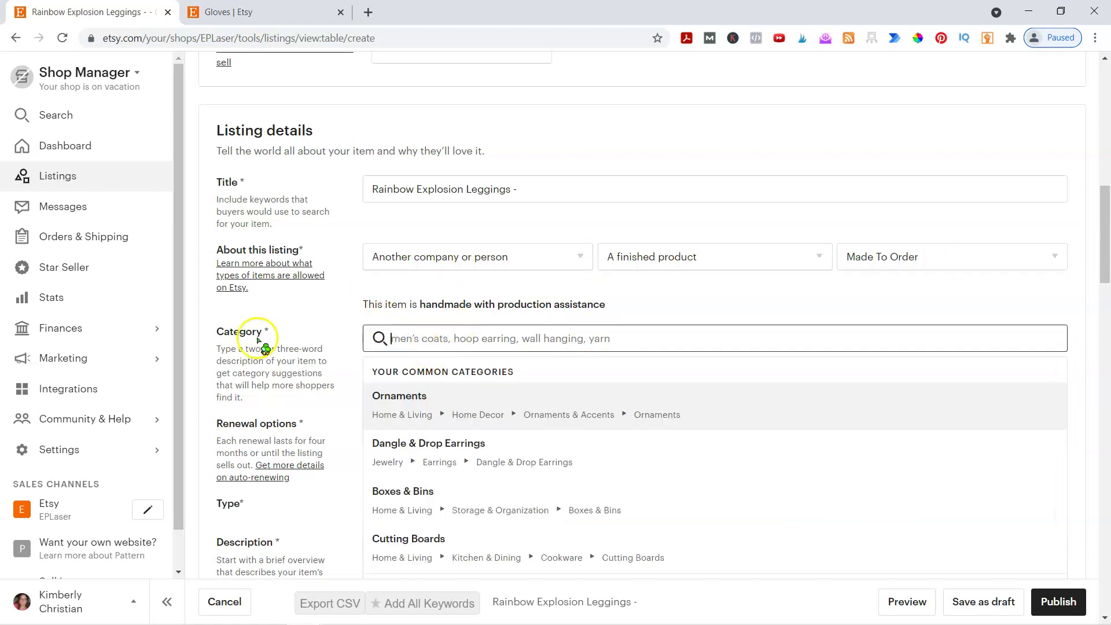
{"action": "type", "text": "leggings"}
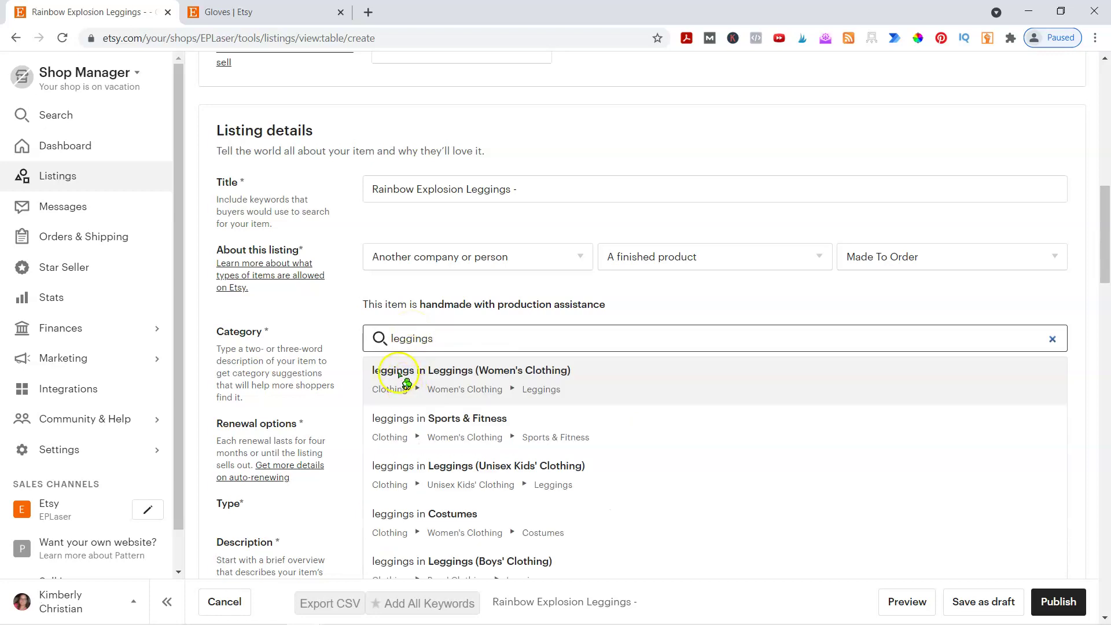
{"action": "left_click", "coordinate": [522, 380]}
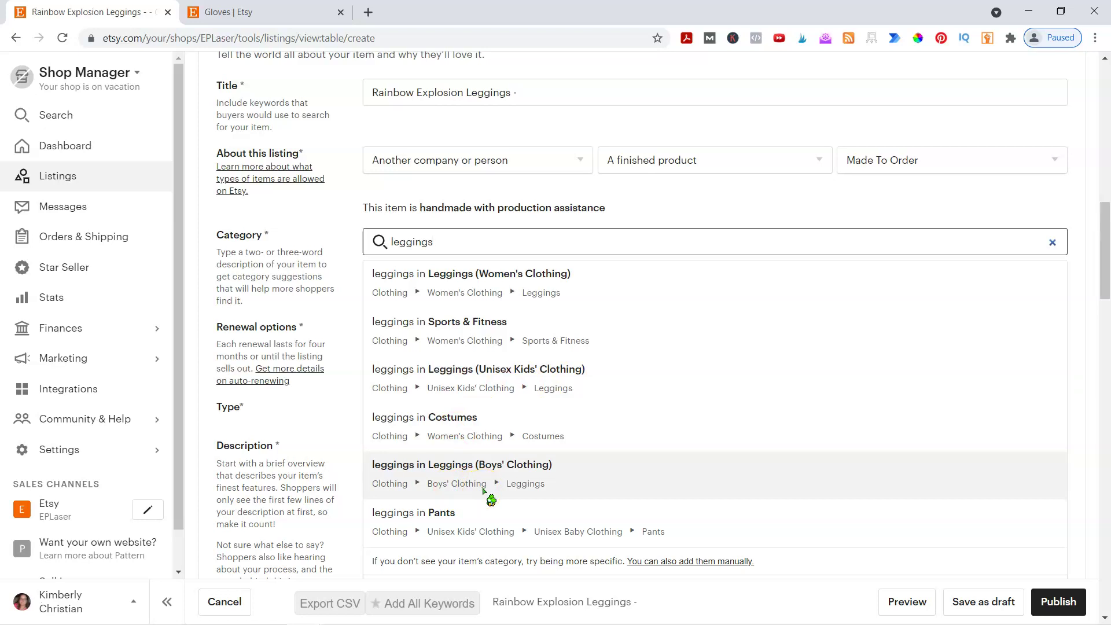
{"action": "scroll", "coordinate": [496, 384], "scroll_direction": "down", "scroll_amount": 1}
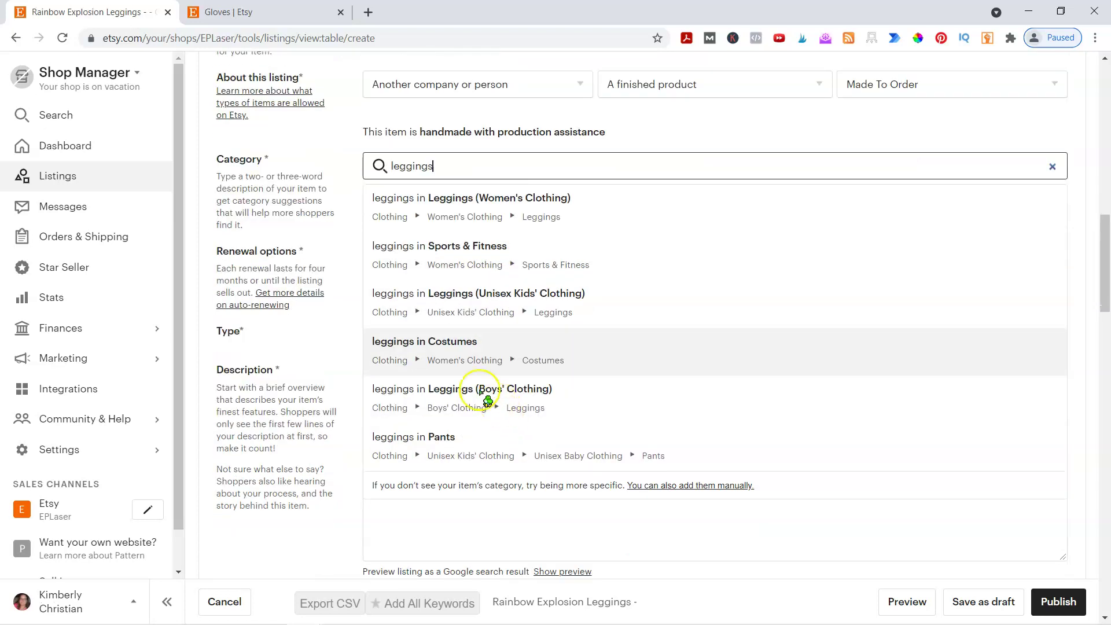
{"action": "scroll", "coordinate": [488, 401], "scroll_direction": "down", "scroll_amount": 1}
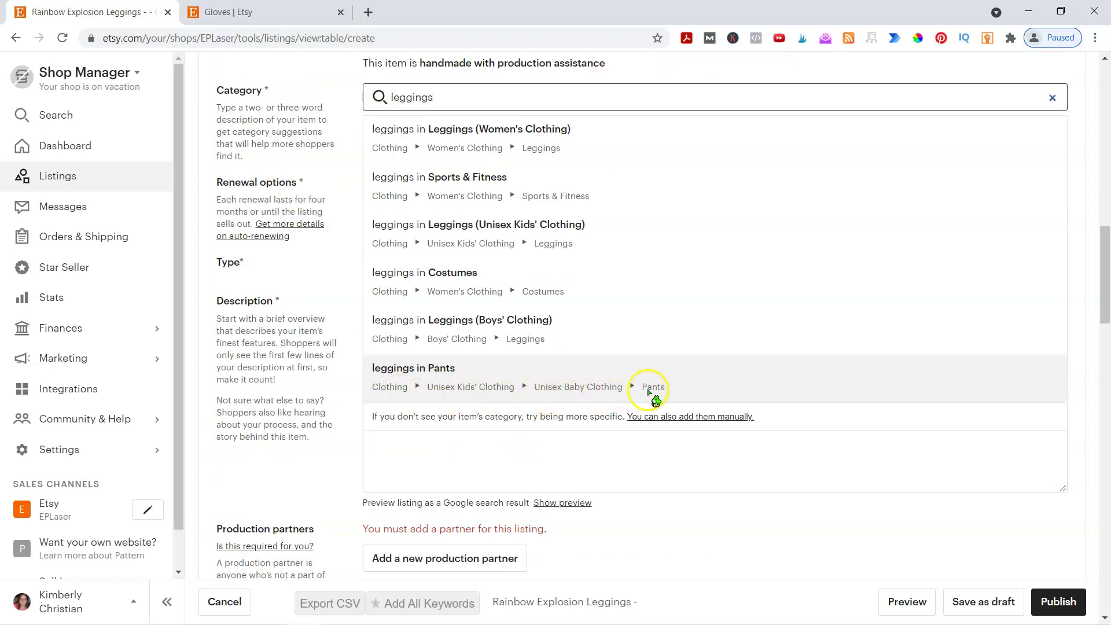
{"action": "scroll", "coordinate": [544, 382], "scroll_direction": "up", "scroll_amount": 1}
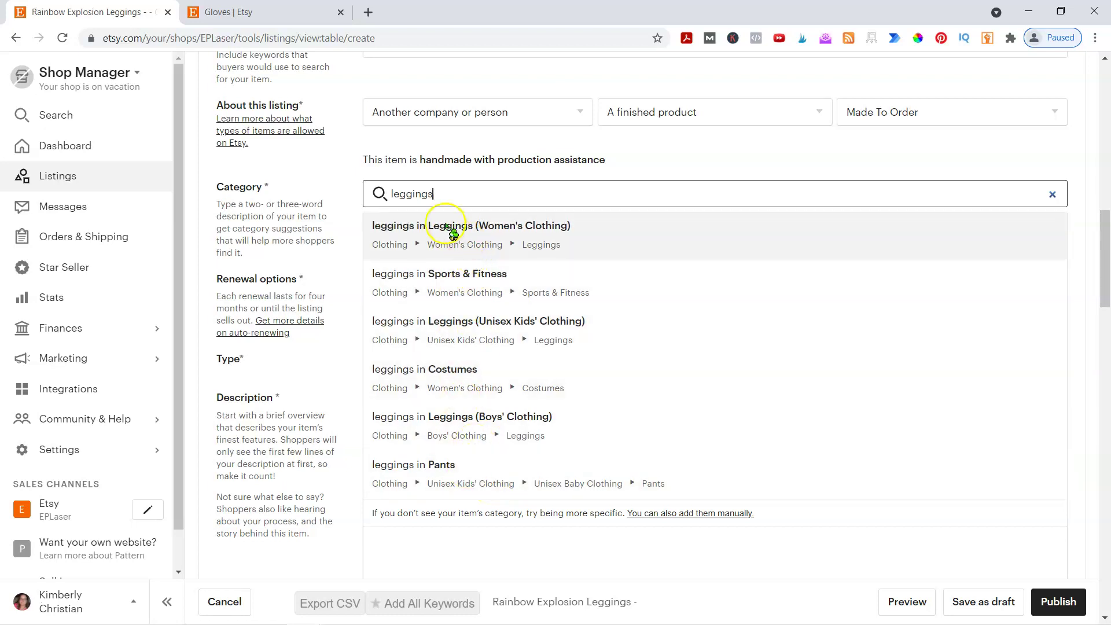
{"action": "left_click", "coordinate": [470, 233]}
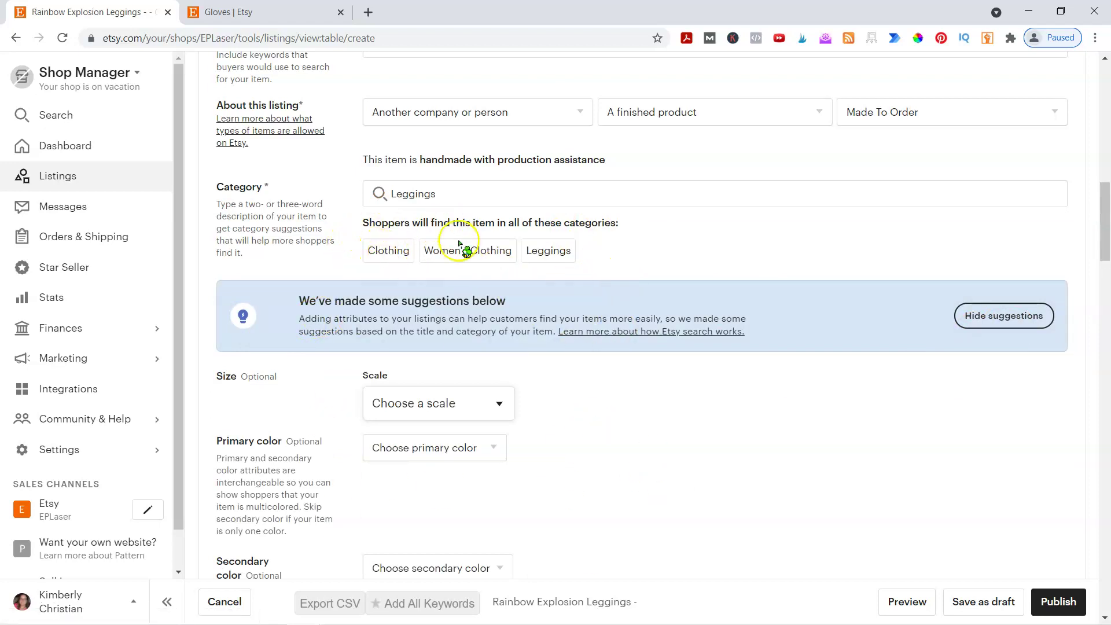
Look over the available size scales and set the scale to "US women's numeric"
{"action": "scroll", "coordinate": [627, 397], "scroll_direction": "down", "scroll_amount": 2}
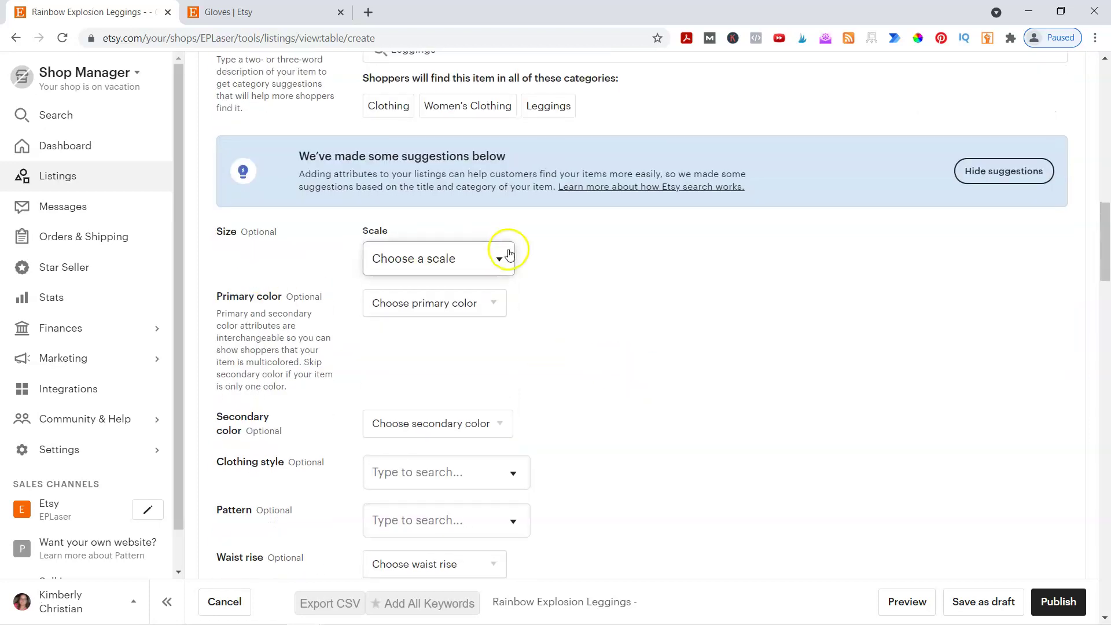
{"action": "left_click", "coordinate": [500, 258]}
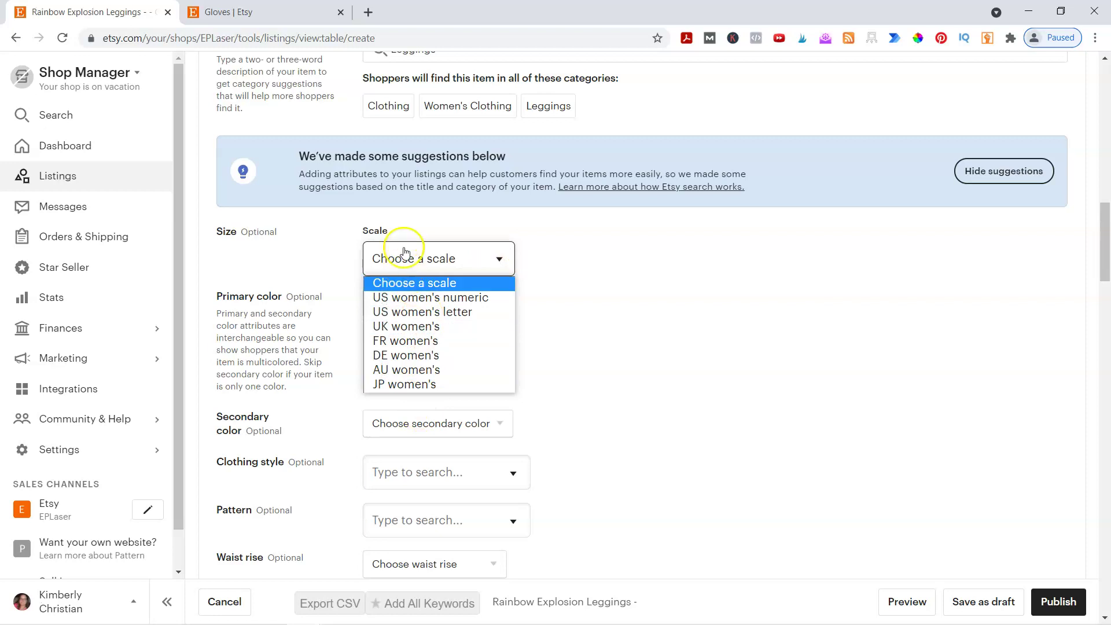
{"action": "left_click", "coordinate": [573, 231]}
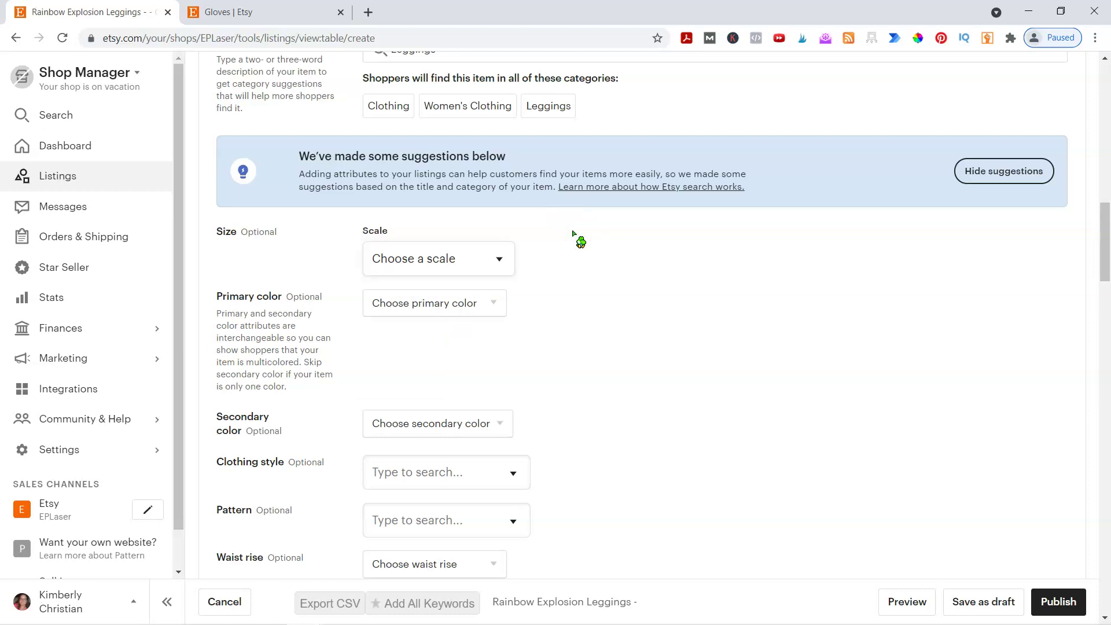
{"action": "left_click", "coordinate": [494, 257]}
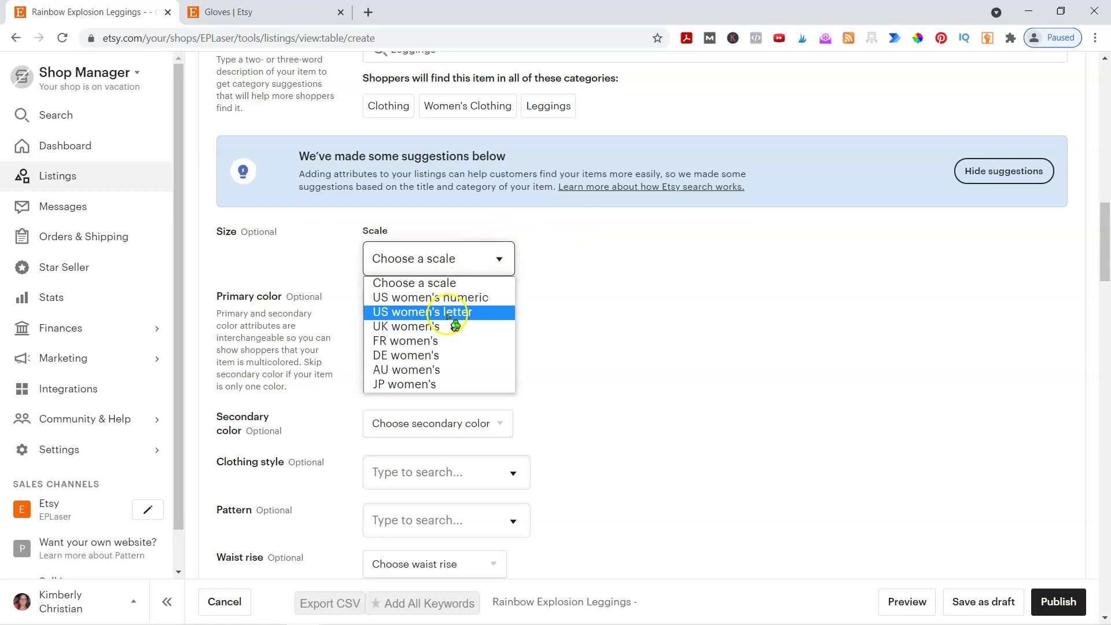
{"action": "left_click", "coordinate": [441, 297]}
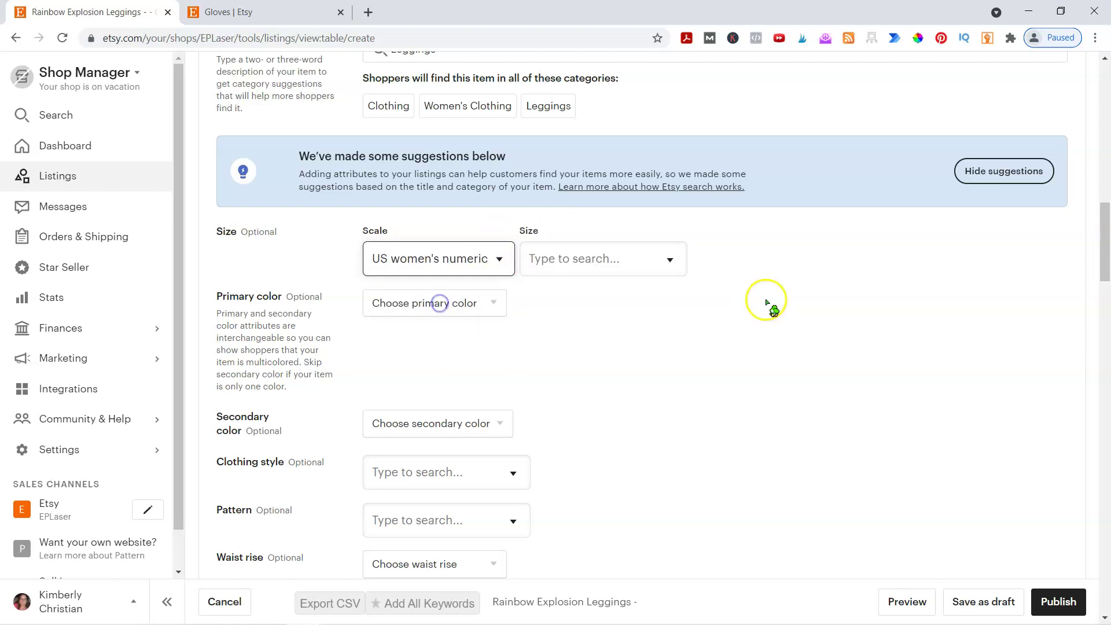
Look through the available sizes and set the size to "I offer more than one"
{"action": "left_click", "coordinate": [676, 255]}
{"action": "scroll", "coordinate": [594, 444], "scroll_direction": "down", "scroll_amount": 10}
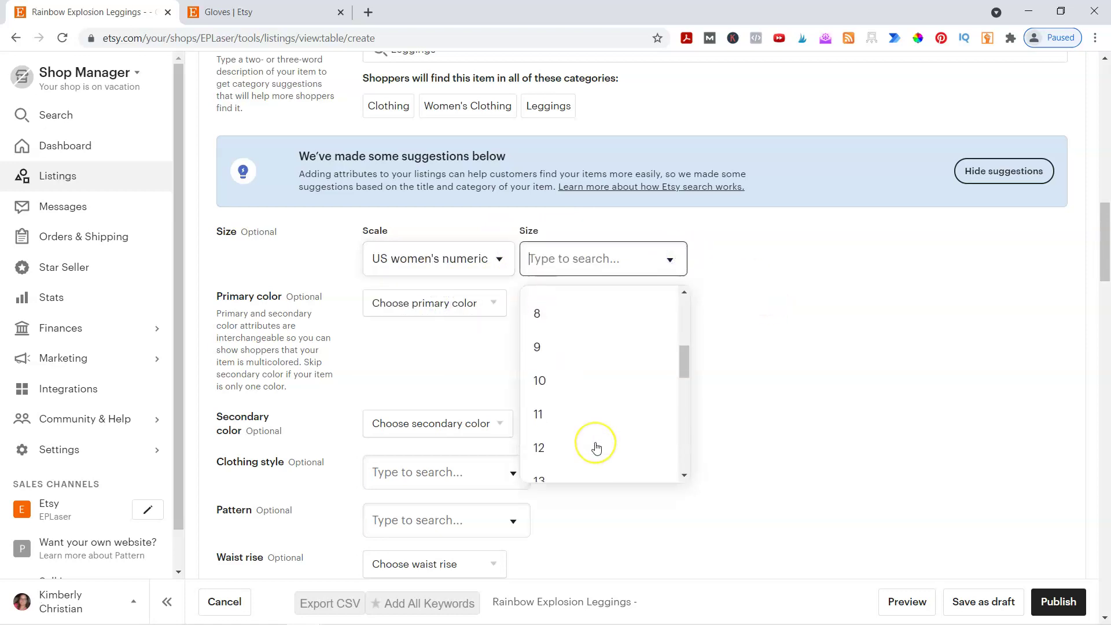
{"action": "scroll", "coordinate": [596, 447], "scroll_direction": "up", "scroll_amount": 5}
{"action": "scroll", "coordinate": [597, 439], "scroll_direction": "down", "scroll_amount": 5}
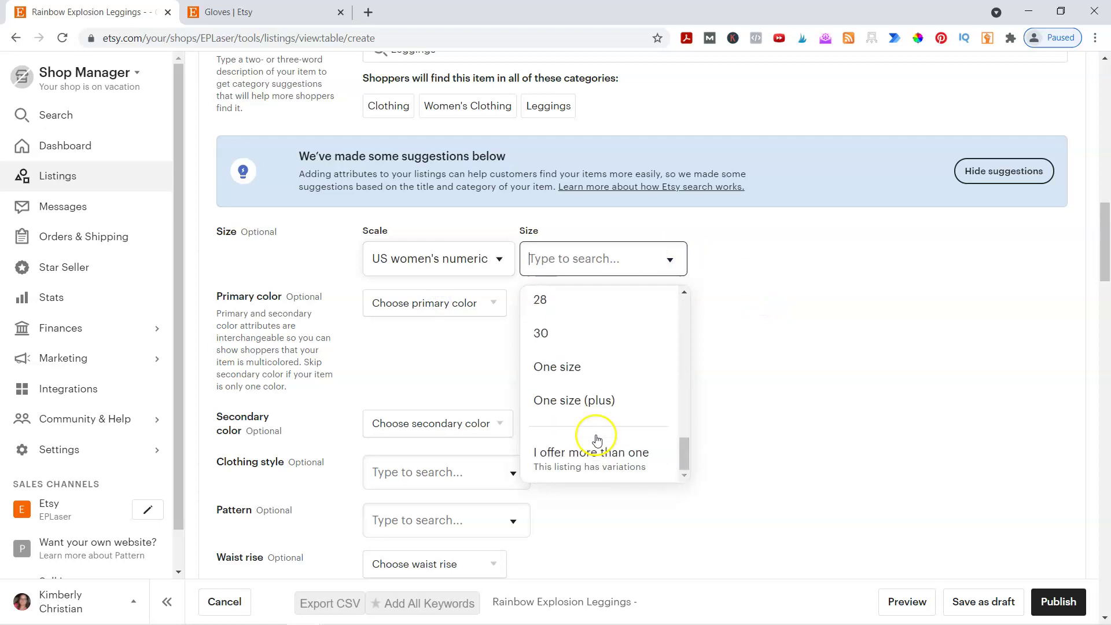
{"action": "left_click", "coordinate": [589, 453]}
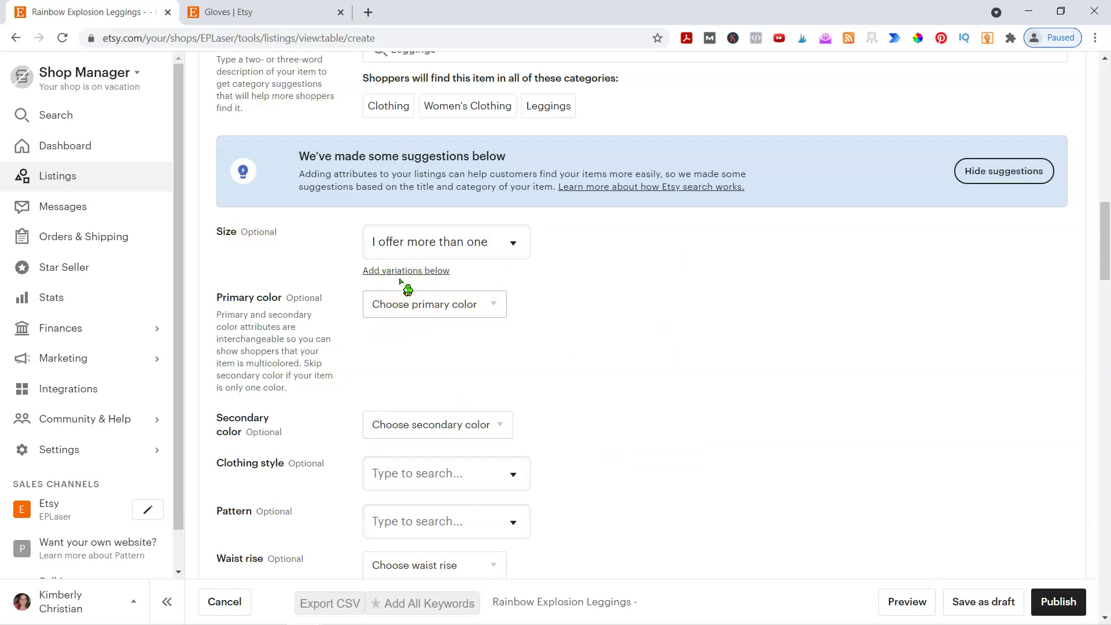
Cancel the current listing, discarding its entries, and start a new blank listing
{"action": "scroll", "coordinate": [399, 282], "scroll_direction": "up", "scroll_amount": 5}
{"action": "left_click", "coordinate": [238, 602]}
{"action": "left_click", "coordinate": [630, 278]}
{"action": "left_click", "coordinate": [1022, 156]}
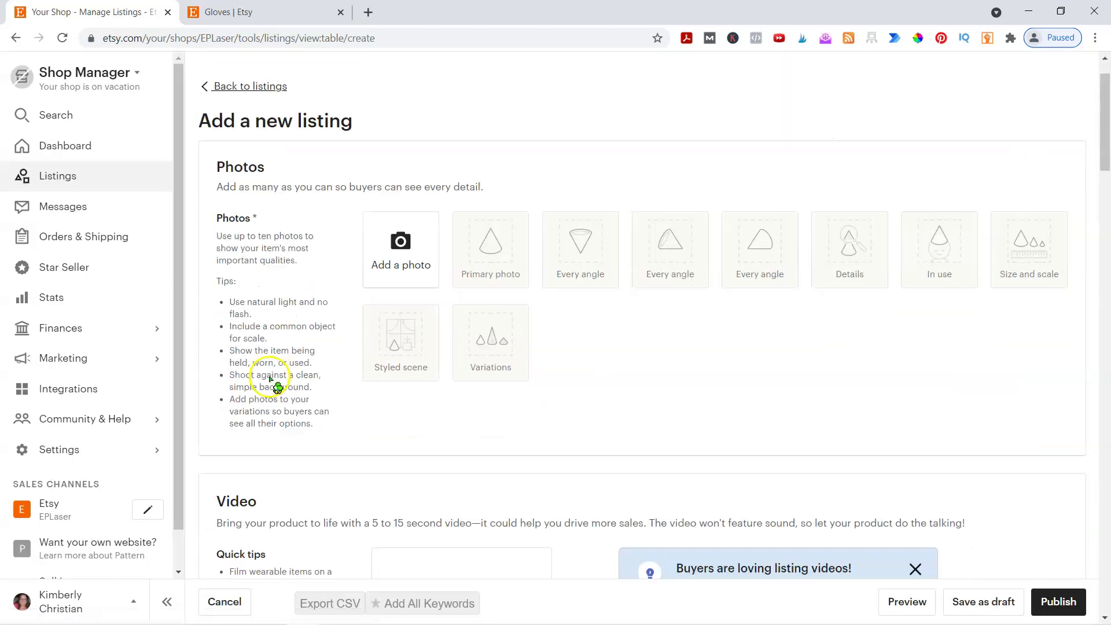
Set the new listing's category to Leggings (Women's Clothing) by searching for "leggings"
{"action": "scroll", "coordinate": [270, 379], "scroll_direction": "down", "scroll_amount": 12}
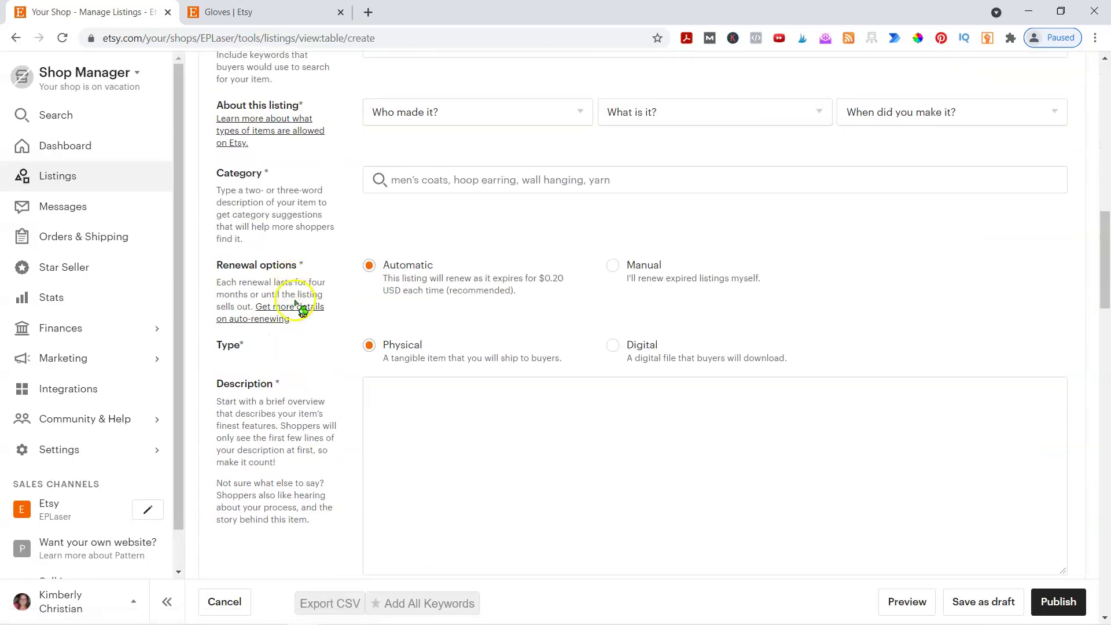
{"action": "left_click", "coordinate": [441, 181]}
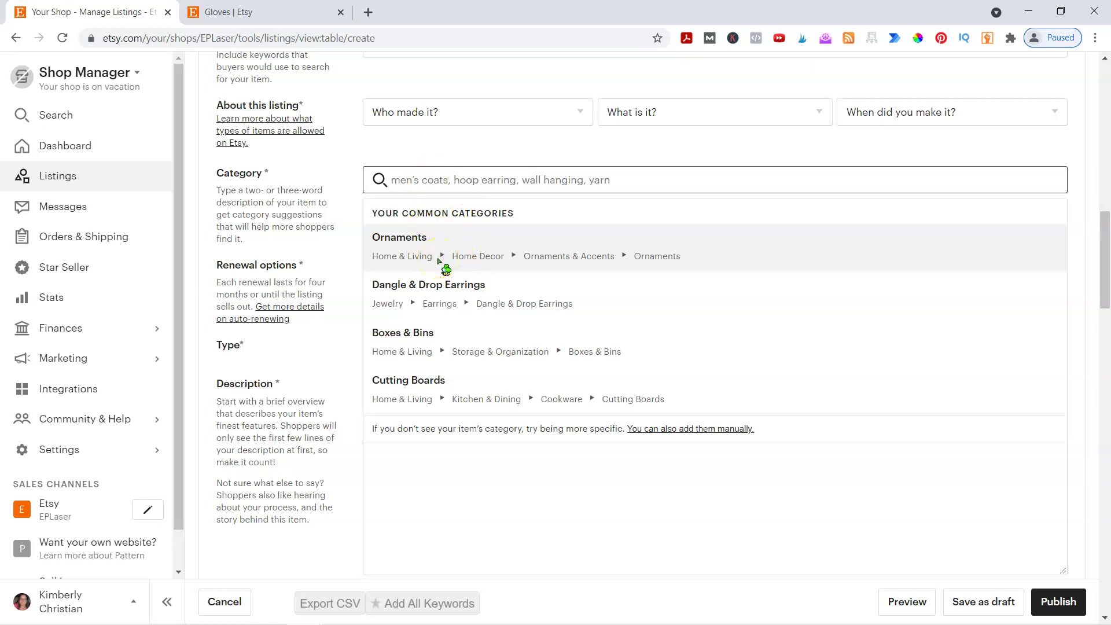
{"action": "left_click", "coordinate": [445, 182]}
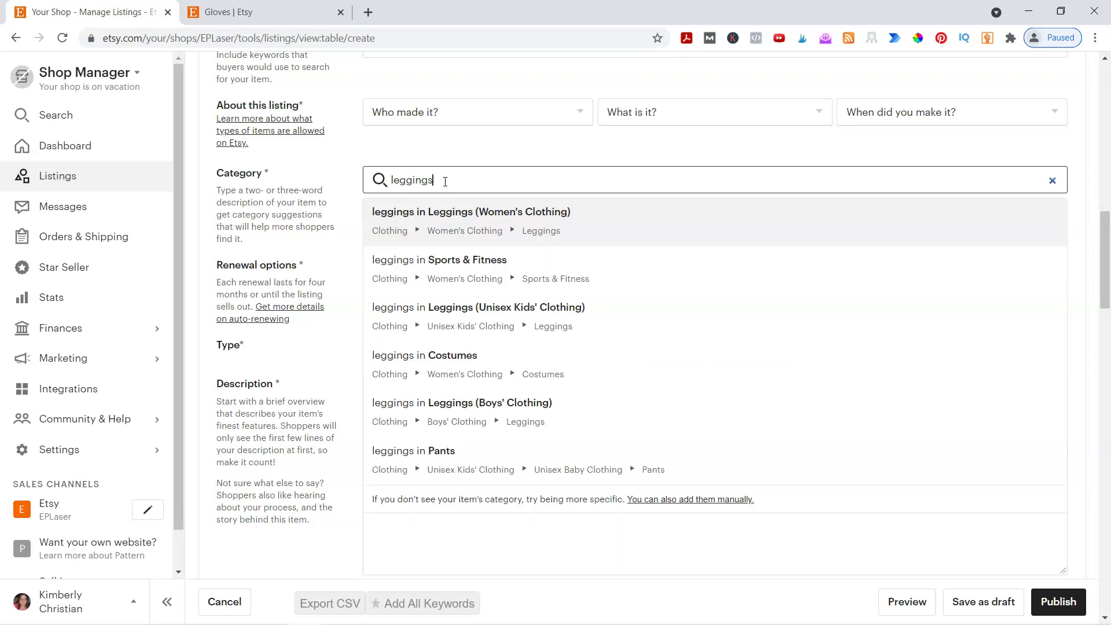
{"action": "left_click", "coordinate": [442, 220]}
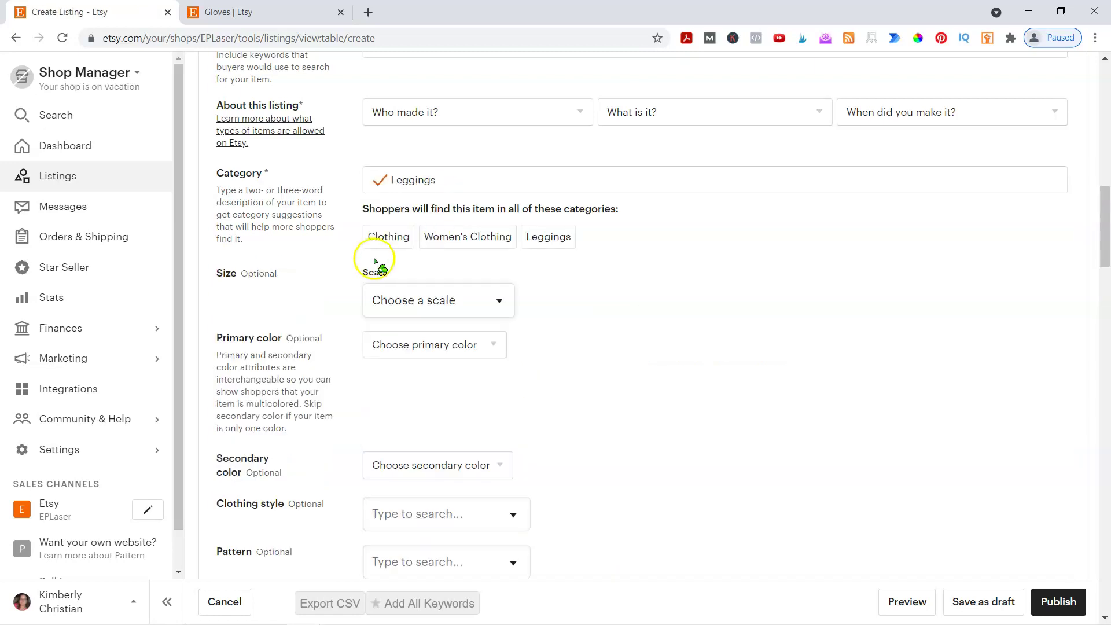
Look over the remaining leggings listing fields, from colors and clothing style to tags, materials and the inventory and pricing section
{"action": "scroll", "coordinate": [514, 310], "scroll_direction": "down", "scroll_amount": 5}
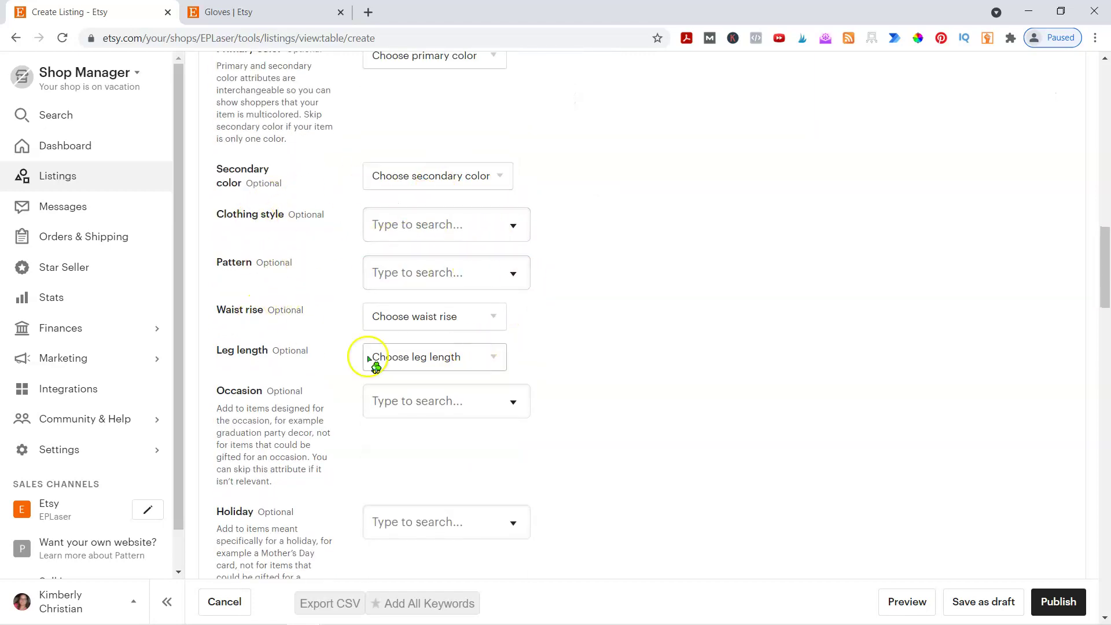
{"action": "scroll", "coordinate": [458, 264], "scroll_direction": "down", "scroll_amount": 5}
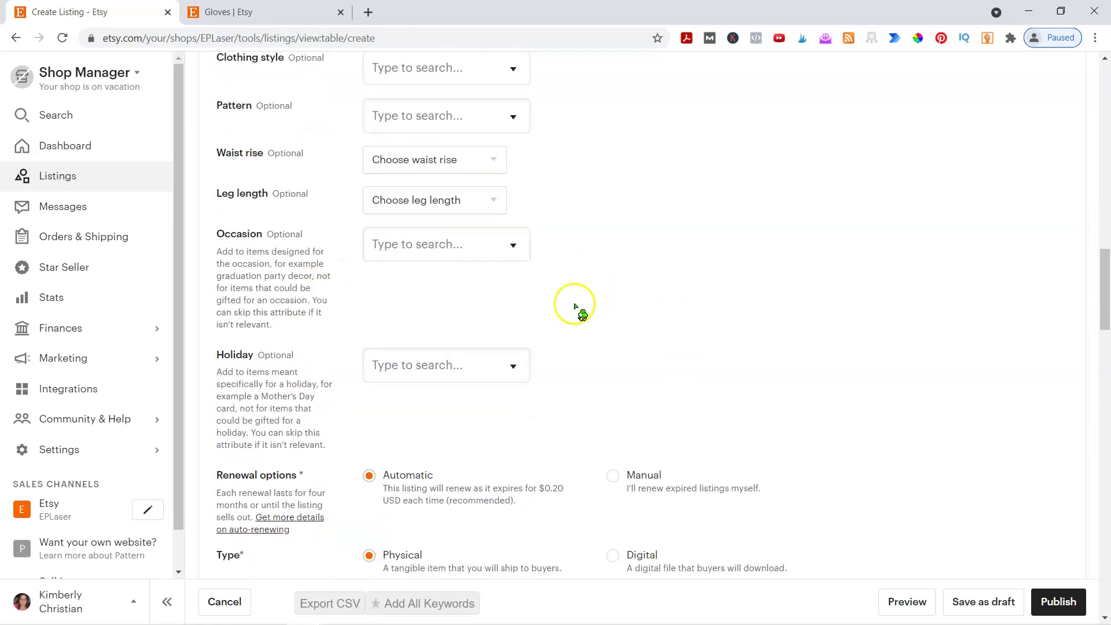
{"action": "scroll", "coordinate": [538, 263], "scroll_direction": "down", "scroll_amount": 9}
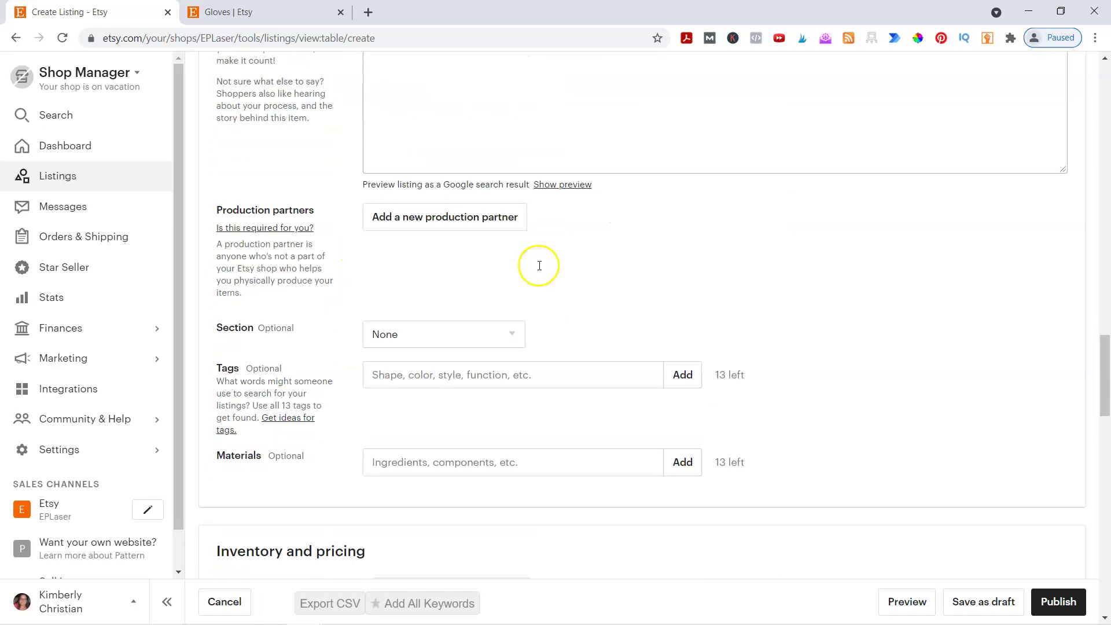
{"action": "scroll", "coordinate": [650, 282], "scroll_direction": "down", "scroll_amount": 2}
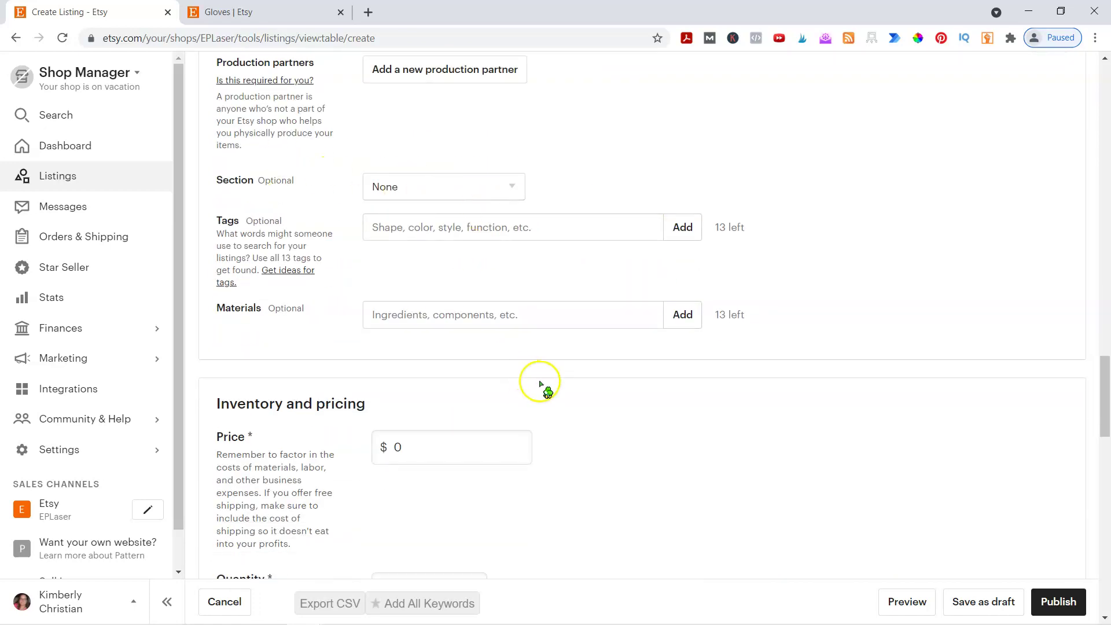
Change the listing's category to Ornaments by searching for "ornaments" and look over its color, size and holiday attributes
{"action": "scroll", "coordinate": [542, 386], "scroll_direction": "up", "scroll_amount": 6}
{"action": "scroll", "coordinate": [549, 389], "scroll_direction": "up", "scroll_amount": 19}
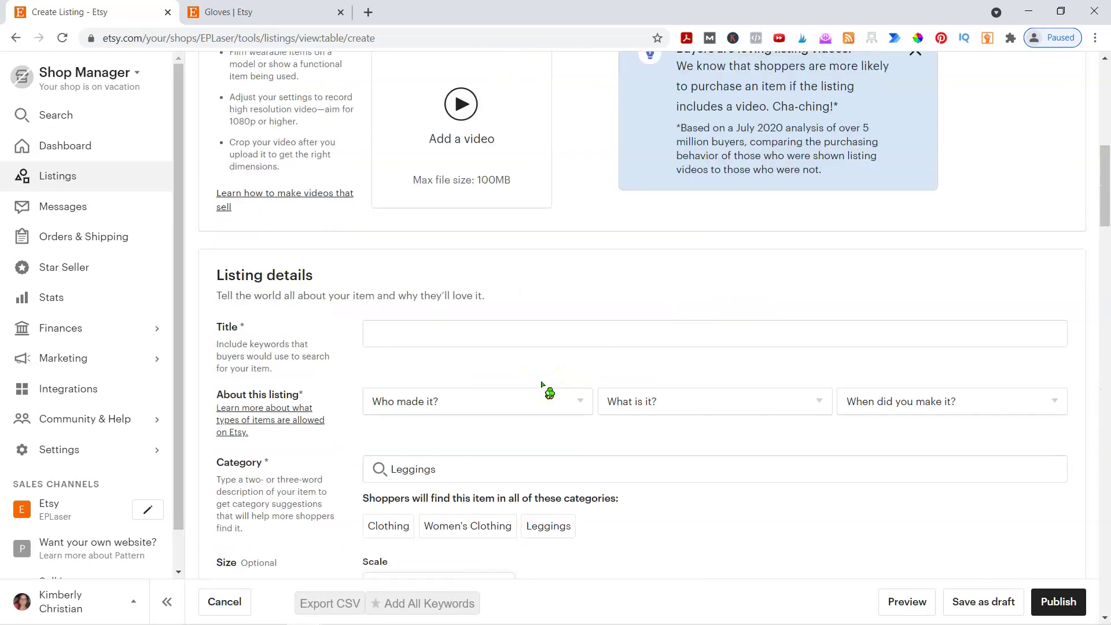
{"action": "scroll", "coordinate": [288, 313], "scroll_direction": "down", "scroll_amount": 2}
{"action": "left_click", "coordinate": [429, 324]}
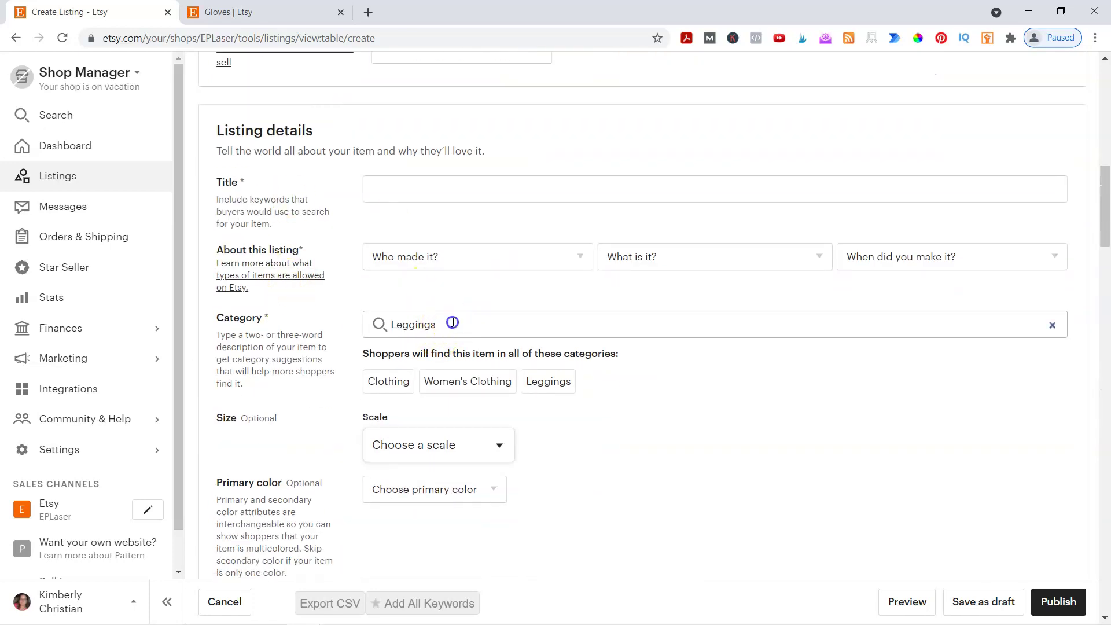
{"action": "type", "text": "ornaments"}
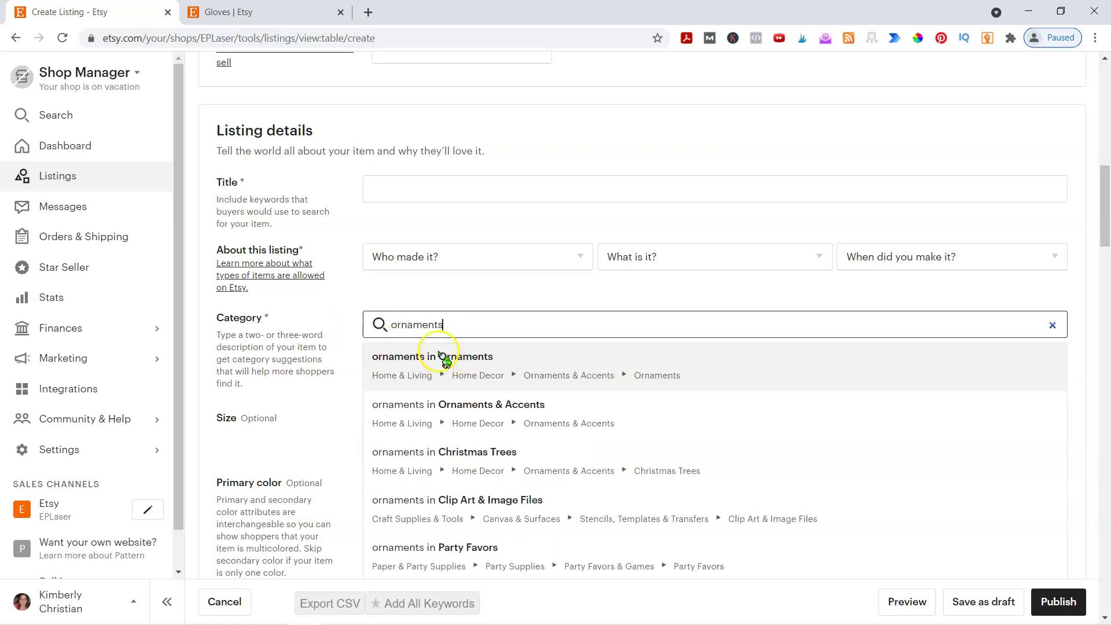
{"action": "left_click", "coordinate": [449, 355]}
{"action": "scroll", "coordinate": [646, 409], "scroll_direction": "down", "scroll_amount": 1}
{"action": "scroll", "coordinate": [647, 409], "scroll_direction": "down", "scroll_amount": 3}
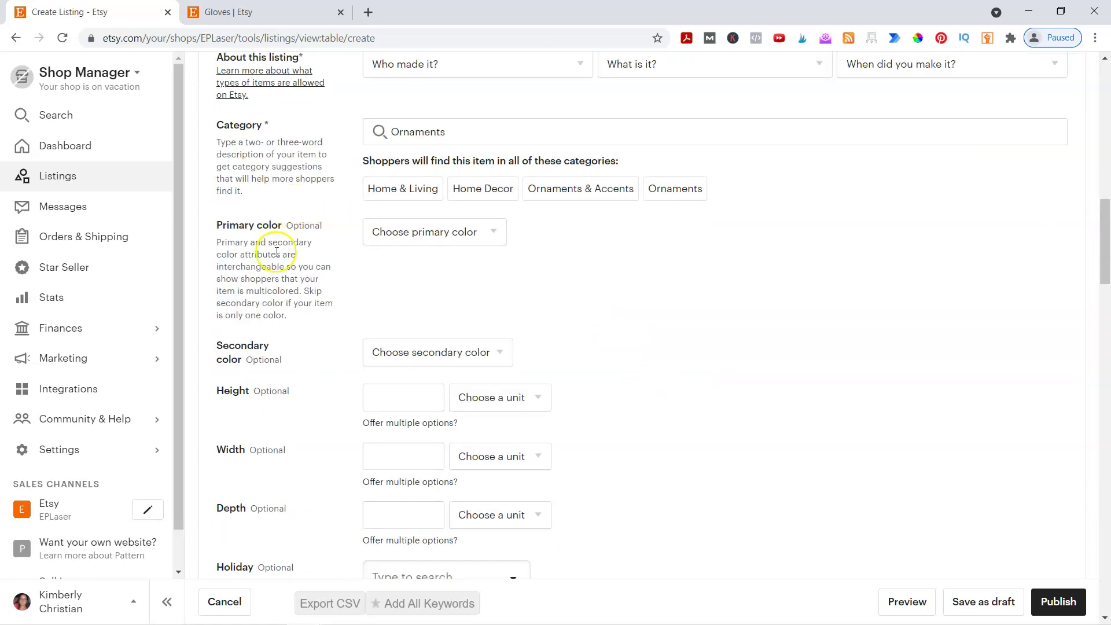
{"action": "scroll", "coordinate": [711, 364], "scroll_direction": "down", "scroll_amount": 3}
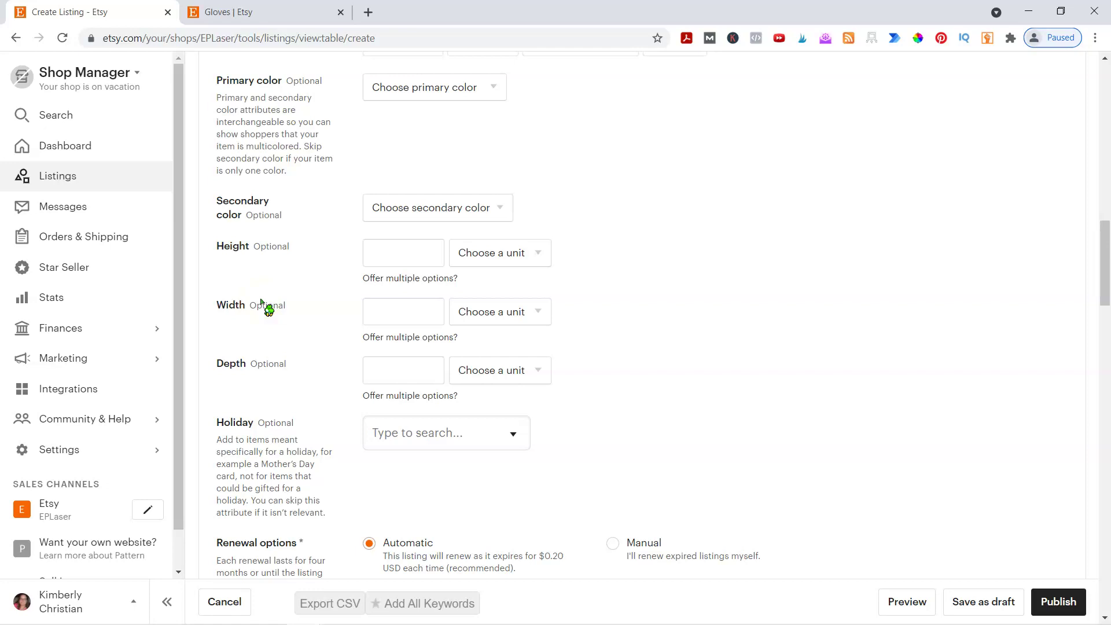
Change the listing's category to Dangle & Drop Earrings by searching for "jewelry"
{"action": "scroll", "coordinate": [479, 367], "scroll_direction": "up", "scroll_amount": 6}
{"action": "left_click", "coordinate": [480, 283]}
{"action": "left_click_drag", "start_coordinate": [480, 283], "coordinate": [376, 280]}
{"action": "key", "text": "BackSpace"}
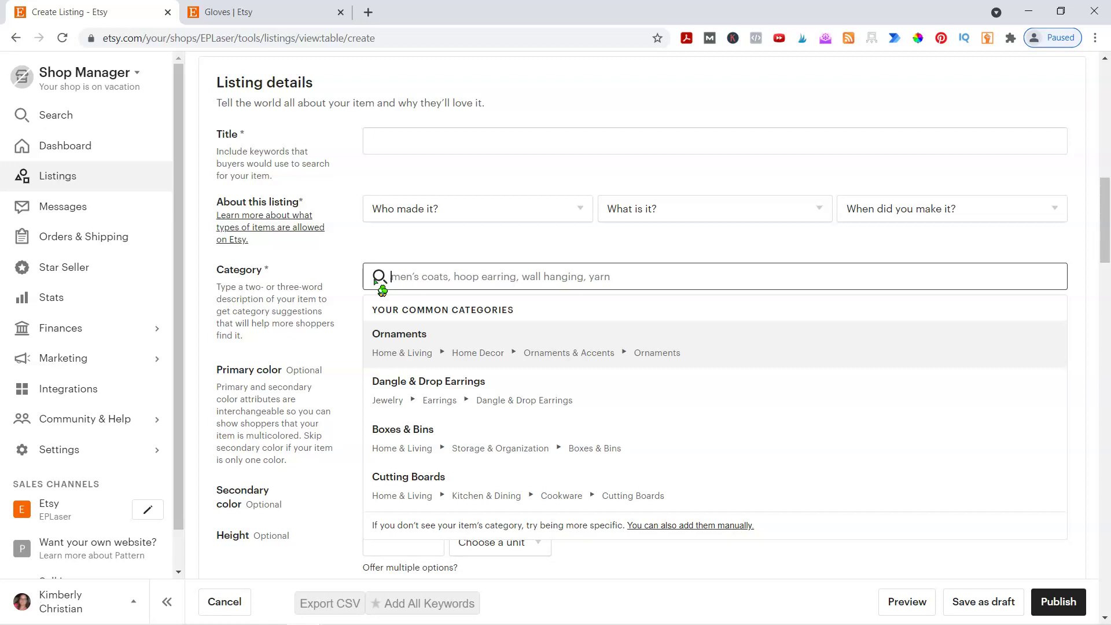
{"action": "type", "text": "jewelry"}
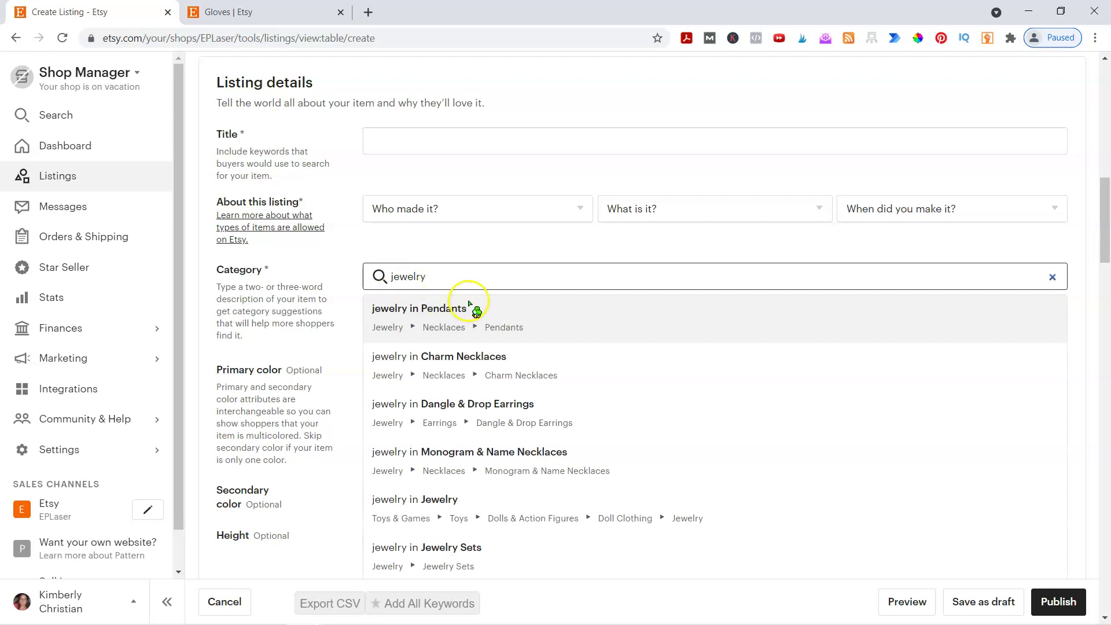
{"action": "left_click", "coordinate": [508, 411]}
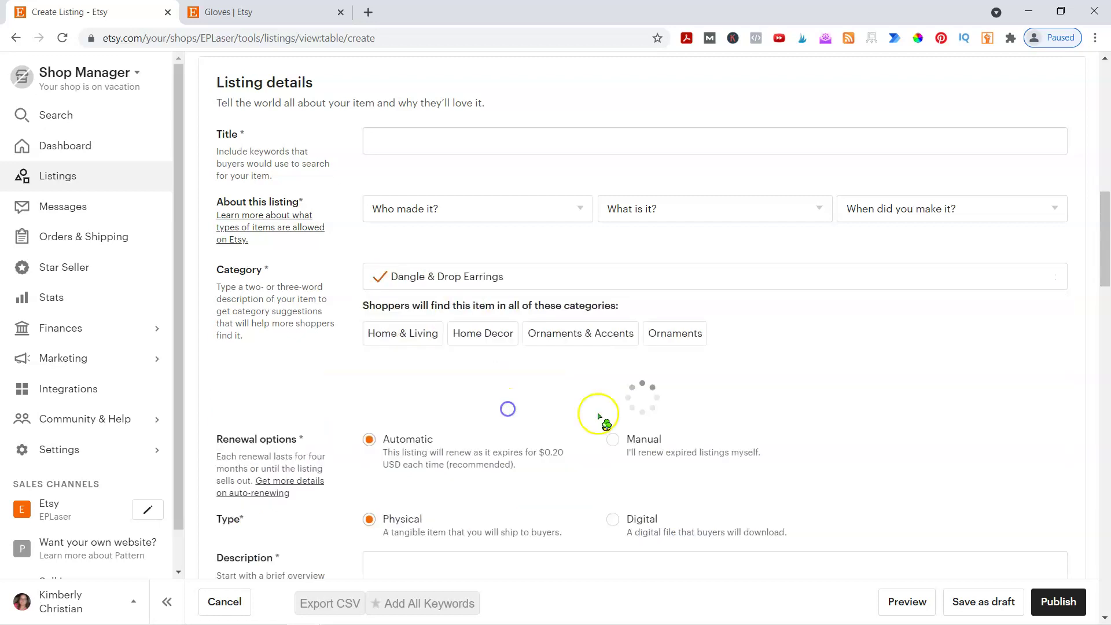
Look over the earring attributes for recipient, location, material and recycled content, including the full list of materials
{"action": "scroll", "coordinate": [657, 405], "scroll_direction": "down", "scroll_amount": 1}
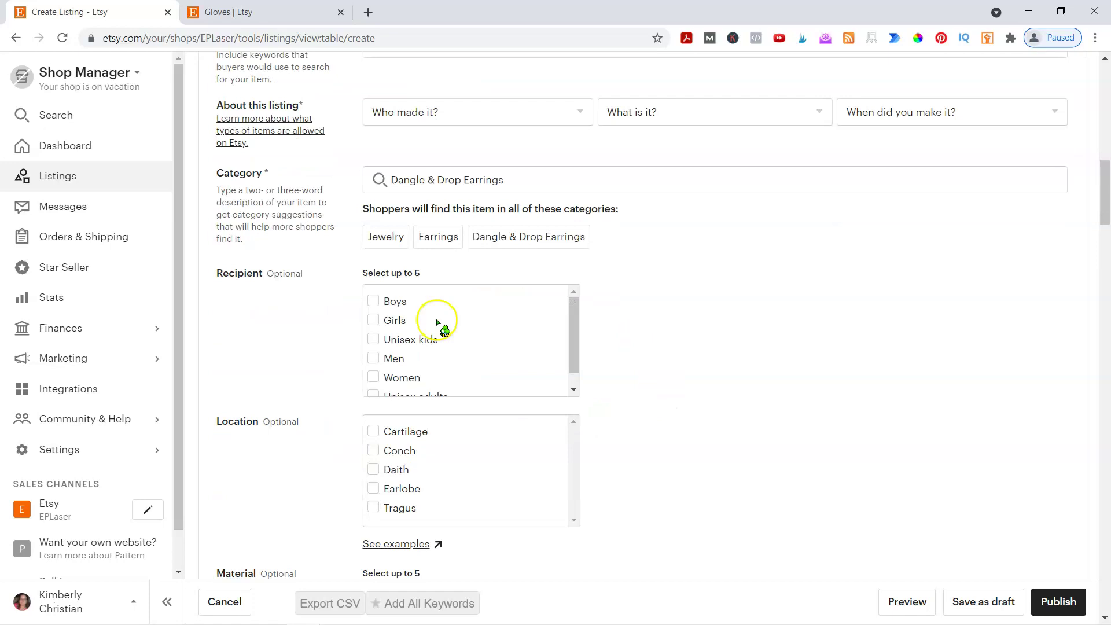
{"action": "scroll", "coordinate": [491, 352], "scroll_direction": "down", "scroll_amount": 1}
{"action": "scroll", "coordinate": [214, 349], "scroll_direction": "down", "scroll_amount": 3}
{"action": "scroll", "coordinate": [462, 283], "scroll_direction": "down", "scroll_amount": 2}
{"action": "scroll", "coordinate": [442, 218], "scroll_direction": "up", "scroll_amount": 2}
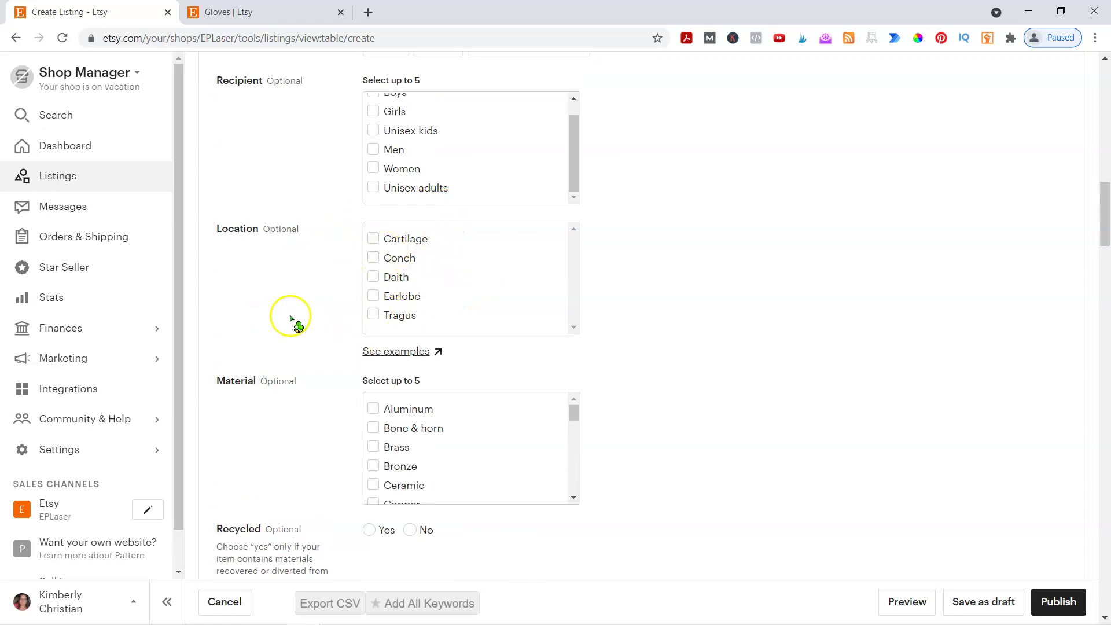
{"action": "scroll", "coordinate": [290, 322], "scroll_direction": "down", "scroll_amount": 2}
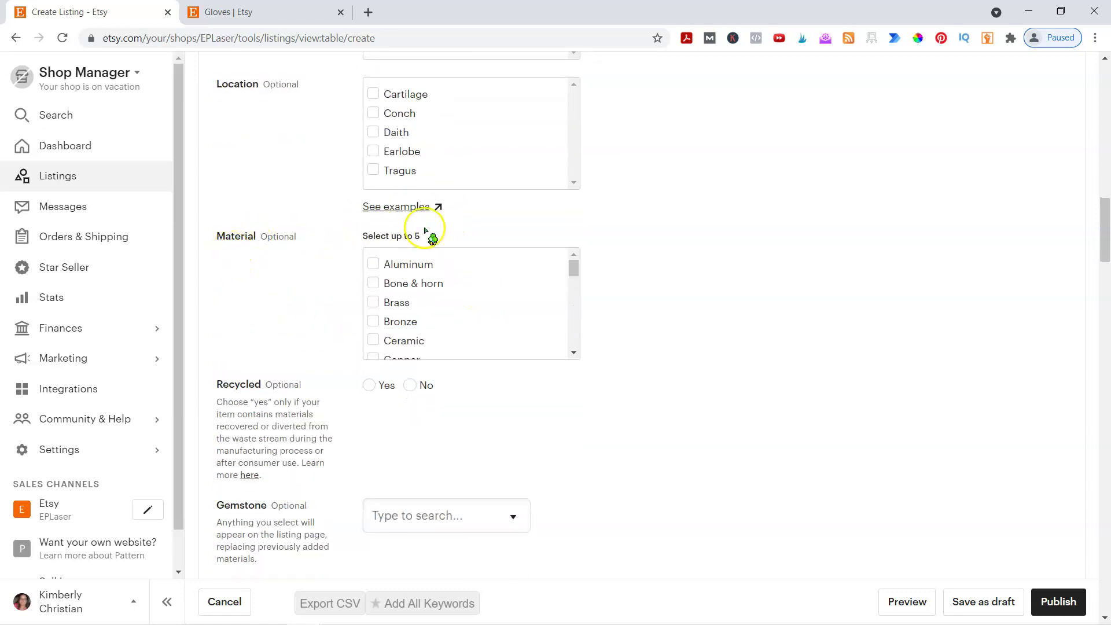
{"action": "scroll", "coordinate": [435, 284], "scroll_direction": "down", "scroll_amount": 8}
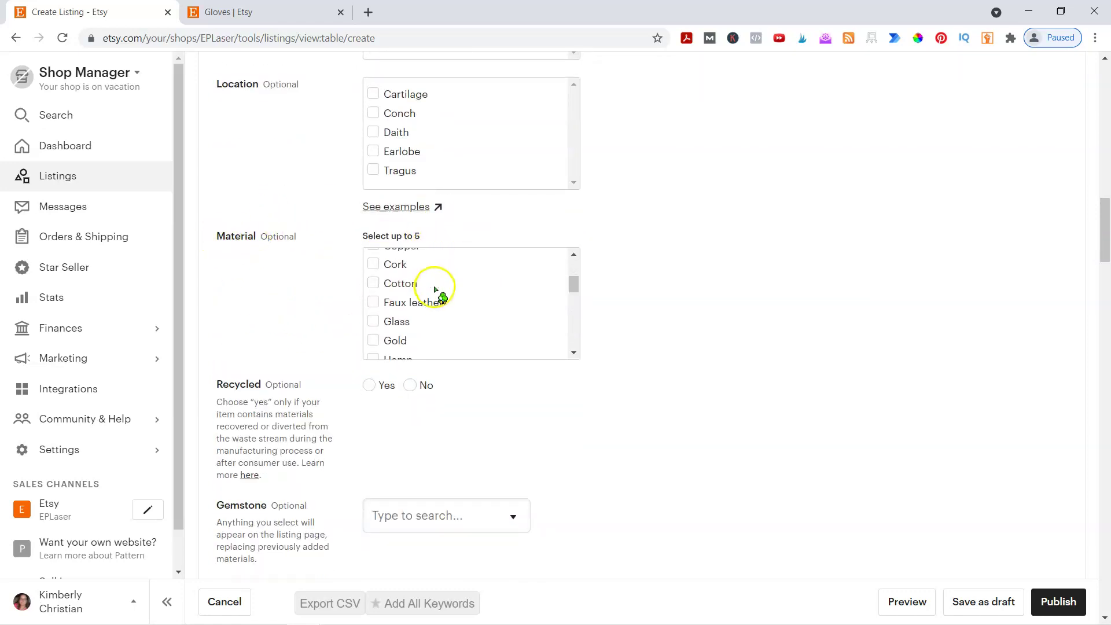
{"action": "scroll", "coordinate": [279, 305], "scroll_direction": "down", "scroll_amount": 2}
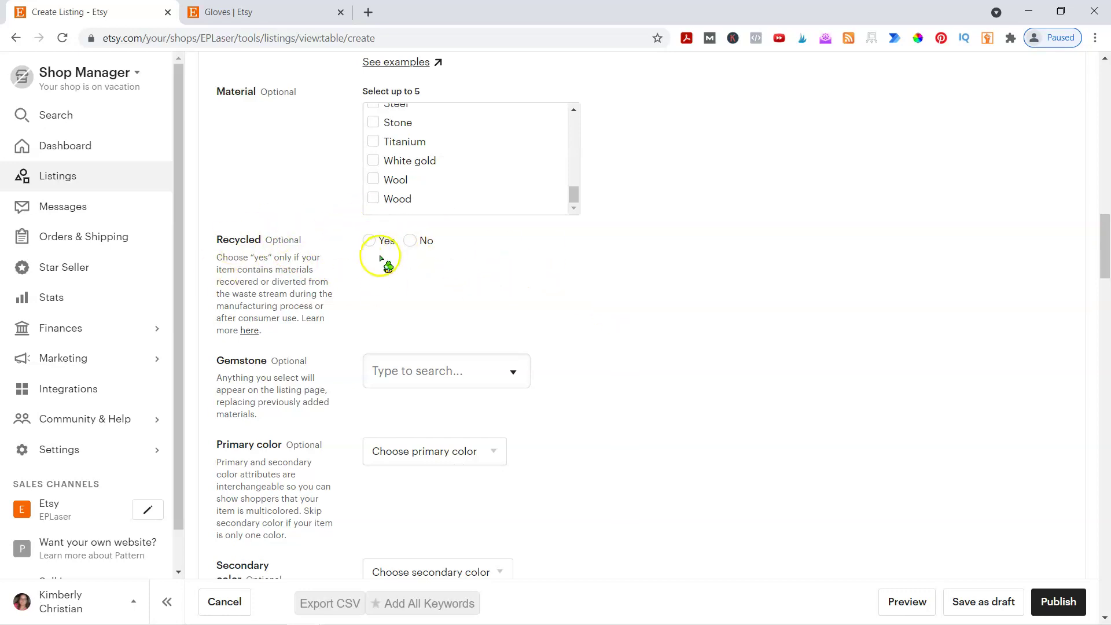
{"action": "scroll", "coordinate": [608, 324], "scroll_direction": "down", "scroll_amount": 2}
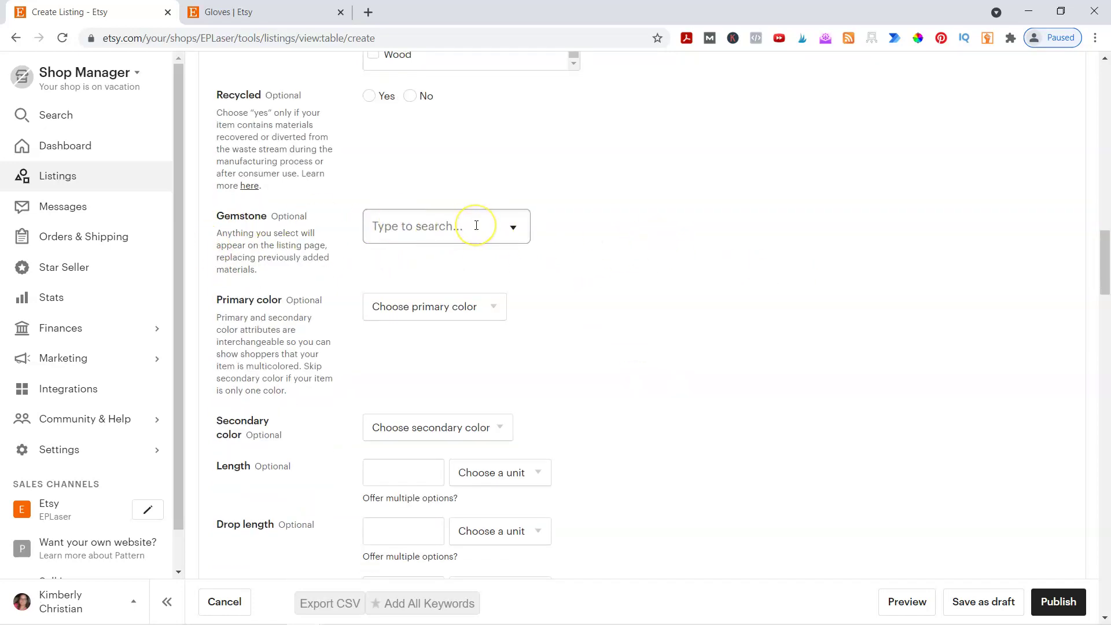
Look through the full list of gemstone choices without selecting any, then close the list
{"action": "left_click", "coordinate": [502, 225]}
{"action": "scroll", "coordinate": [427, 364], "scroll_direction": "down", "scroll_amount": 15}
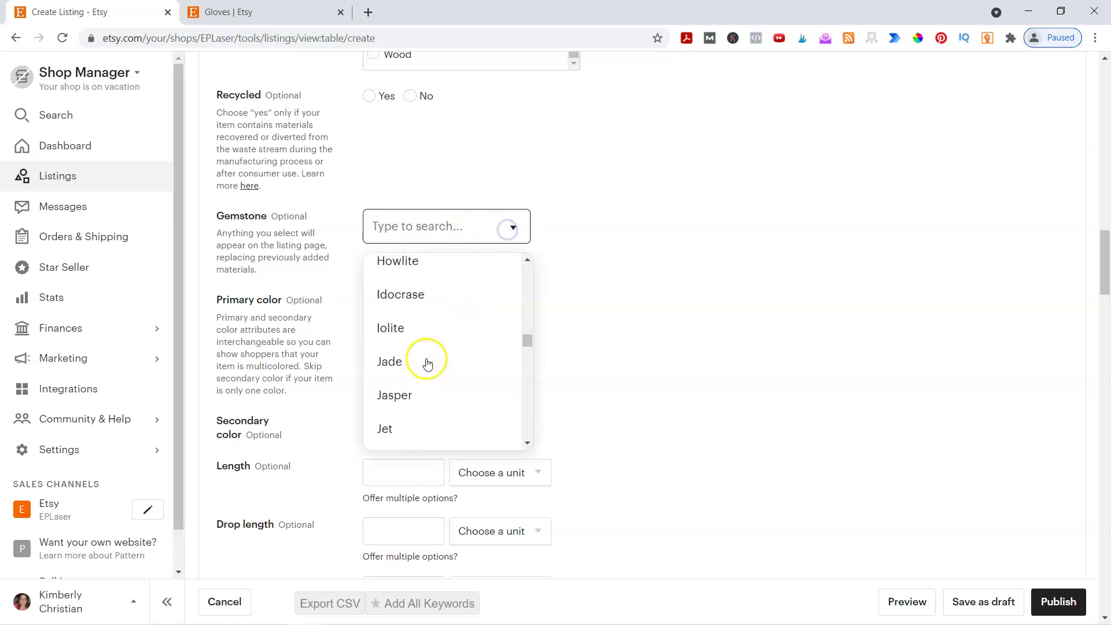
{"action": "scroll", "coordinate": [423, 377], "scroll_direction": "down", "scroll_amount": 10}
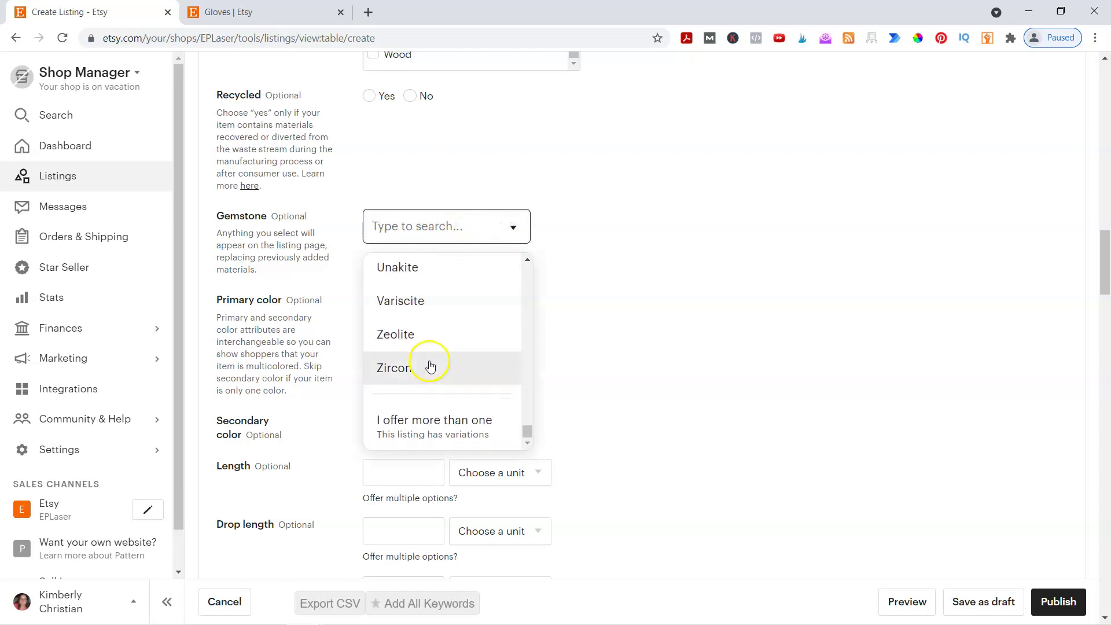
{"action": "left_click", "coordinate": [736, 282]}
Look over the remaining earring attributes, from drop length, width and style to occasion, cut type and setting
{"action": "scroll", "coordinate": [737, 283], "scroll_direction": "down", "scroll_amount": 8}
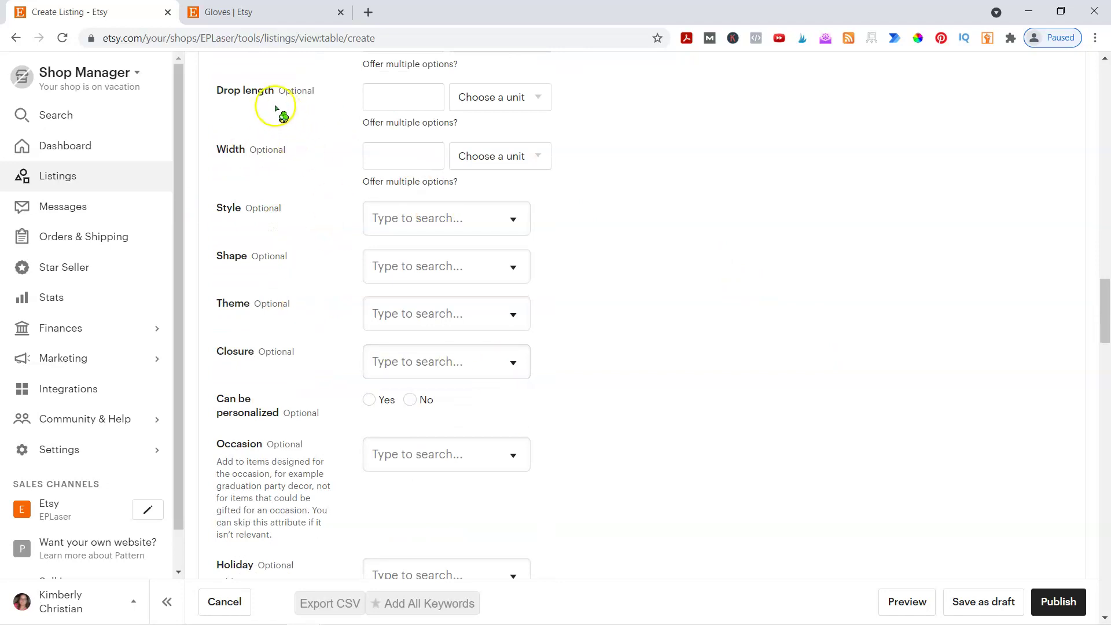
{"action": "scroll", "coordinate": [711, 384], "scroll_direction": "down", "scroll_amount": 5}
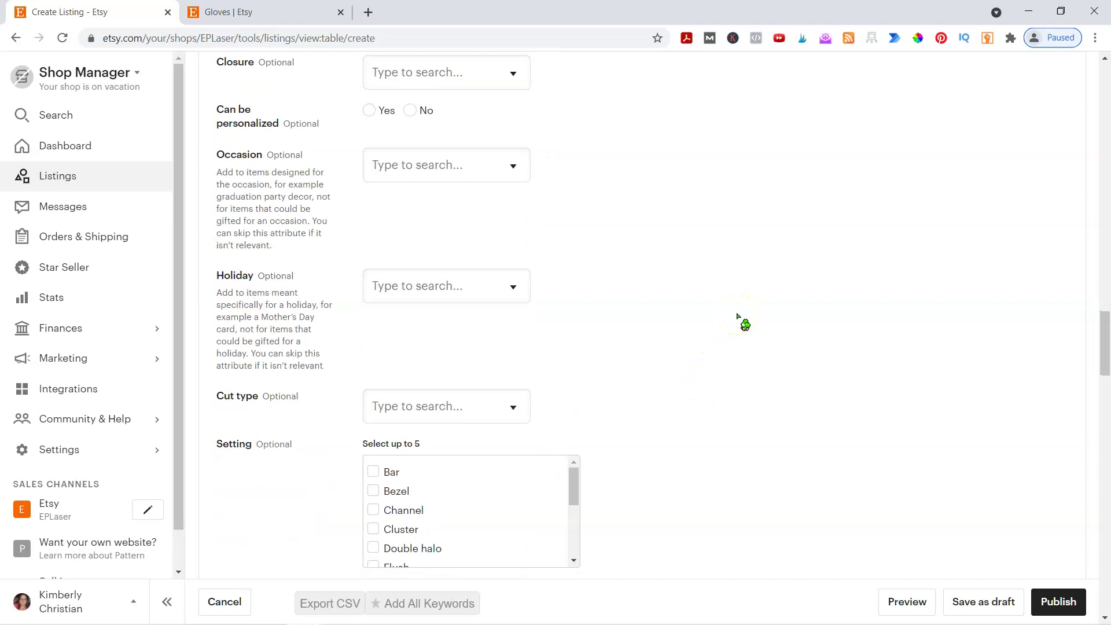
{"action": "scroll", "coordinate": [745, 324], "scroll_direction": "down", "scroll_amount": 3}
{"action": "scroll", "coordinate": [280, 289], "scroll_direction": "down", "scroll_amount": 2}
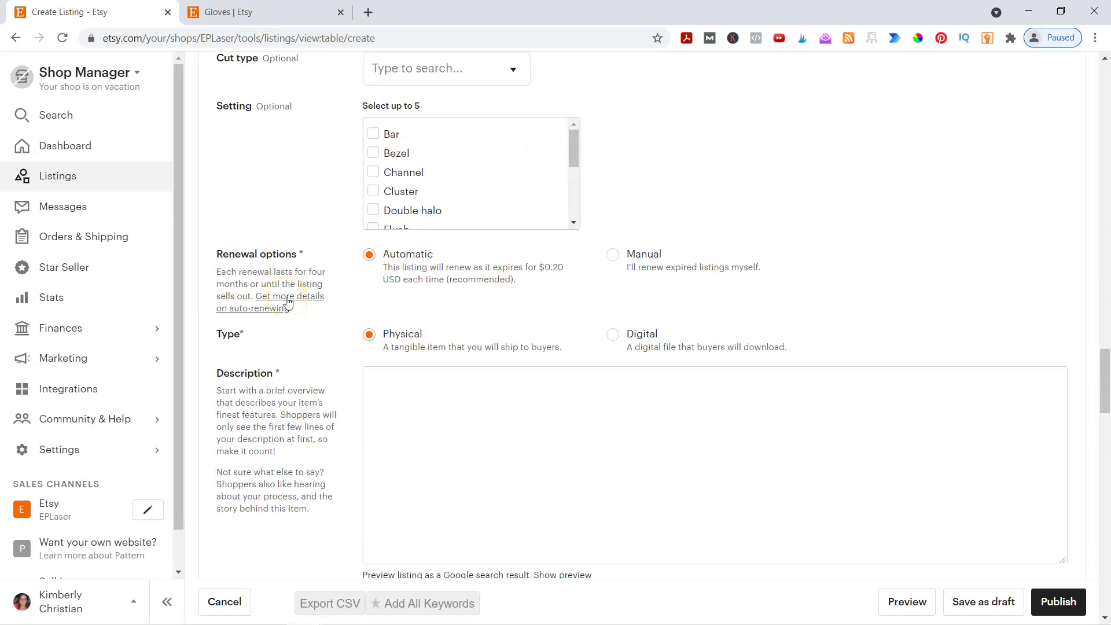
Look over the renewal options, the physical or digital type choice, and the empty description field
{"action": "scroll", "coordinate": [332, 382], "scroll_direction": "down", "scroll_amount": 2}
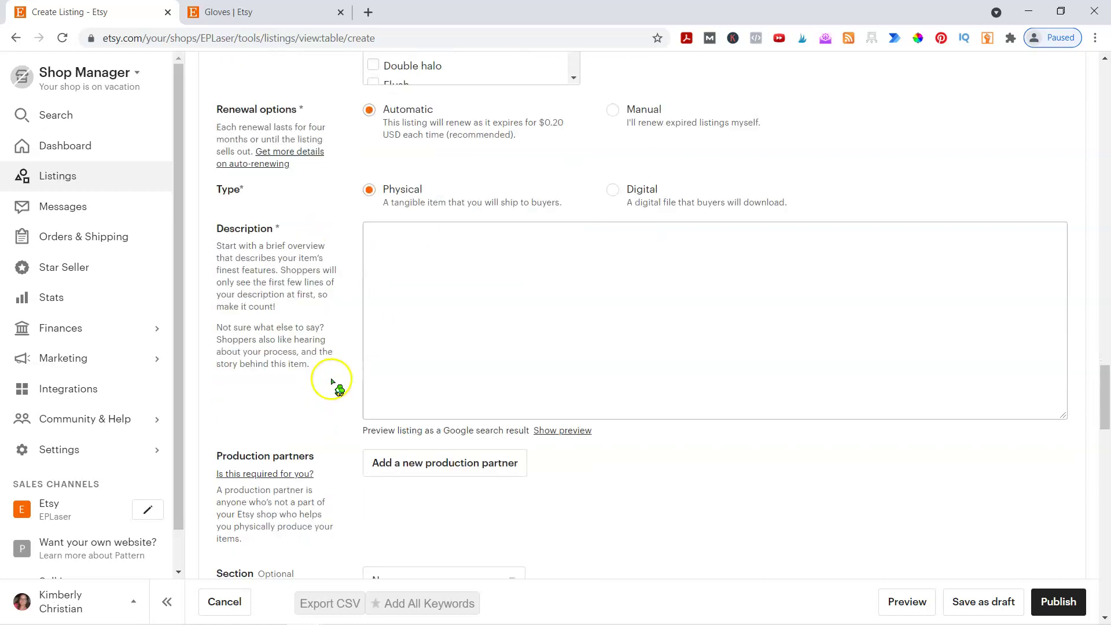
{"action": "scroll", "coordinate": [474, 350], "scroll_direction": "up", "scroll_amount": 3}
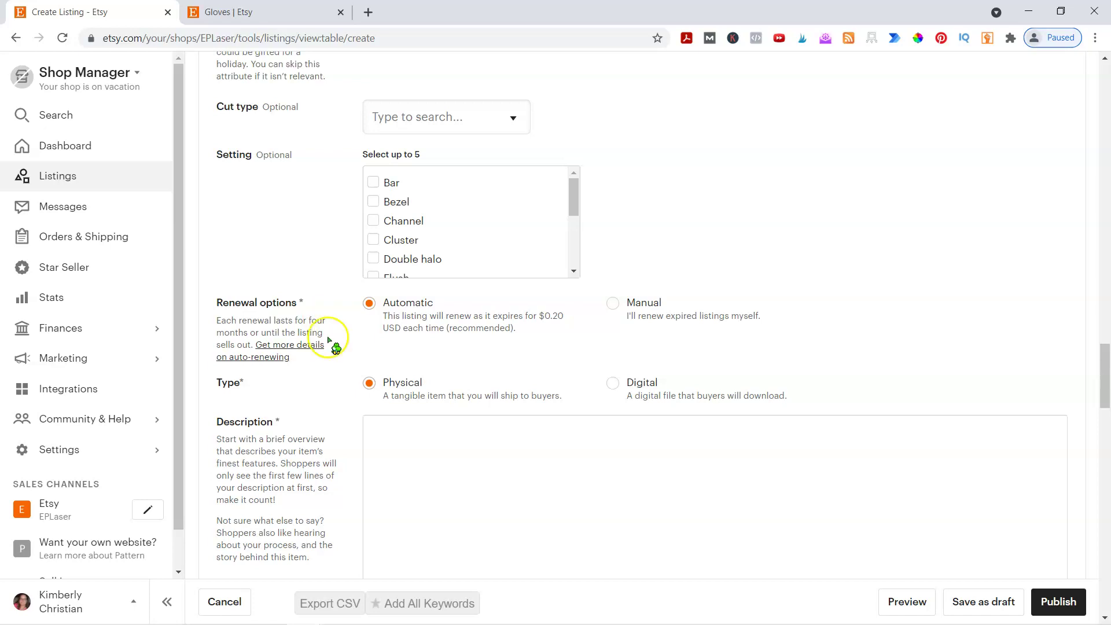
{"action": "scroll", "coordinate": [337, 347], "scroll_direction": "down", "scroll_amount": 3}
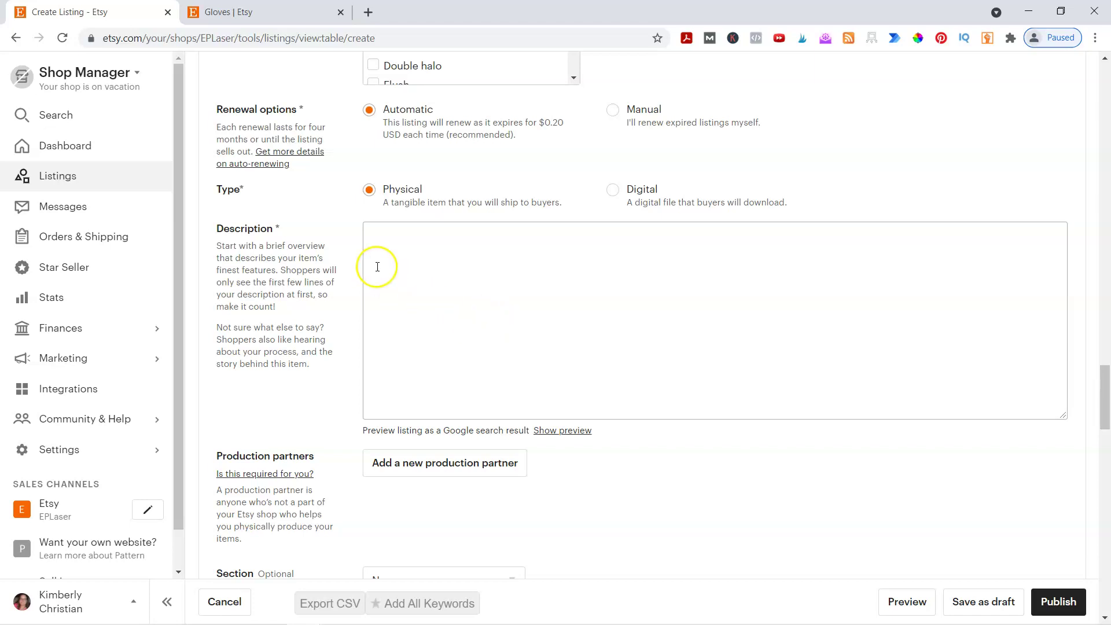
{"action": "left_click", "coordinate": [371, 234]}
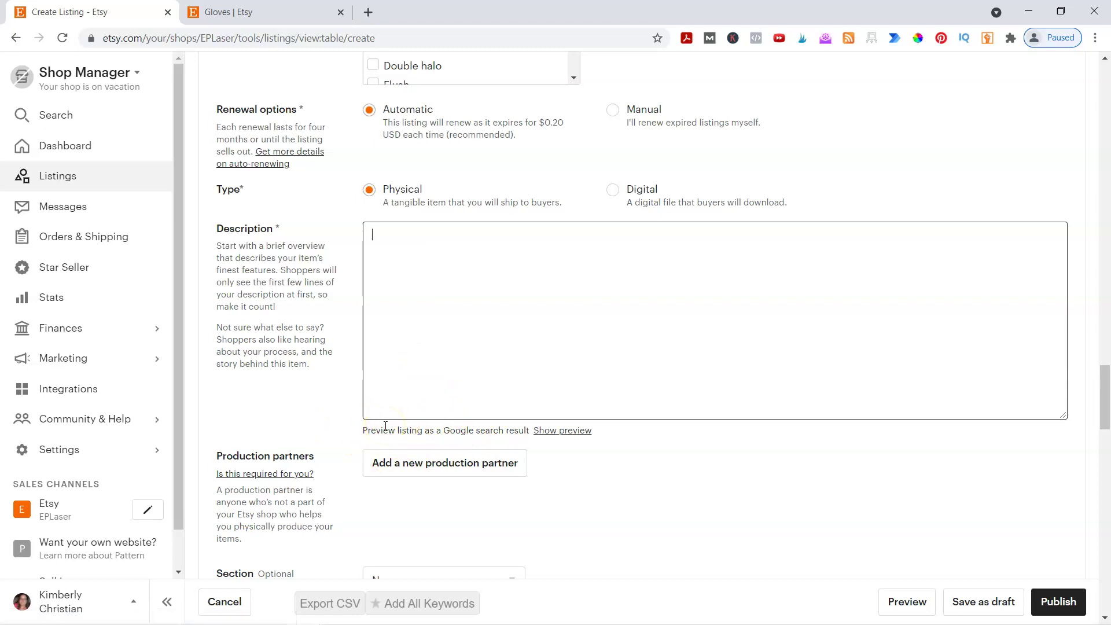
{"action": "left_click", "coordinate": [426, 290]}
Look through the new production partner form with the partner's name hidden from buyers, and close it without adding a partner
{"action": "scroll", "coordinate": [282, 298], "scroll_direction": "down", "scroll_amount": 1}
{"action": "scroll", "coordinate": [282, 298], "scroll_direction": "down", "scroll_amount": 3}
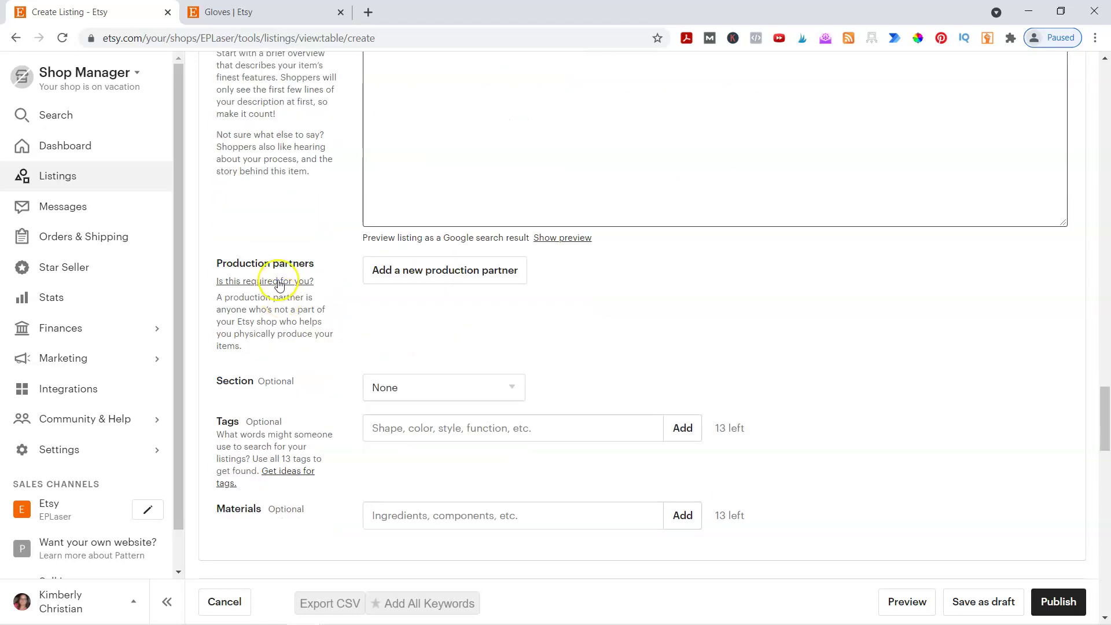
{"action": "left_click", "coordinate": [465, 277]}
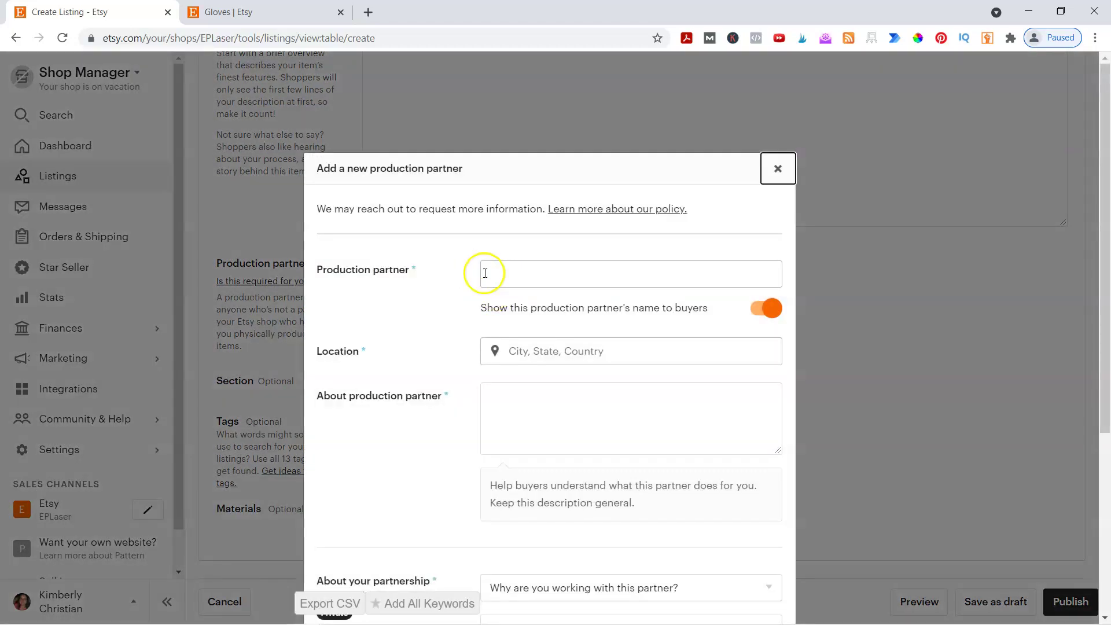
{"action": "left_click", "coordinate": [764, 307]}
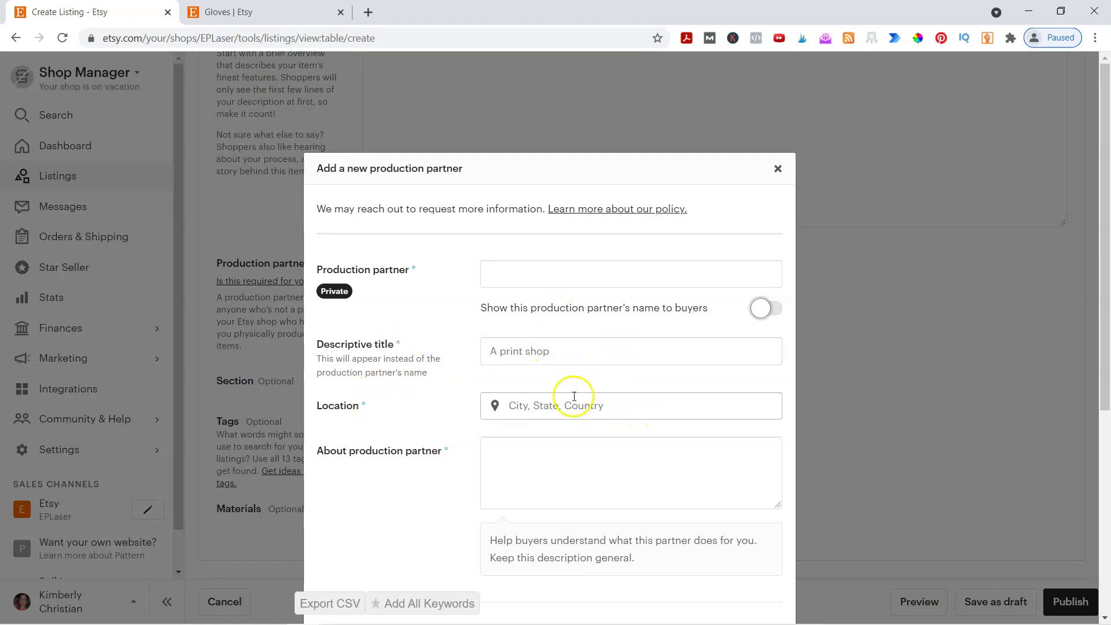
{"action": "scroll", "coordinate": [567, 397], "scroll_direction": "down", "scroll_amount": 2}
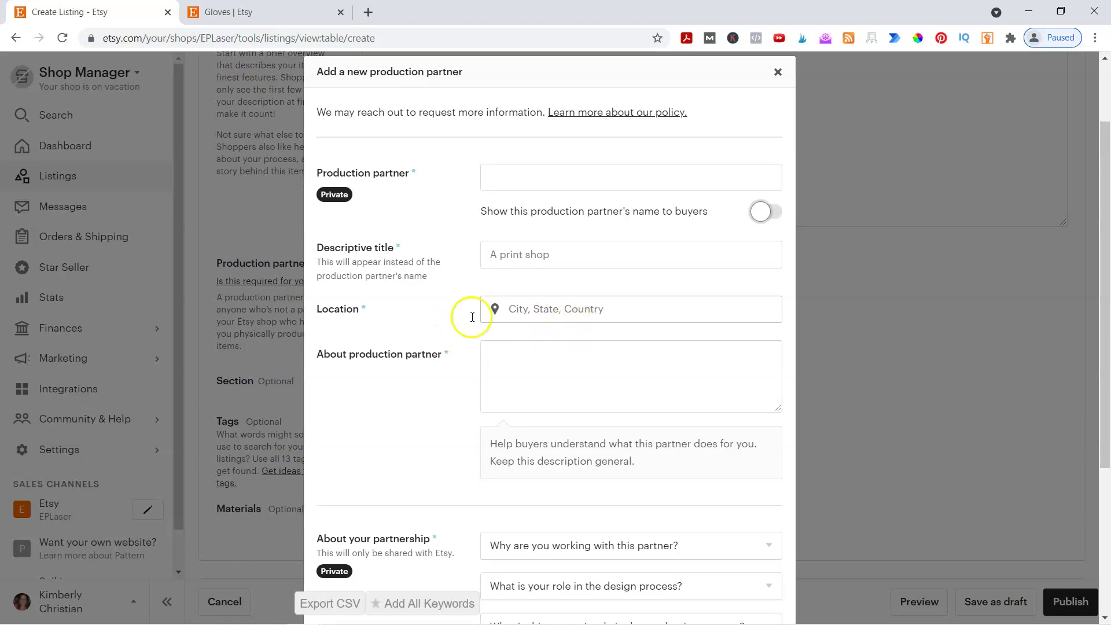
{"action": "left_click", "coordinate": [530, 314]}
{"action": "scroll", "coordinate": [645, 399], "scroll_direction": "down", "scroll_amount": 4}
{"action": "left_click", "coordinate": [668, 505]}
{"action": "scroll", "coordinate": [285, 386], "scroll_direction": "down", "scroll_amount": 2}
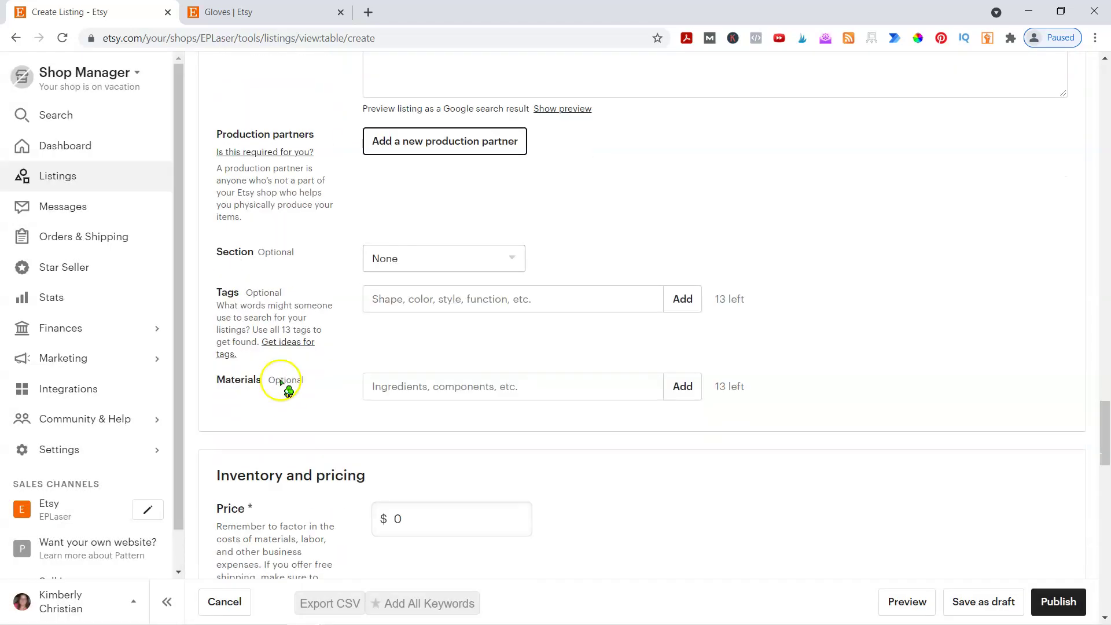
Look through the available shop sections and cancel out of adding a new section
{"action": "left_click", "coordinate": [469, 243]}
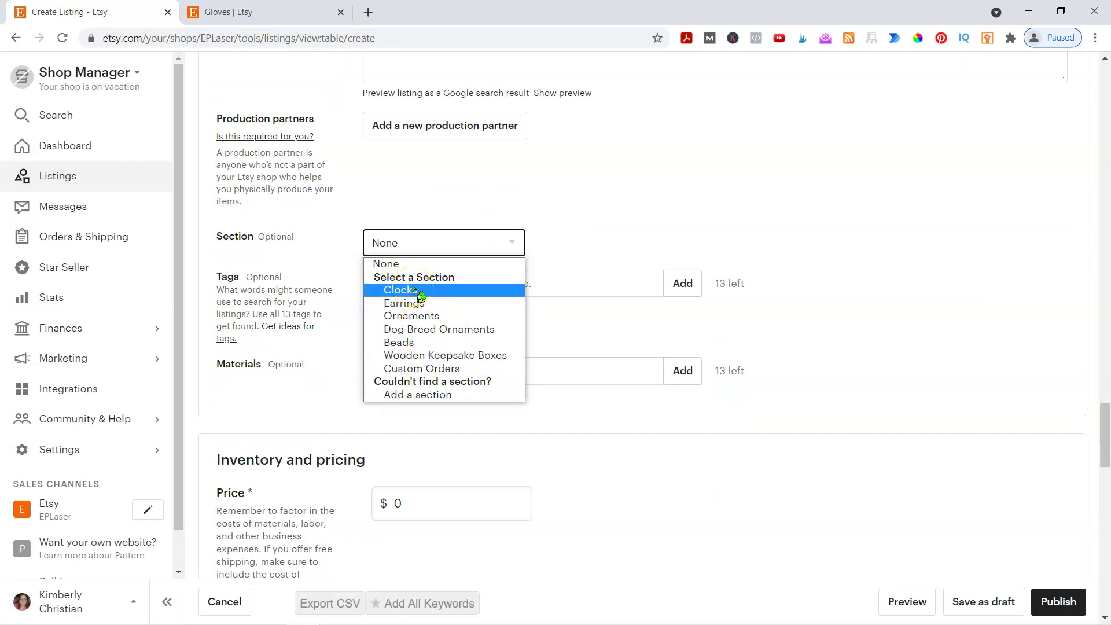
{"action": "left_click", "coordinate": [457, 320]}
{"action": "left_click", "coordinate": [428, 369]}
{"action": "left_click", "coordinate": [439, 394]}
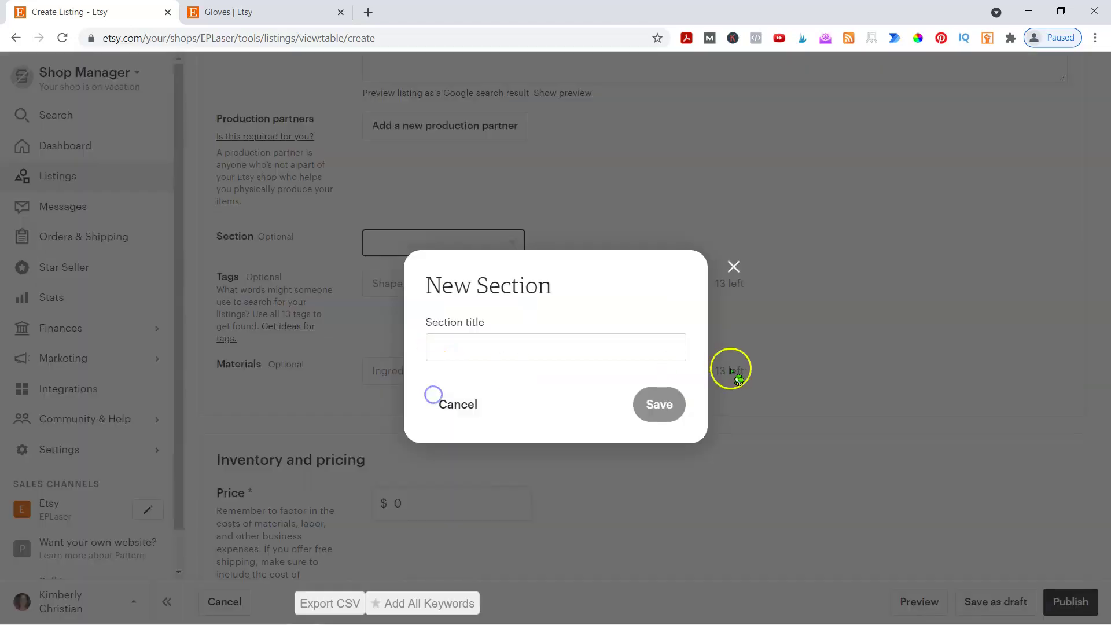
{"action": "left_click", "coordinate": [457, 404]}
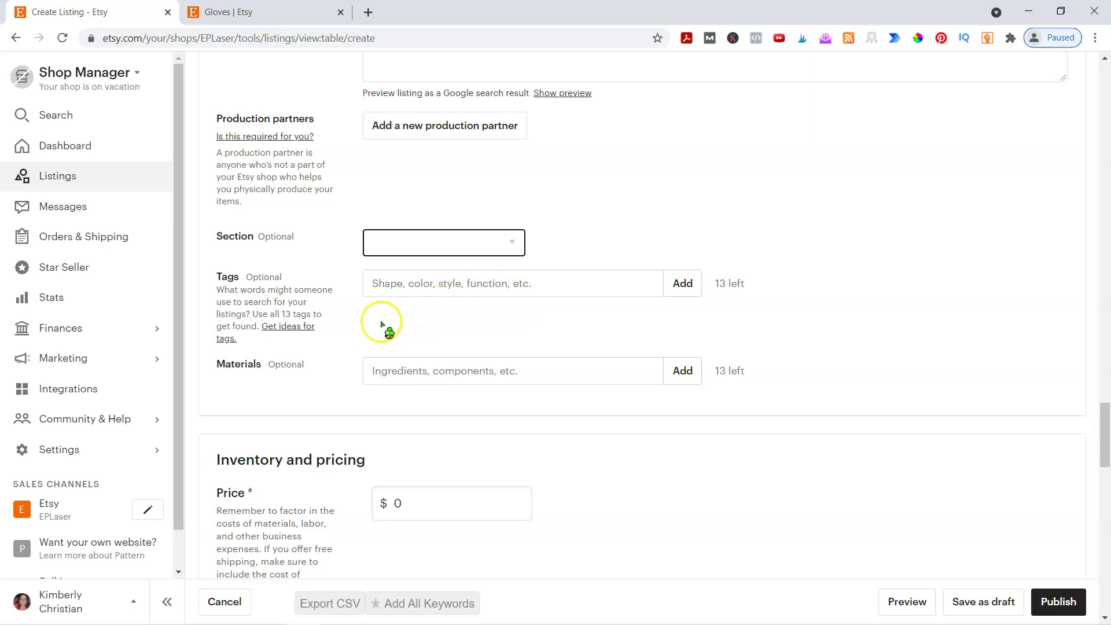
Try to add the overlong tag "fdafdjkashfbkdjabhfahdaf" to the listing, and clear the tag entry
{"action": "left_click", "coordinate": [420, 244]}
{"action": "left_click", "coordinate": [316, 276]}
{"action": "scroll", "coordinate": [316, 276], "scroll_direction": "up", "scroll_amount": 2}
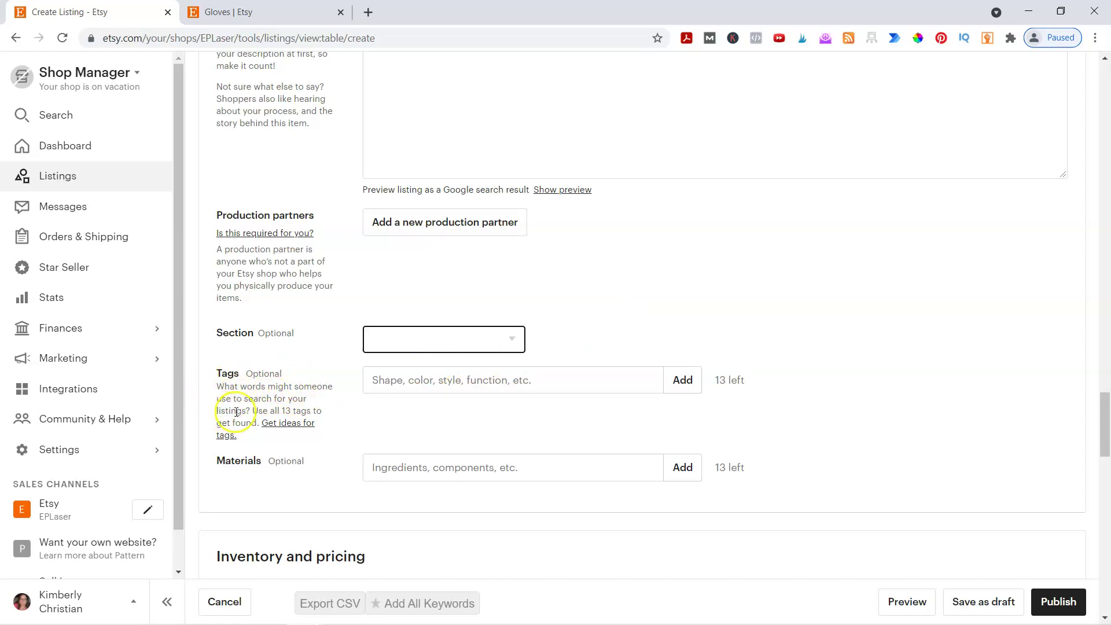
{"action": "left_click", "coordinate": [438, 389]}
{"action": "type", "text": "fdafdjkashfbkdjabhfahdaf"}
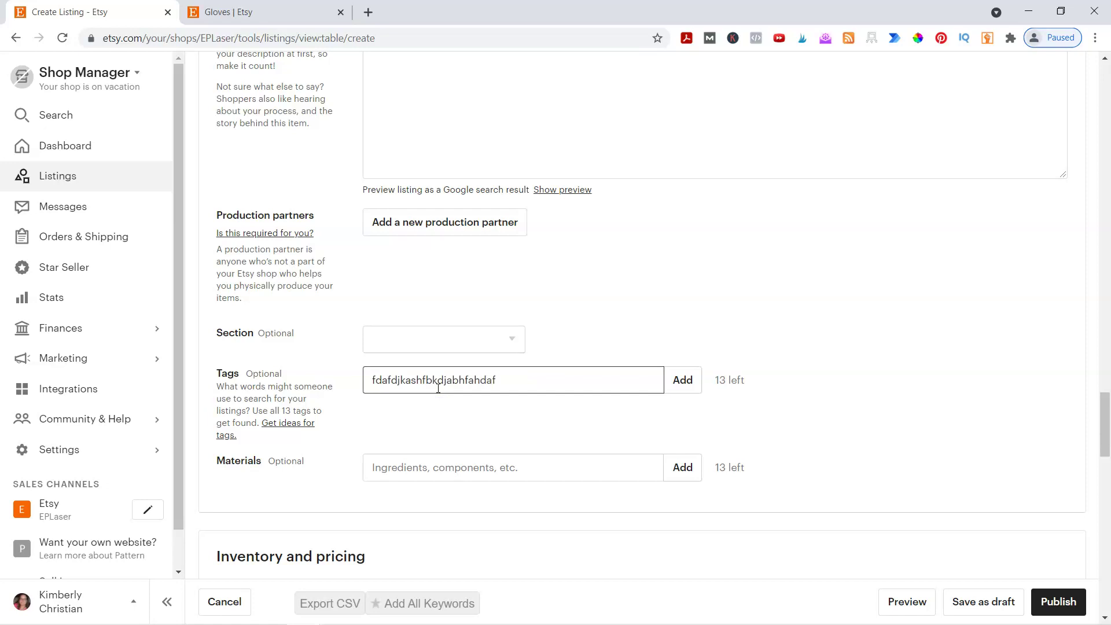
{"action": "key", "text": "Tab"}
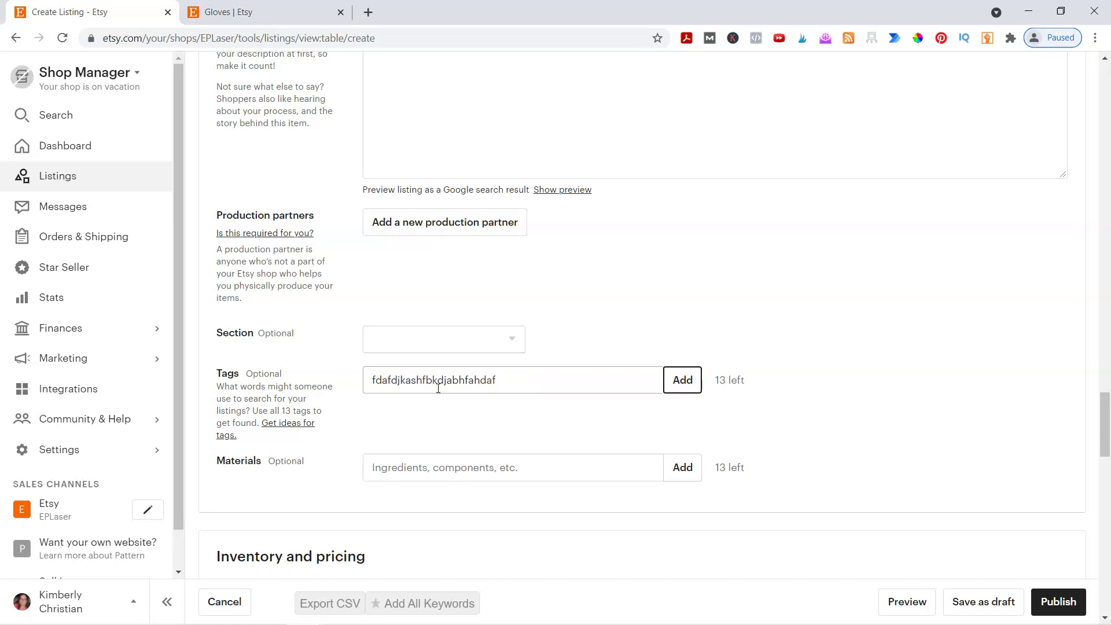
{"action": "left_click", "coordinate": [693, 371]}
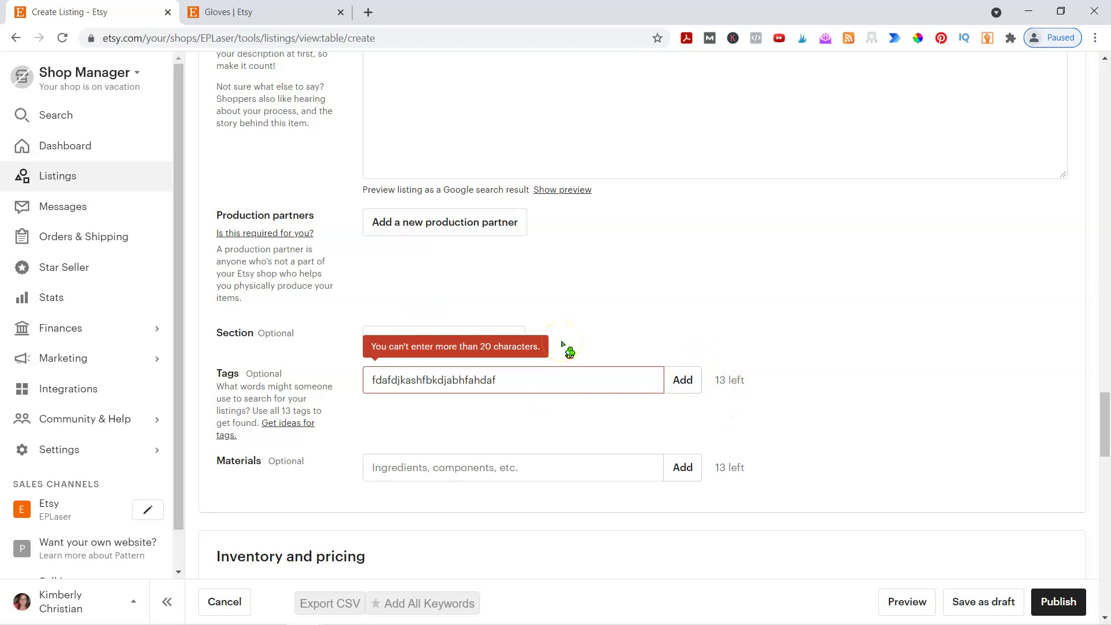
{"action": "left_click_drag", "start_coordinate": [525, 374], "coordinate": [273, 355]}
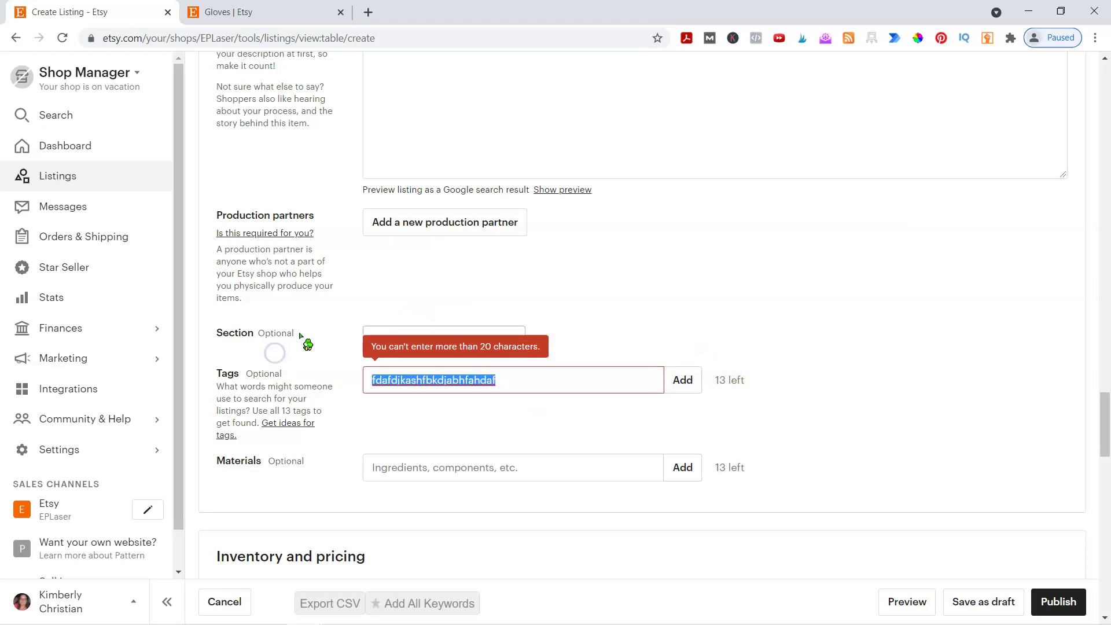
{"action": "key", "text": "BackSpace"}
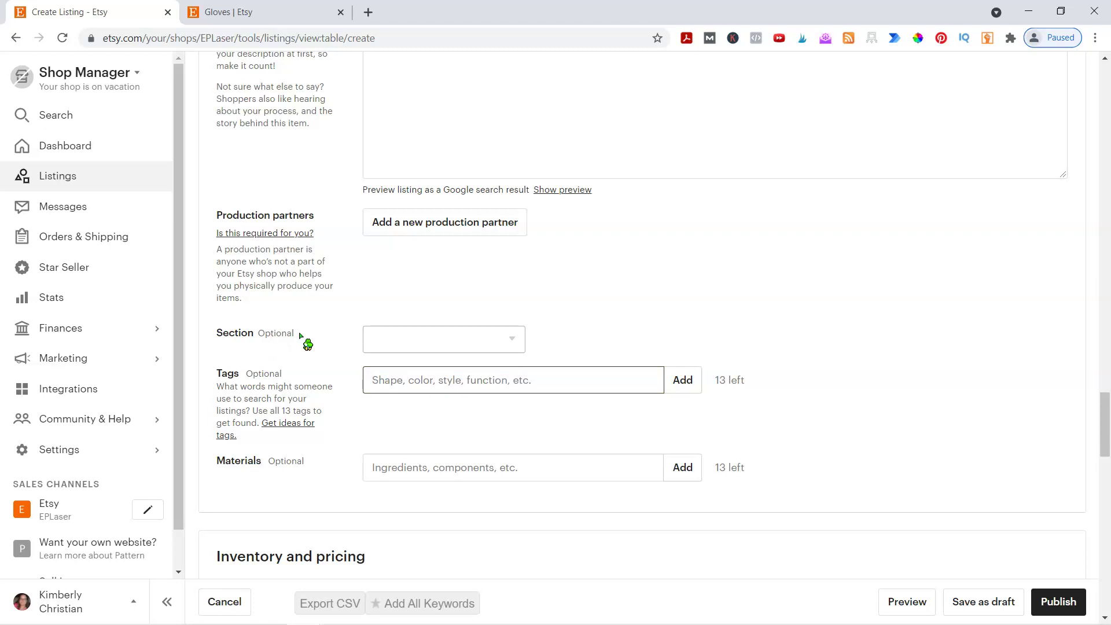
Add the tags "women's leggings", "men's leggins" and "children's leggings" to the listing
{"action": "type", "text": "wome"}
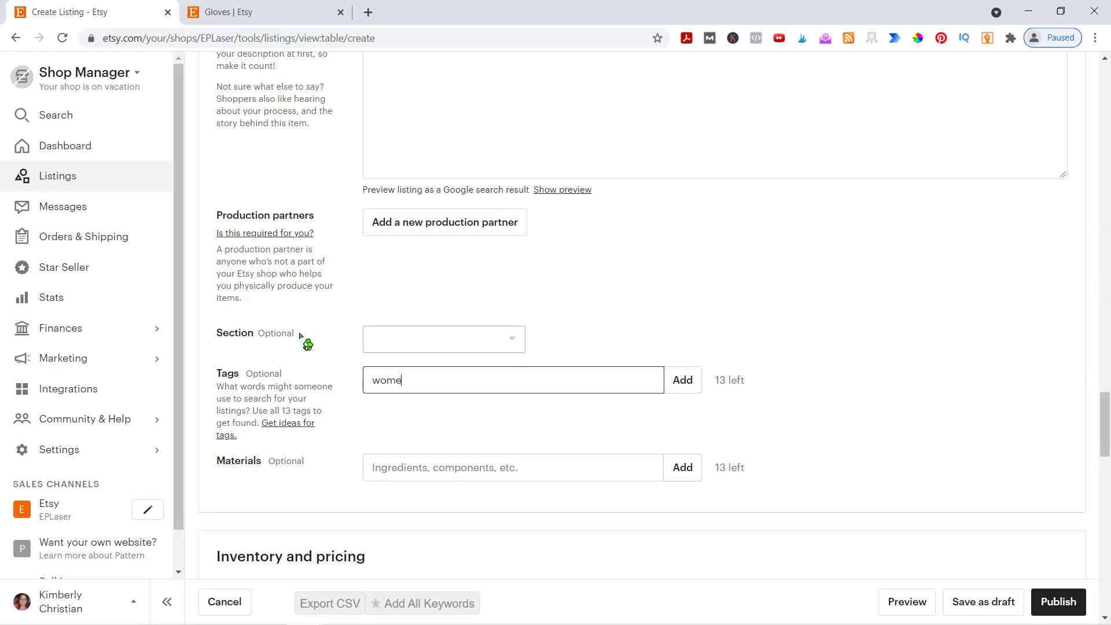
{"action": "type", "text": "n's leggings,men's"}
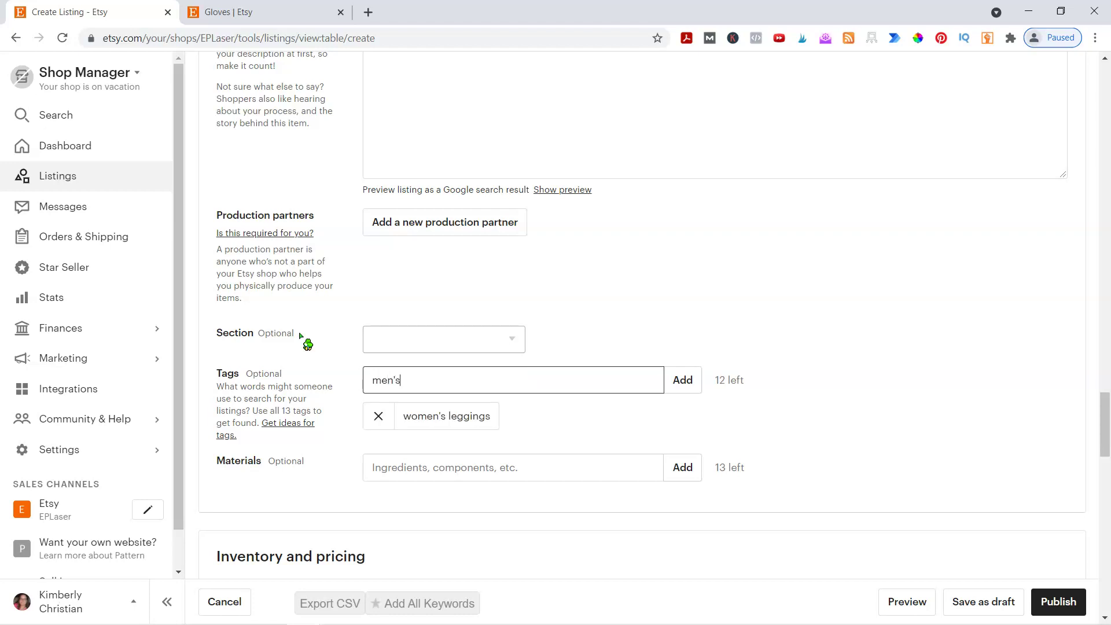
{"action": "type", "text": " leggins,"}
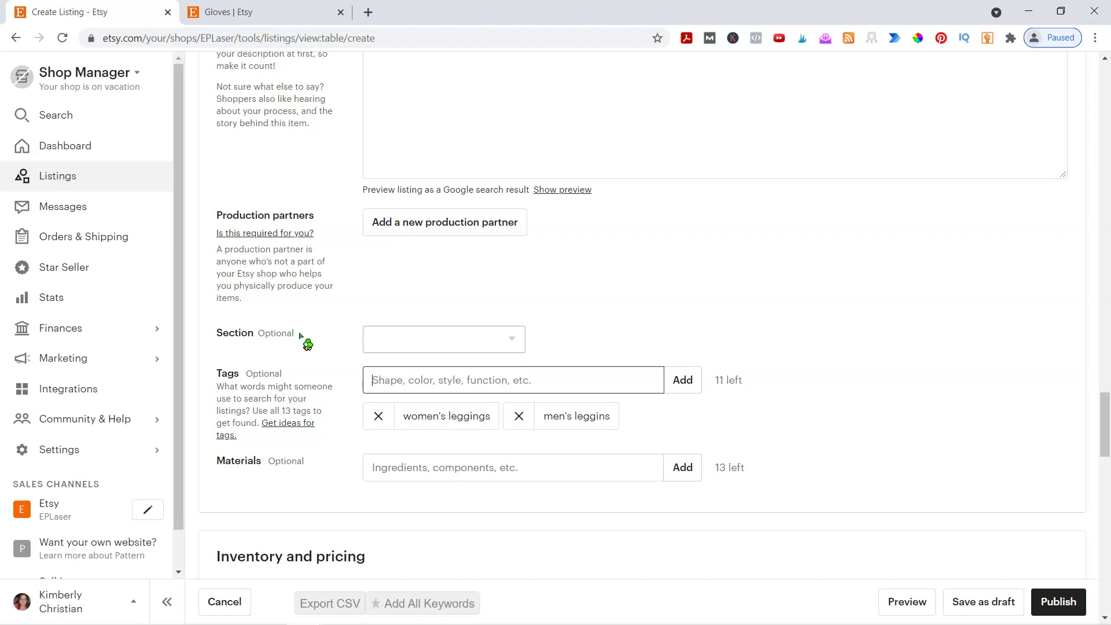
{"action": "type", "text": "children's legg"}
{"action": "key", "text": "BackSpace"}
{"action": "key", "text": "BackSpace"}
{"action": "key", "text": "BackSpace"}
{"action": "key", "text": "BackSpace"}
{"action": "type", "text": "leggings,"}
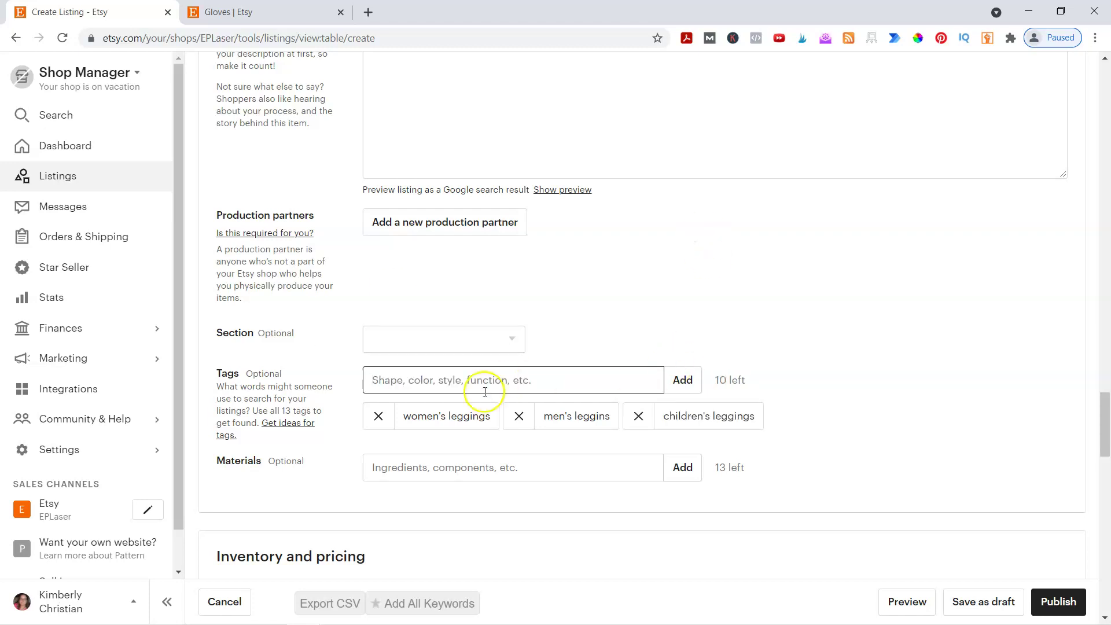
Remove all three leggings tags from the listing
{"action": "left_click", "coordinate": [378, 416]}
{"action": "left_click", "coordinate": [380, 416]}
{"action": "left_click", "coordinate": [378, 417]}
{"action": "left_click", "coordinate": [378, 376]}
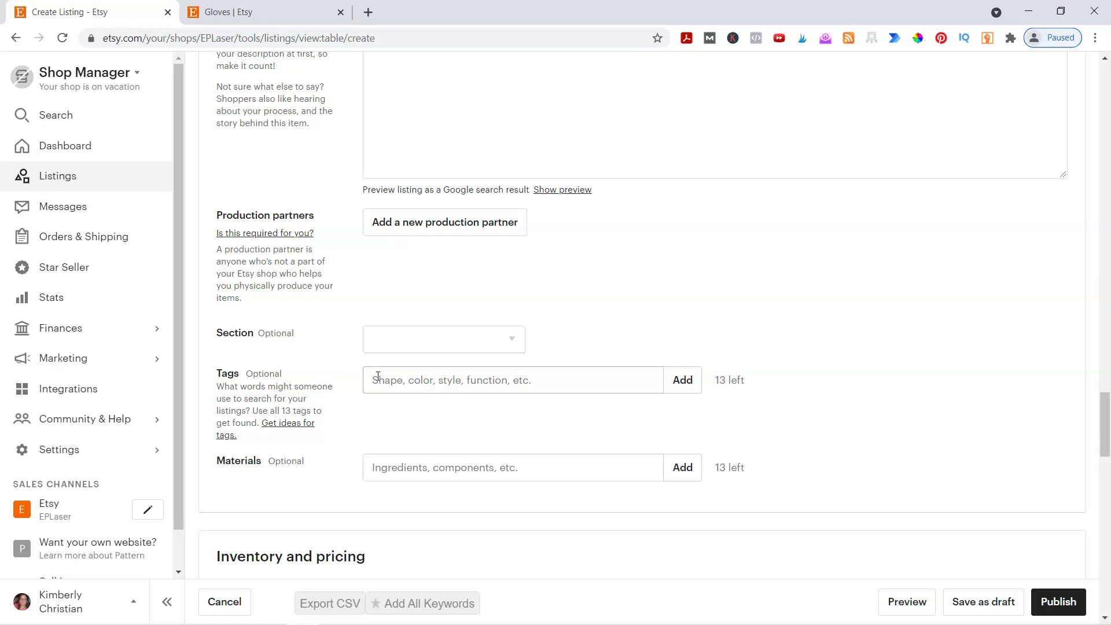
Look over the optional materials field and the start of the inventory and pricing section
{"action": "scroll", "coordinate": [378, 376], "scroll_direction": "down", "scroll_amount": 2}
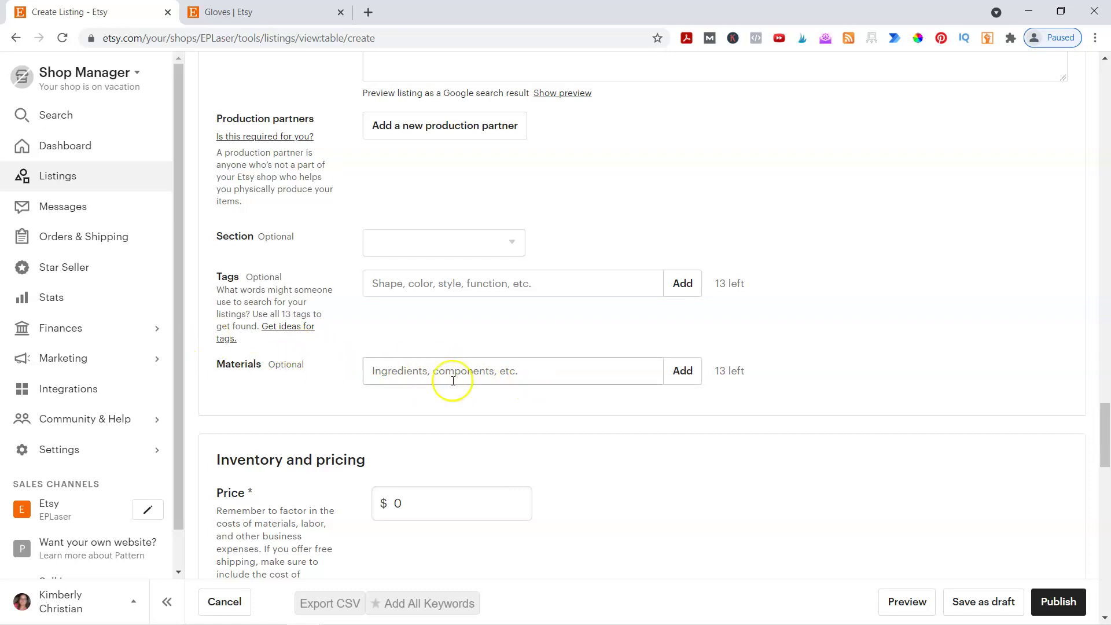
{"action": "scroll", "coordinate": [489, 393], "scroll_direction": "down", "scroll_amount": 1}
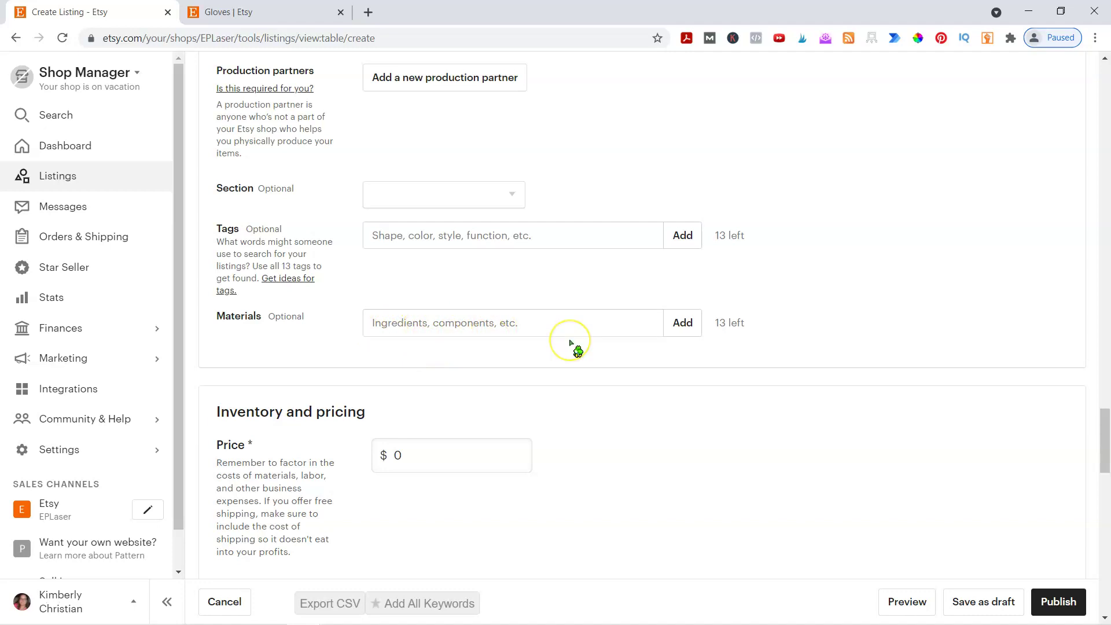
{"action": "scroll", "coordinate": [338, 362], "scroll_direction": "down", "scroll_amount": 3}
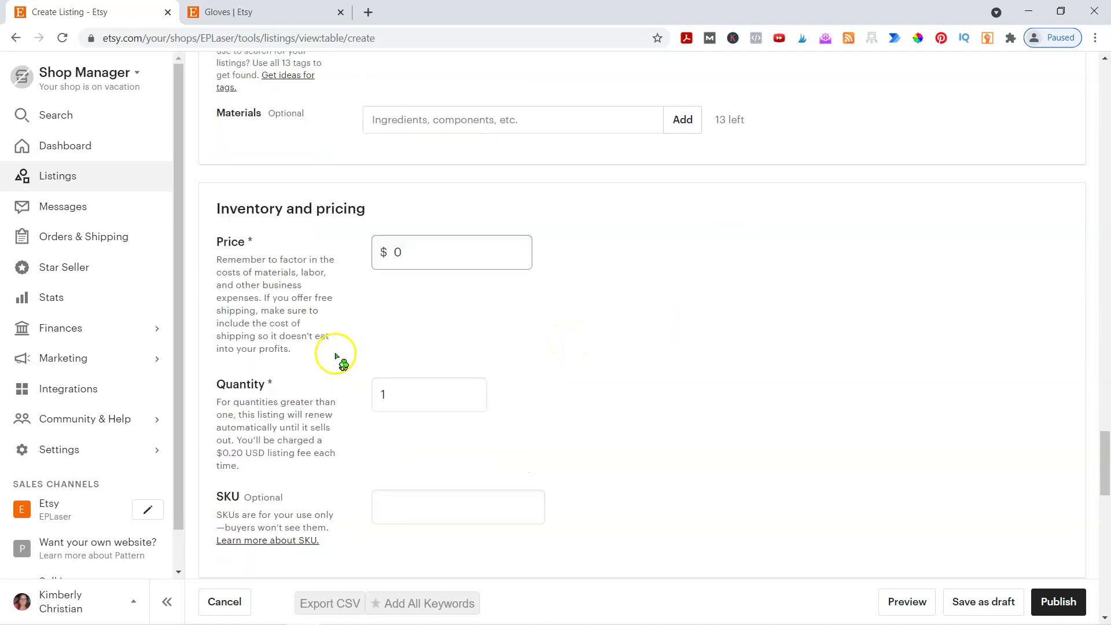
{"action": "scroll", "coordinate": [405, 162], "scroll_direction": "up", "scroll_amount": 2}
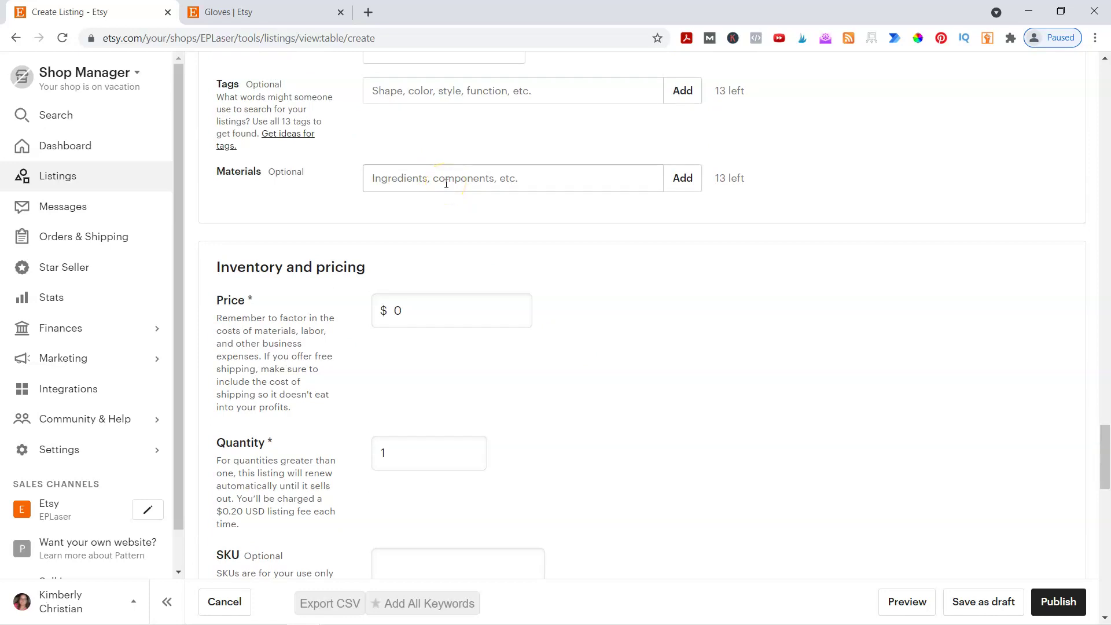
{"action": "scroll", "coordinate": [446, 183], "scroll_direction": "down", "scroll_amount": 2}
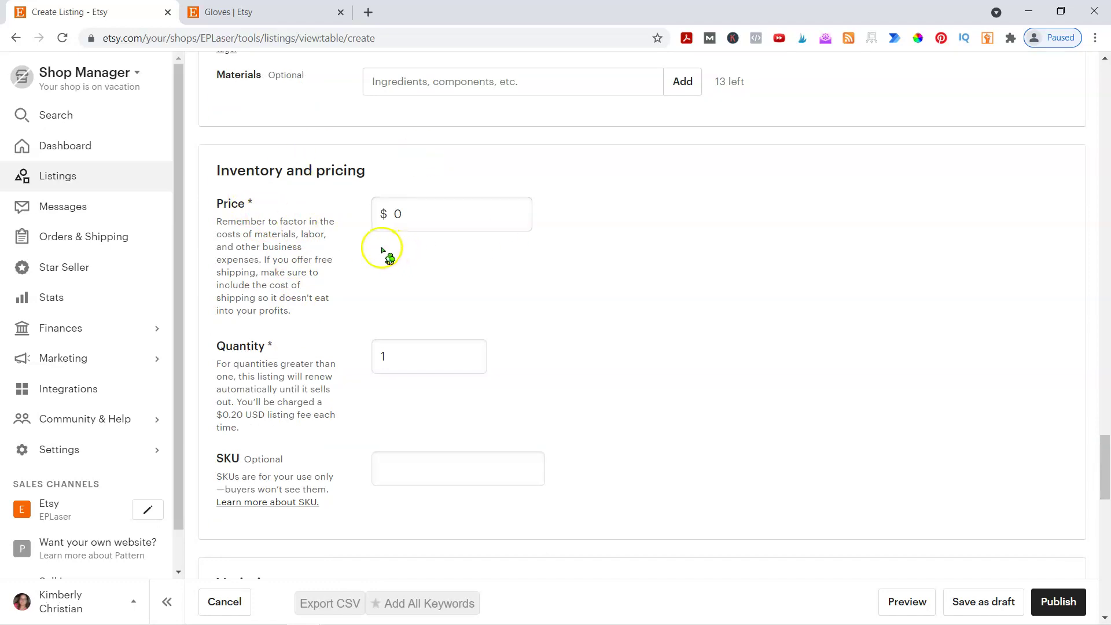
Look over the price, quantity and optional SKU fields and their guidance without entering values
{"action": "left_click", "coordinate": [427, 224]}
{"action": "scroll", "coordinate": [389, 325], "scroll_direction": "down", "scroll_amount": 2}
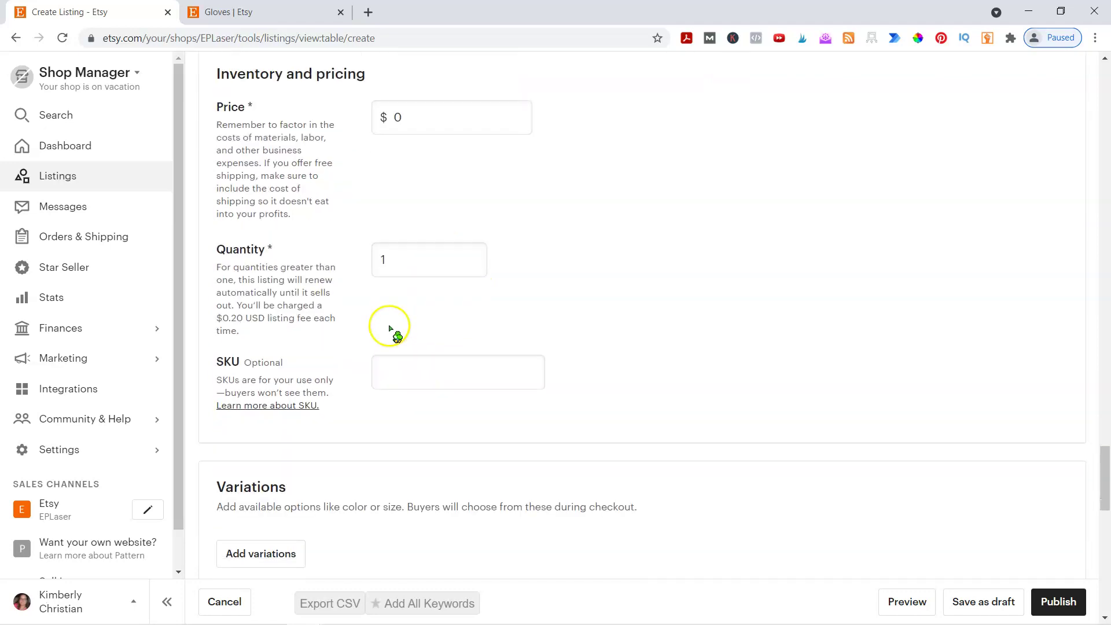
{"action": "left_click", "coordinate": [424, 251]}
{"action": "left_click", "coordinate": [398, 256]}
{"action": "scroll", "coordinate": [295, 348], "scroll_direction": "down", "scroll_amount": 1}
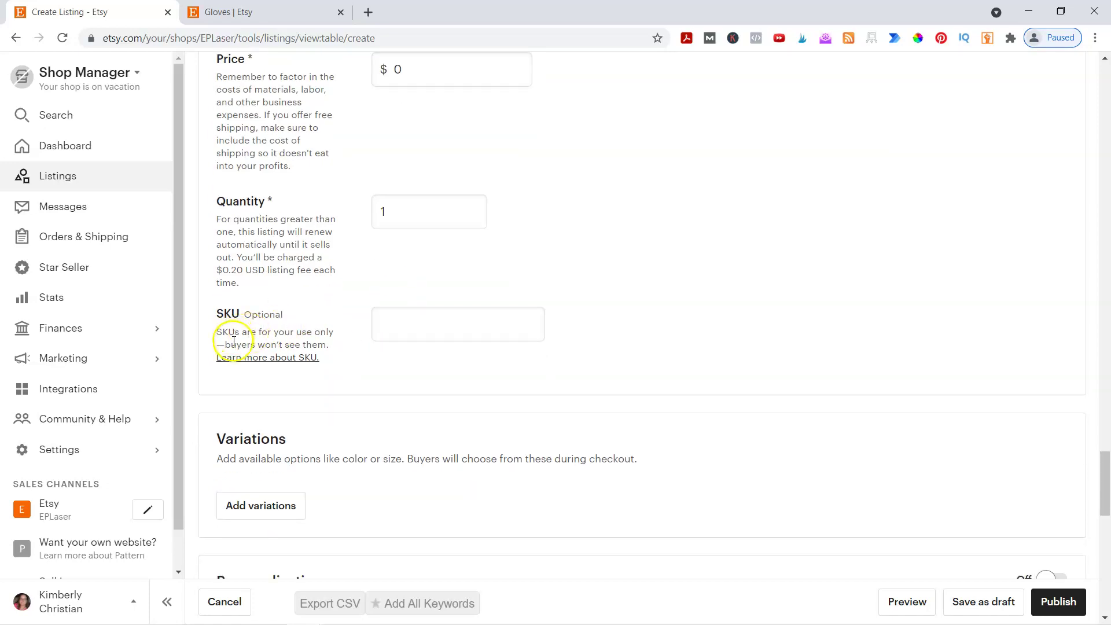
{"action": "left_click", "coordinate": [428, 335]}
Start adding variations and look through the available variation types, including the choice to create a new one
{"action": "scroll", "coordinate": [512, 358], "scroll_direction": "down", "scroll_amount": 3}
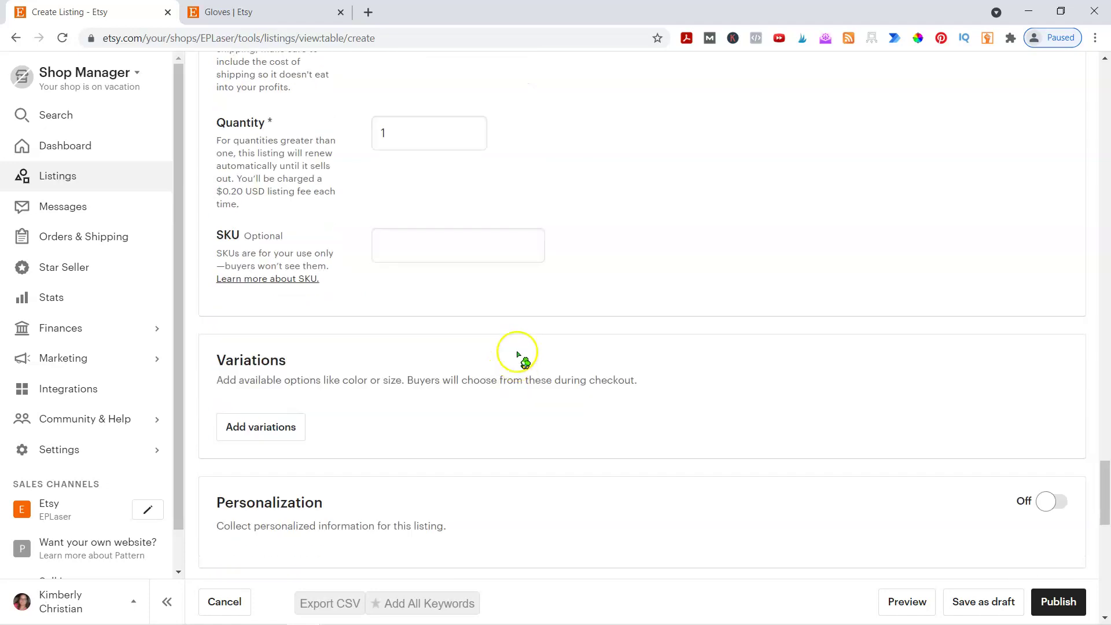
{"action": "scroll", "coordinate": [512, 310], "scroll_direction": "down", "scroll_amount": 2}
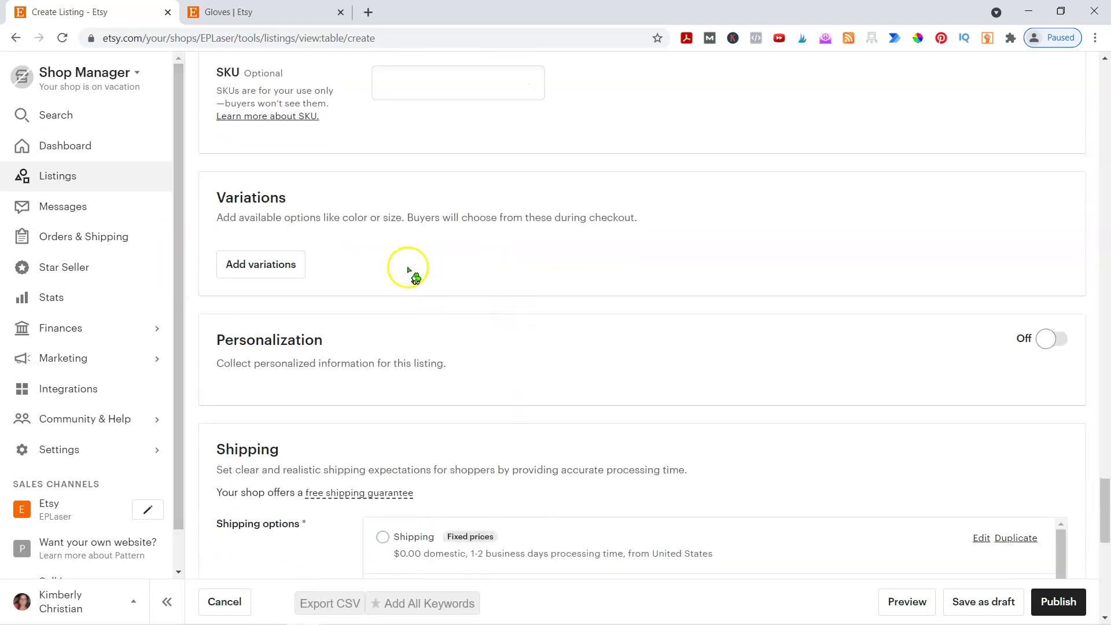
{"action": "left_click", "coordinate": [290, 263]}
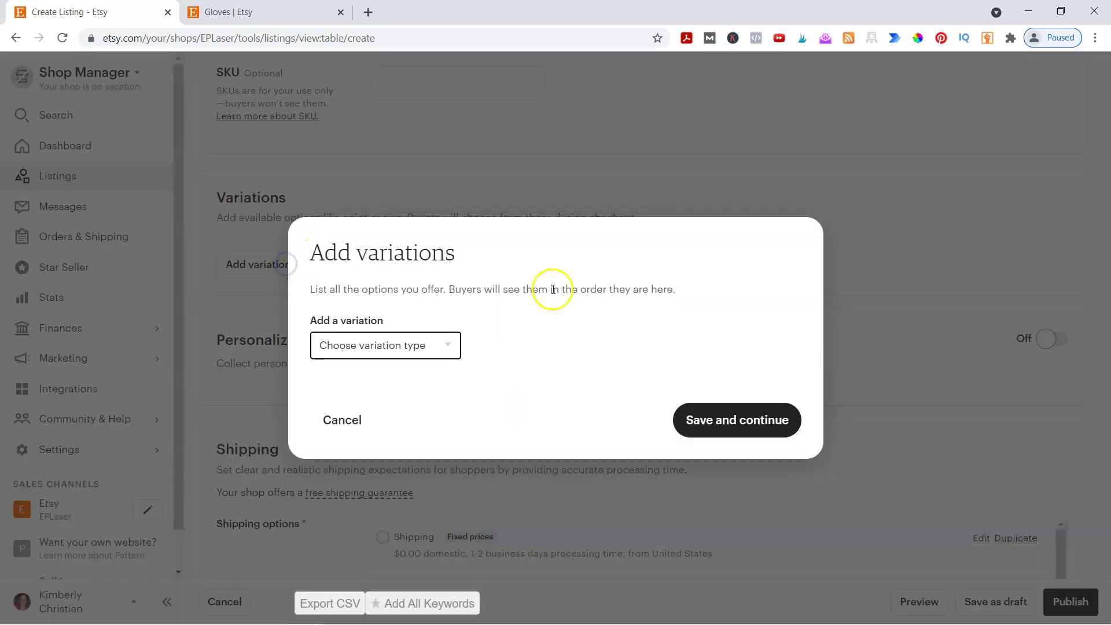
{"action": "left_click", "coordinate": [440, 346]}
{"action": "scroll", "coordinate": [429, 370], "scroll_direction": "down", "scroll_amount": 2}
{"action": "left_click", "coordinate": [509, 382]}
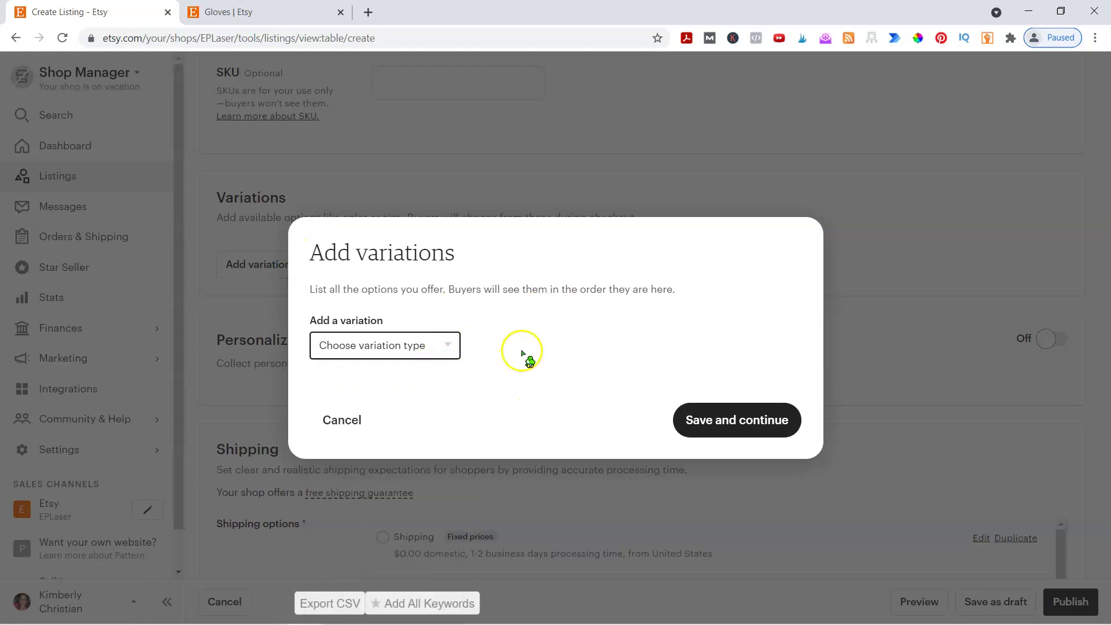
{"action": "left_click", "coordinate": [413, 349]}
{"action": "left_click", "coordinate": [564, 535]}
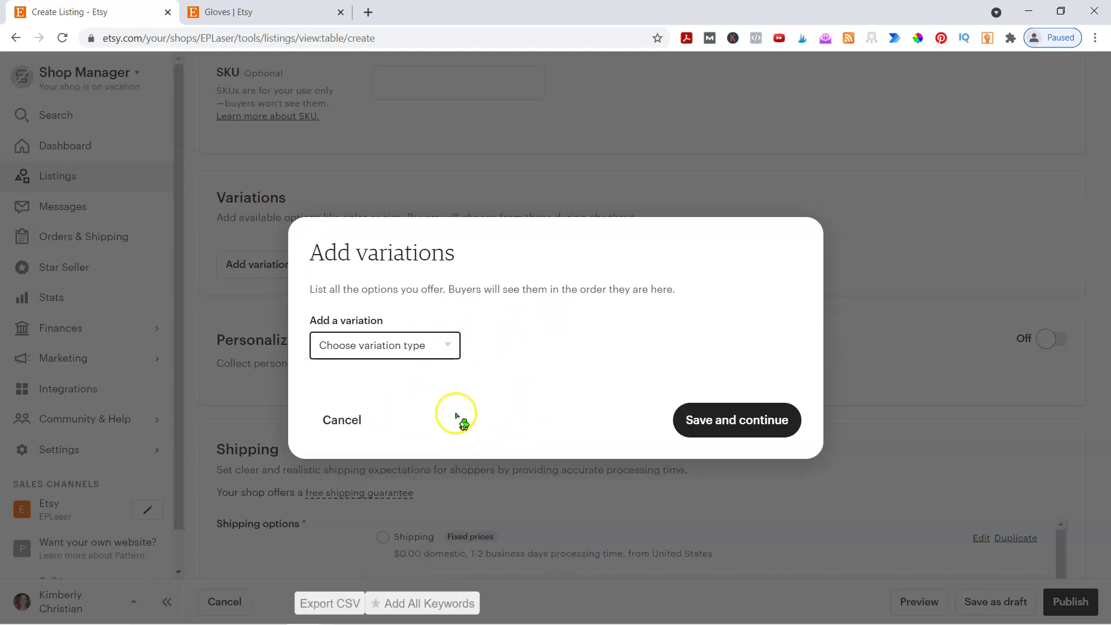
{"action": "left_click", "coordinate": [401, 346]}
{"action": "scroll", "coordinate": [409, 480], "scroll_direction": "down", "scroll_amount": 2}
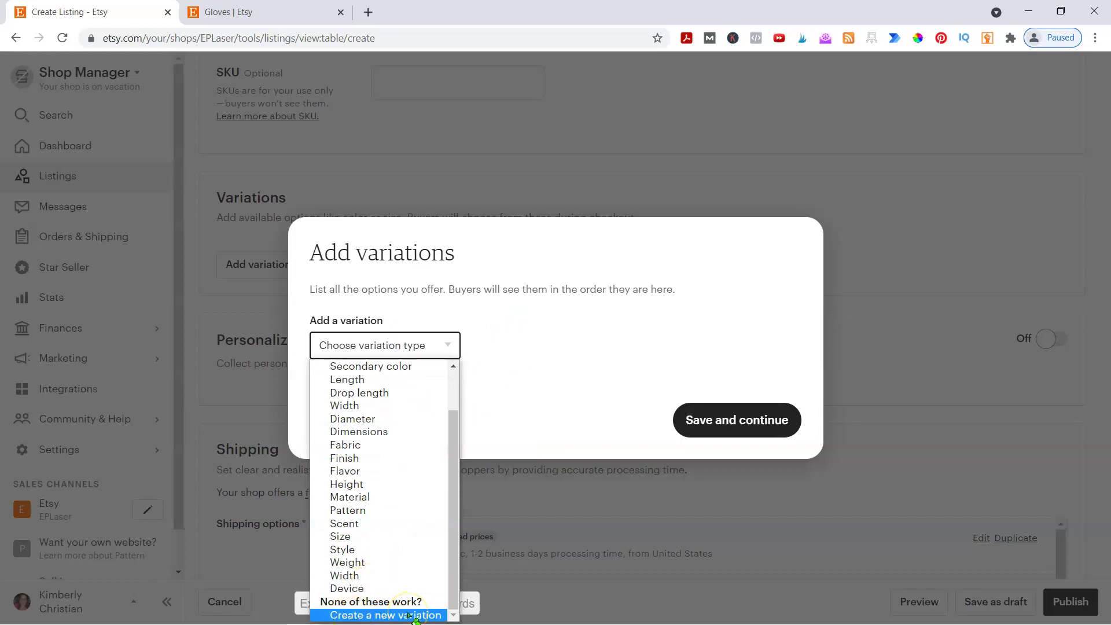
{"action": "scroll", "coordinate": [391, 501], "scroll_direction": "up", "scroll_amount": 2}
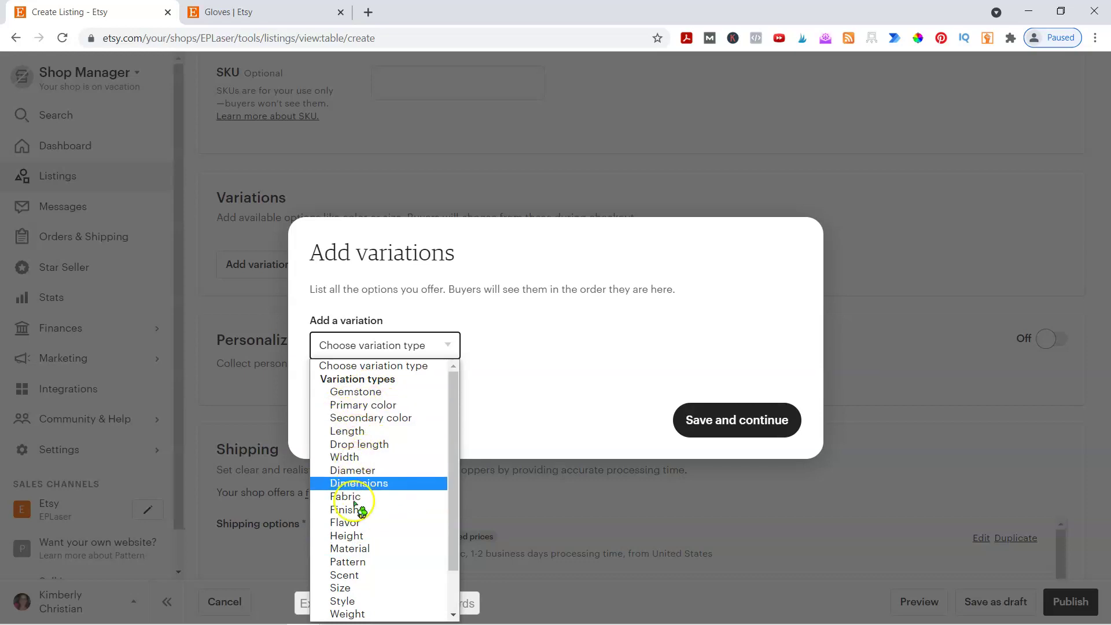
{"action": "scroll", "coordinate": [360, 599], "scroll_direction": "down", "scroll_amount": 1}
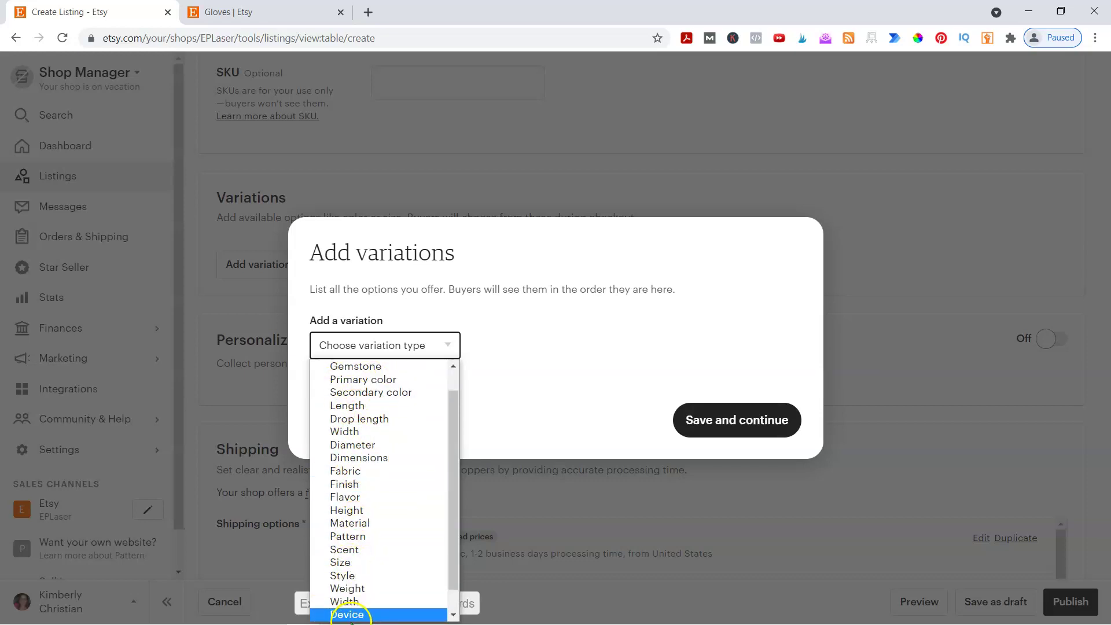
Try a Length variation with prices varying for each length, and cancel out of adding variations
{"action": "left_click", "coordinate": [374, 406]}
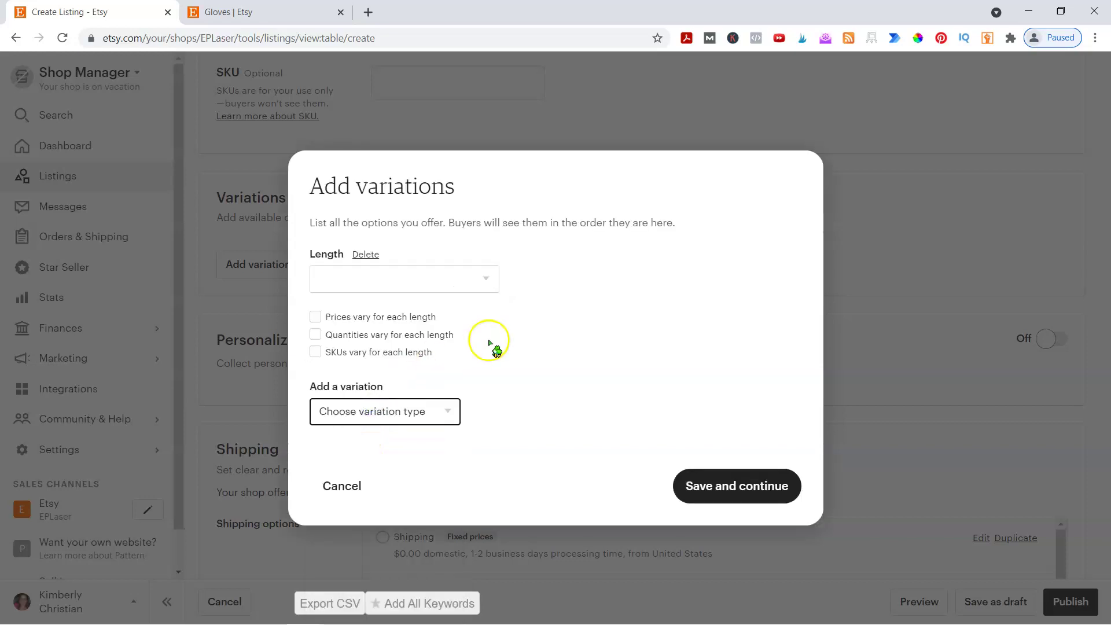
{"action": "left_click", "coordinate": [414, 288]}
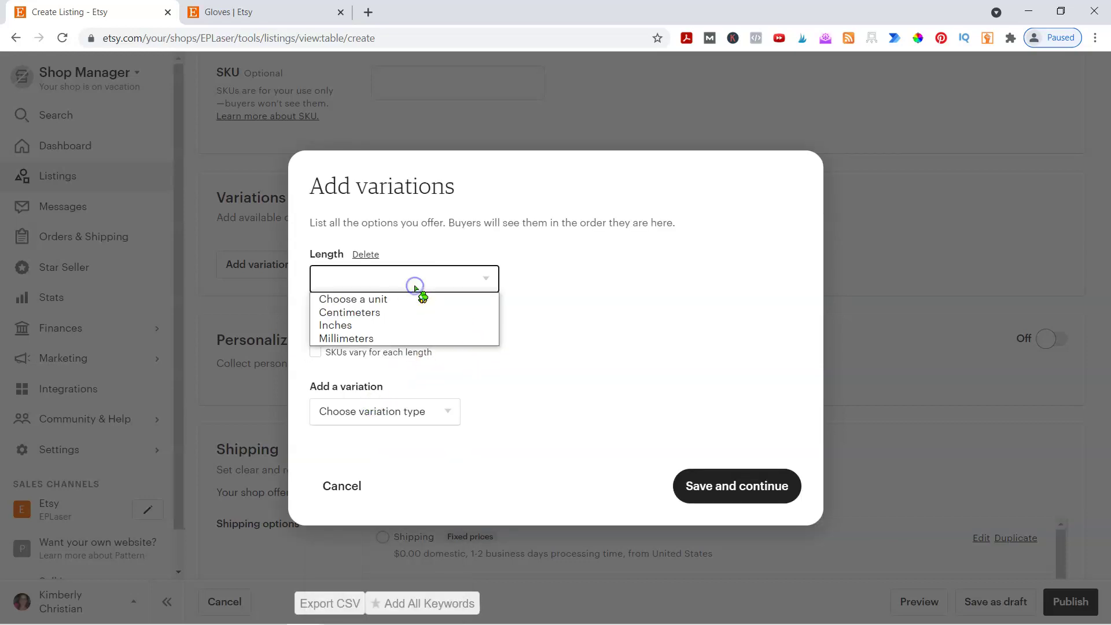
{"action": "left_click", "coordinate": [382, 301]}
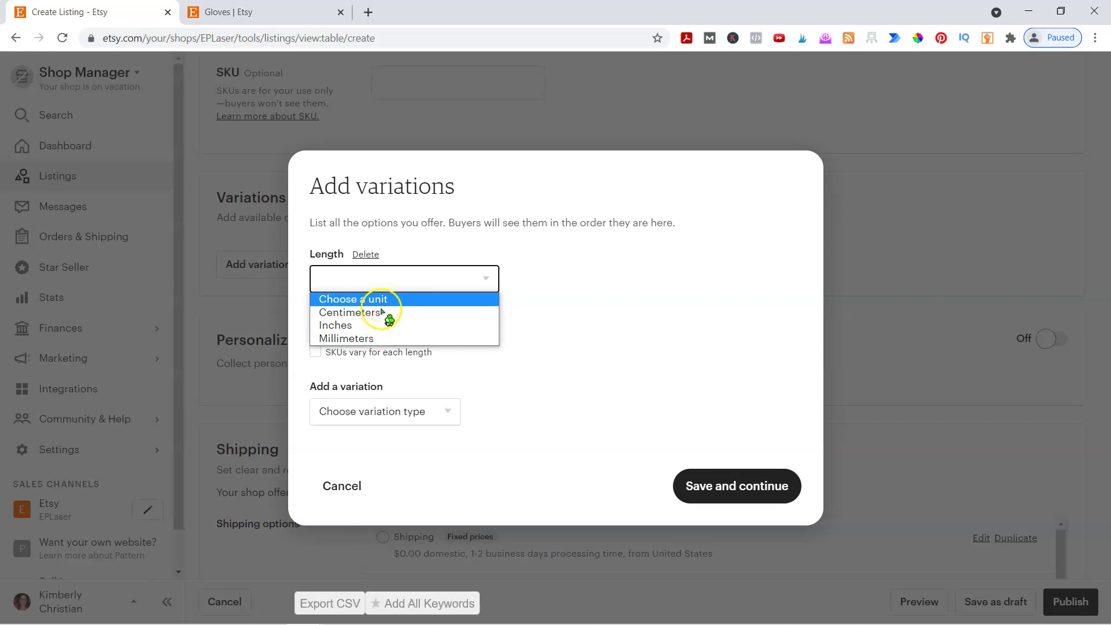
{"action": "left_click", "coordinate": [379, 300]}
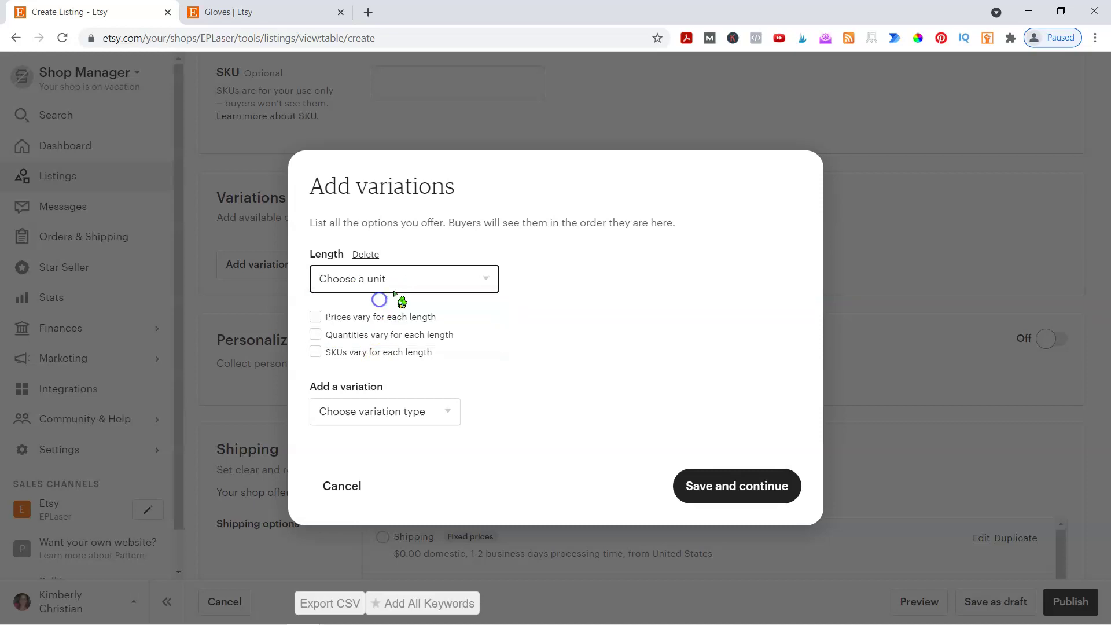
{"action": "left_click", "coordinate": [313, 317]}
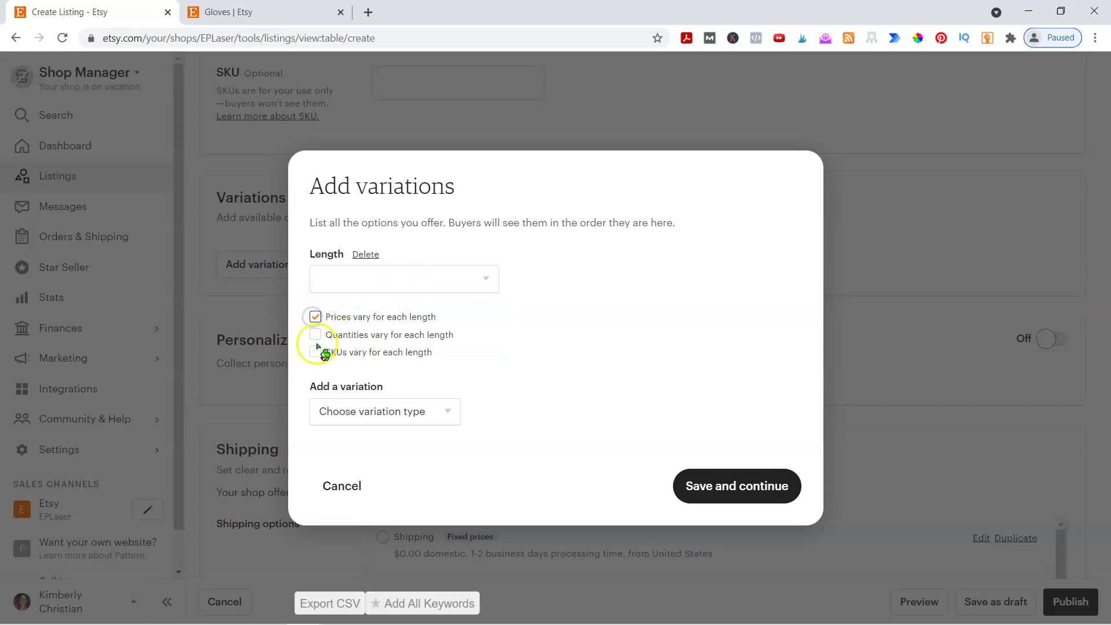
{"action": "left_click", "coordinate": [345, 486]}
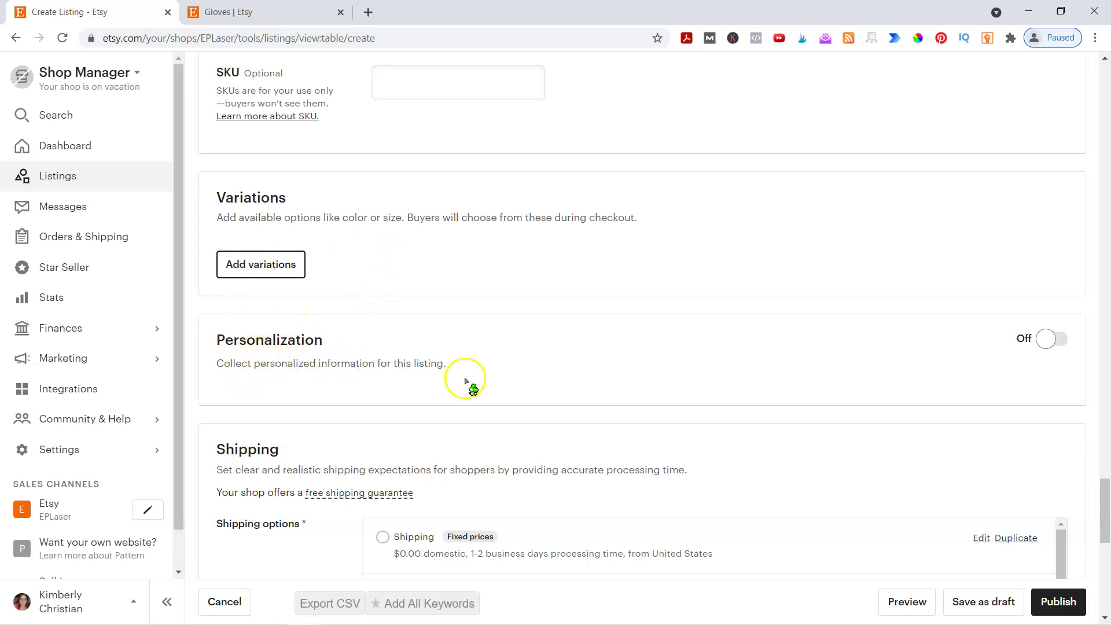
Turn on personalization to look over its buyer instructions, optional setting and character limit, and turn it off again
{"action": "left_click", "coordinate": [1057, 345]}
{"action": "scroll", "coordinate": [491, 393], "scroll_direction": "down", "scroll_amount": 3}
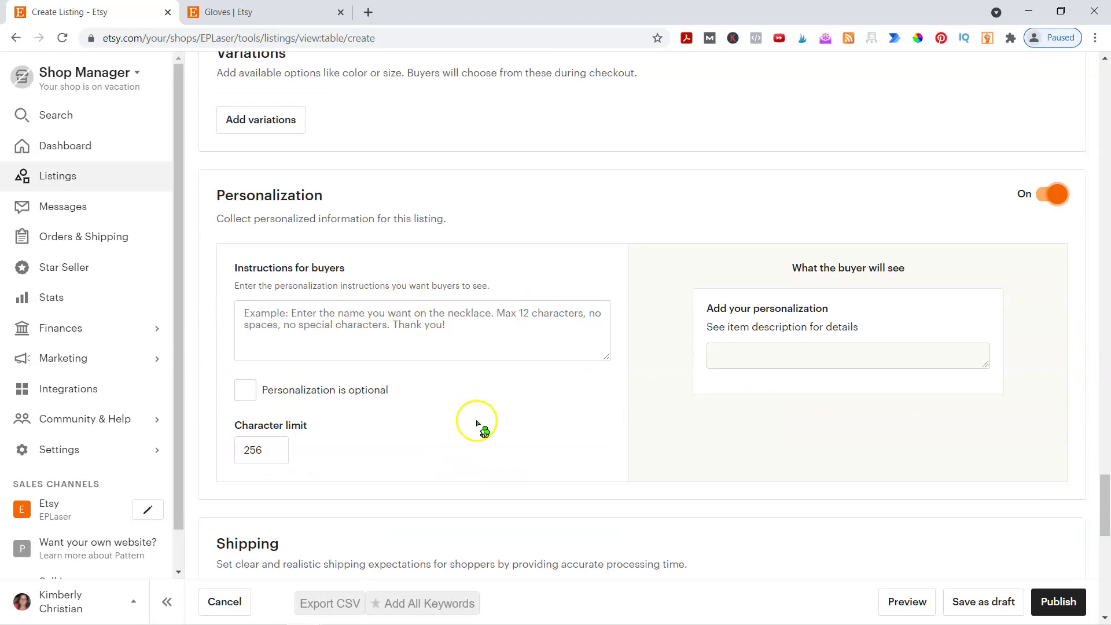
{"action": "left_click", "coordinate": [1053, 195]}
Look over the Shipping section and the details of the shop's free shipping guarantee
{"action": "scroll", "coordinate": [578, 226], "scroll_direction": "down", "scroll_amount": 1}
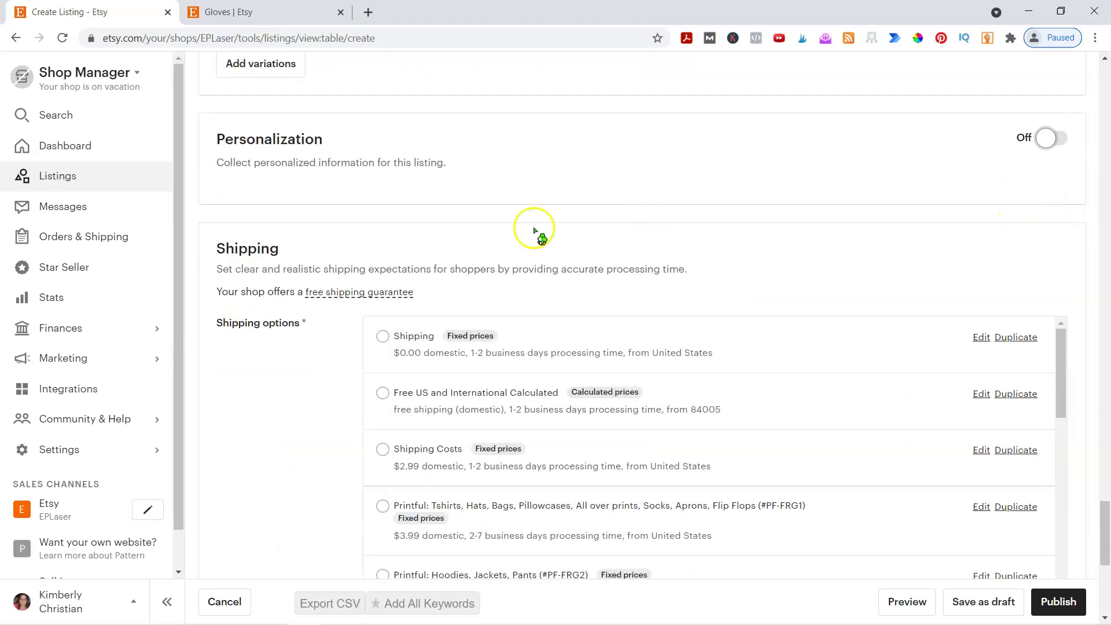
{"action": "scroll", "coordinate": [305, 322], "scroll_direction": "down", "scroll_amount": 3}
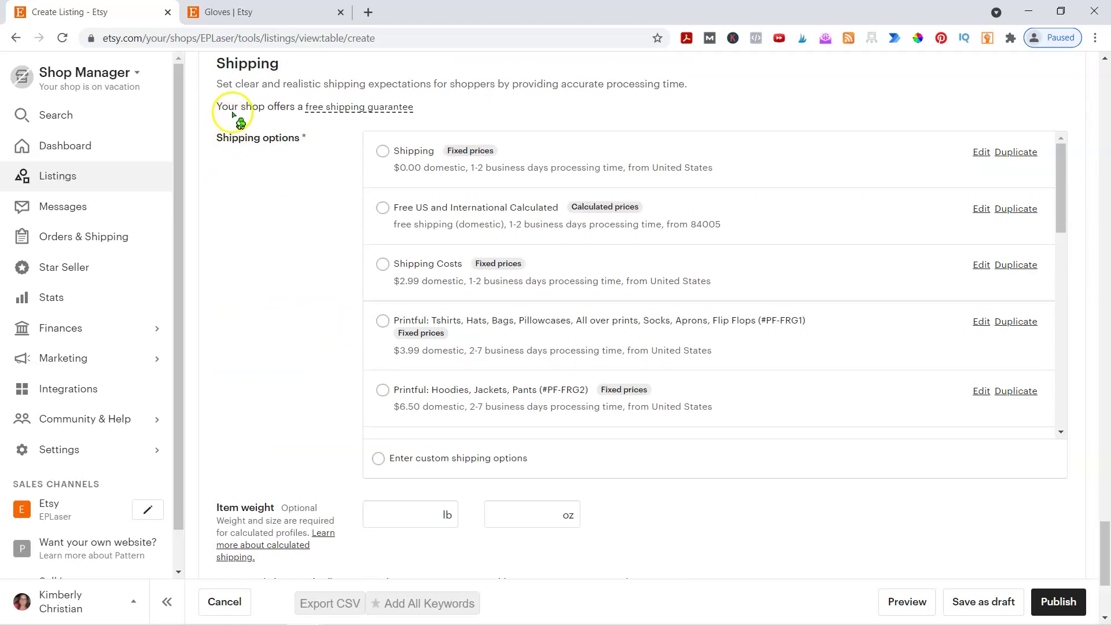
{"action": "right_click", "coordinate": [359, 110]}
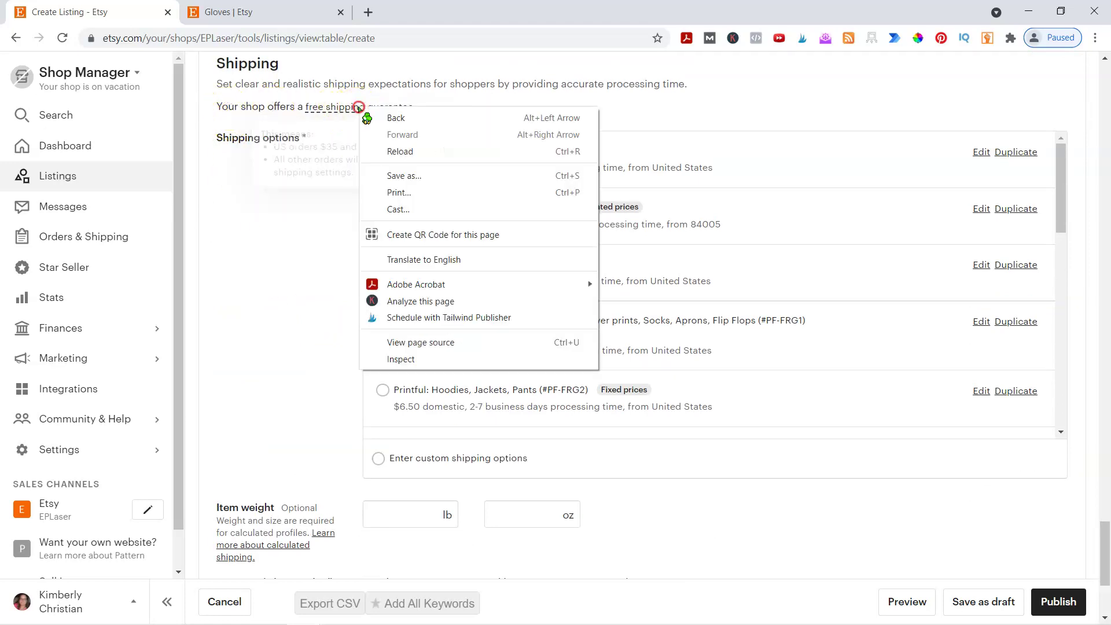
{"action": "left_click", "coordinate": [322, 112]}
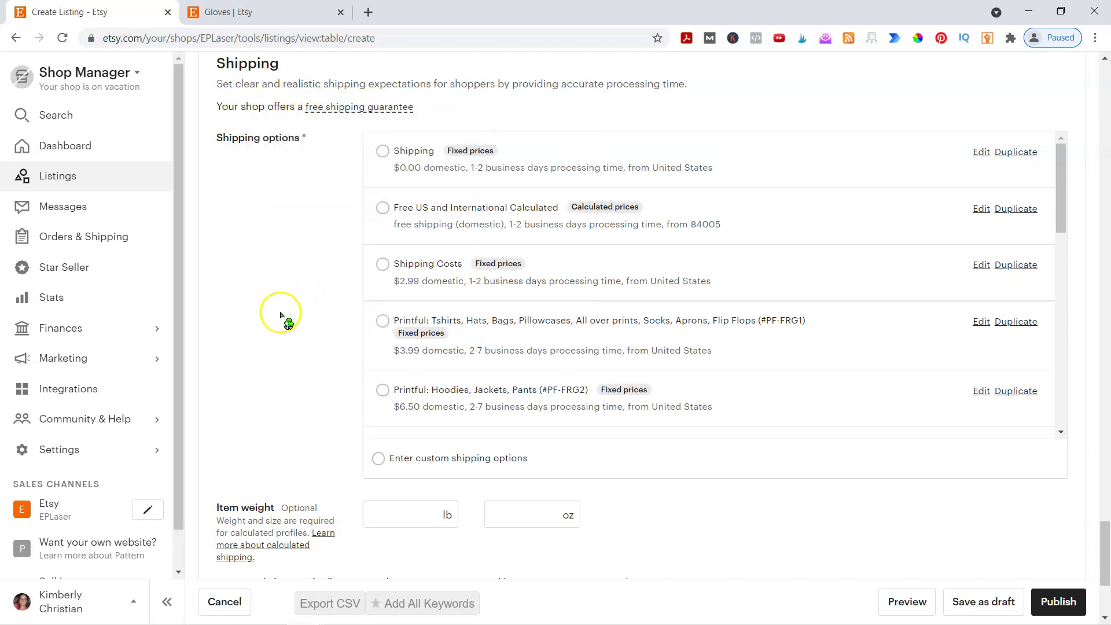
{"action": "scroll", "coordinate": [281, 314], "scroll_direction": "up", "scroll_amount": 1}
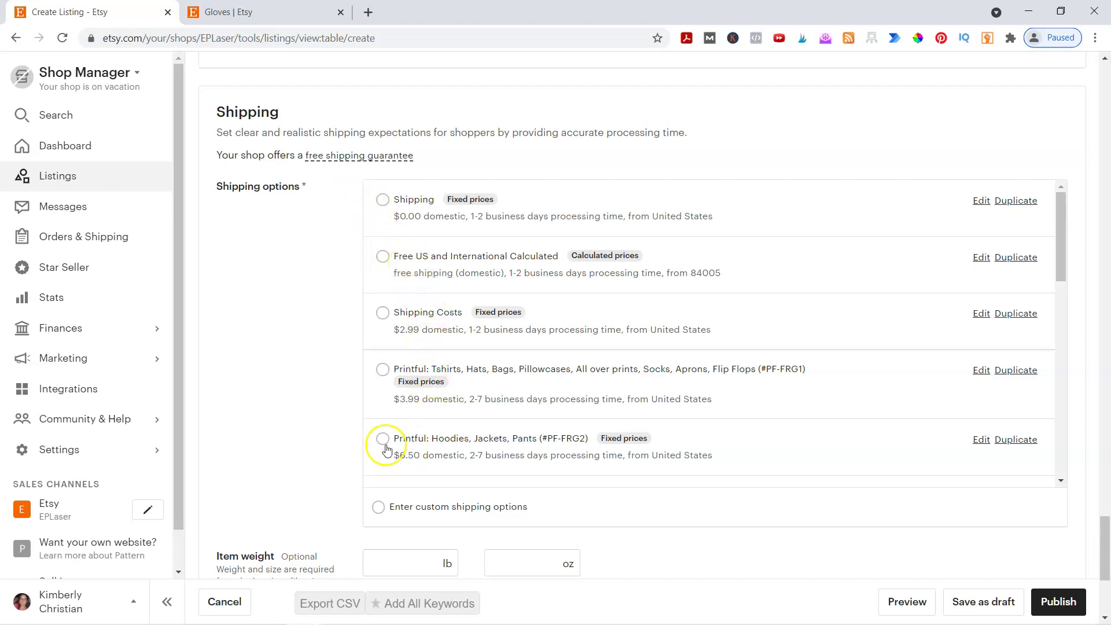
Look through the saved shipping profiles, comparing the fixed-price, calculated and Printful options
{"action": "scroll", "coordinate": [329, 427], "scroll_direction": "down", "scroll_amount": 3}
{"action": "scroll", "coordinate": [327, 427], "scroll_direction": "down", "scroll_amount": 2}
{"action": "scroll", "coordinate": [321, 405], "scroll_direction": "up", "scroll_amount": 3}
{"action": "scroll", "coordinate": [319, 405], "scroll_direction": "up", "scroll_amount": 3}
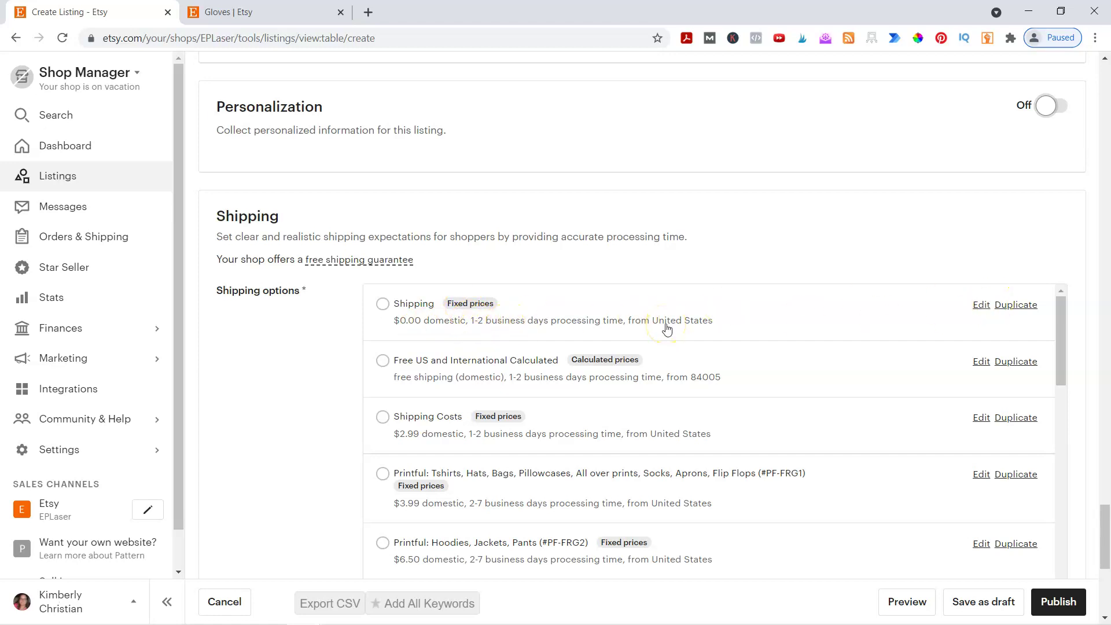
{"action": "left_click", "coordinate": [534, 347]}
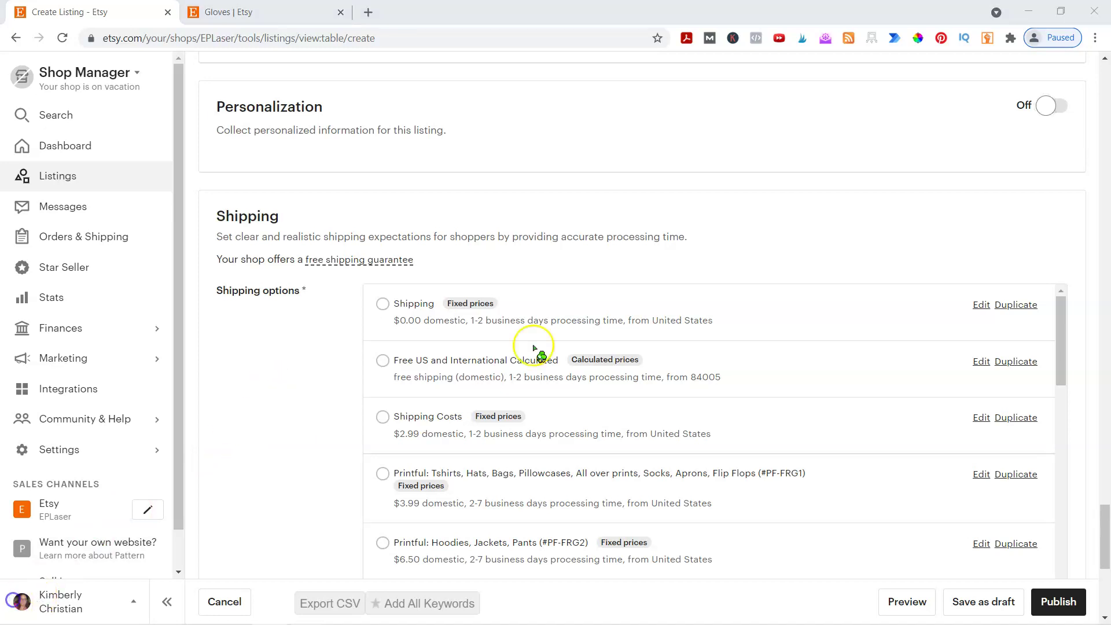
{"action": "scroll", "coordinate": [384, 359], "scroll_direction": "down", "scroll_amount": 2}
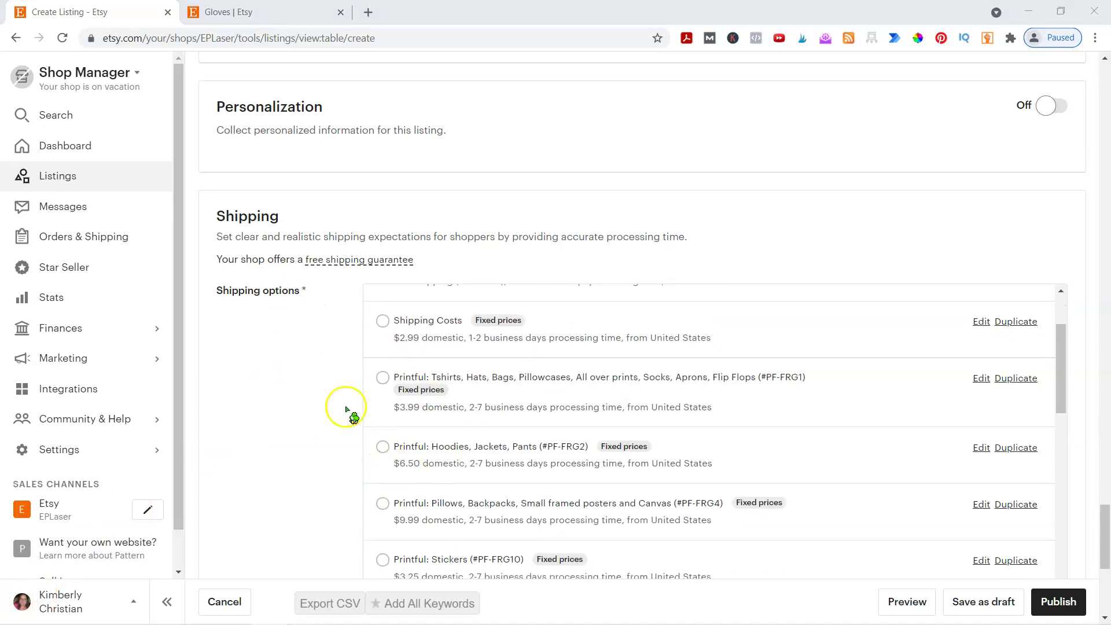
{"action": "scroll", "coordinate": [422, 446], "scroll_direction": "down", "scroll_amount": 2}
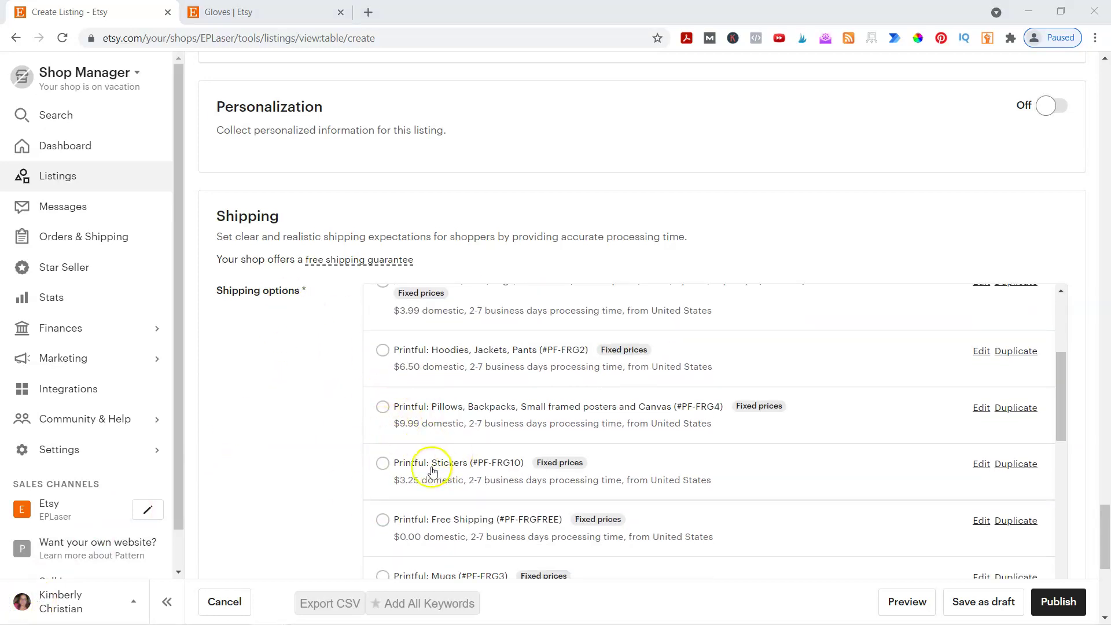
{"action": "scroll", "coordinate": [433, 470], "scroll_direction": "down", "scroll_amount": 3}
{"action": "scroll", "coordinate": [567, 515], "scroll_direction": "up", "scroll_amount": 6}
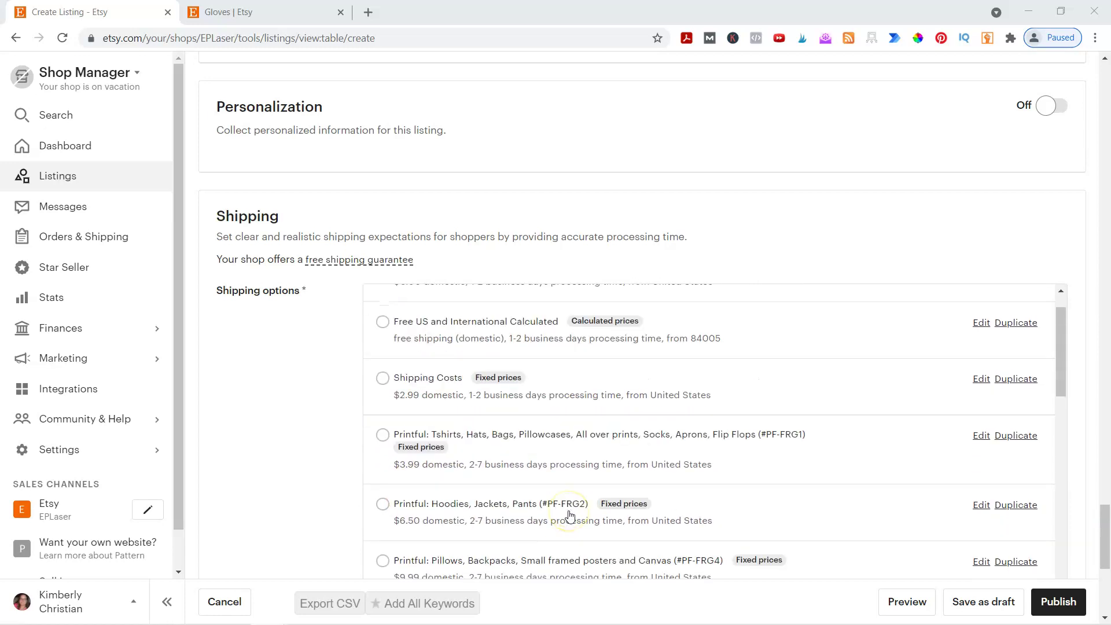
{"action": "scroll", "coordinate": [570, 515], "scroll_direction": "up", "scroll_amount": 1}
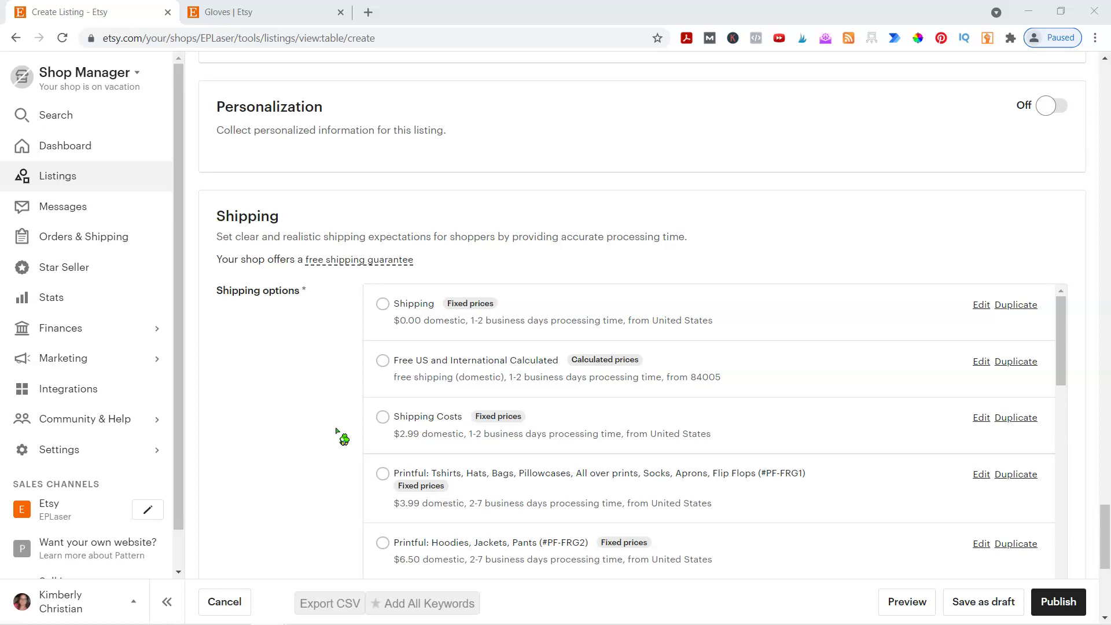
{"action": "left_click", "coordinate": [416, 441]}
Open the Free US and International Calculated profile, review its origin, processing time, destinations, services and handling fee, and cancel without saving
{"action": "left_click", "coordinate": [976, 358]}
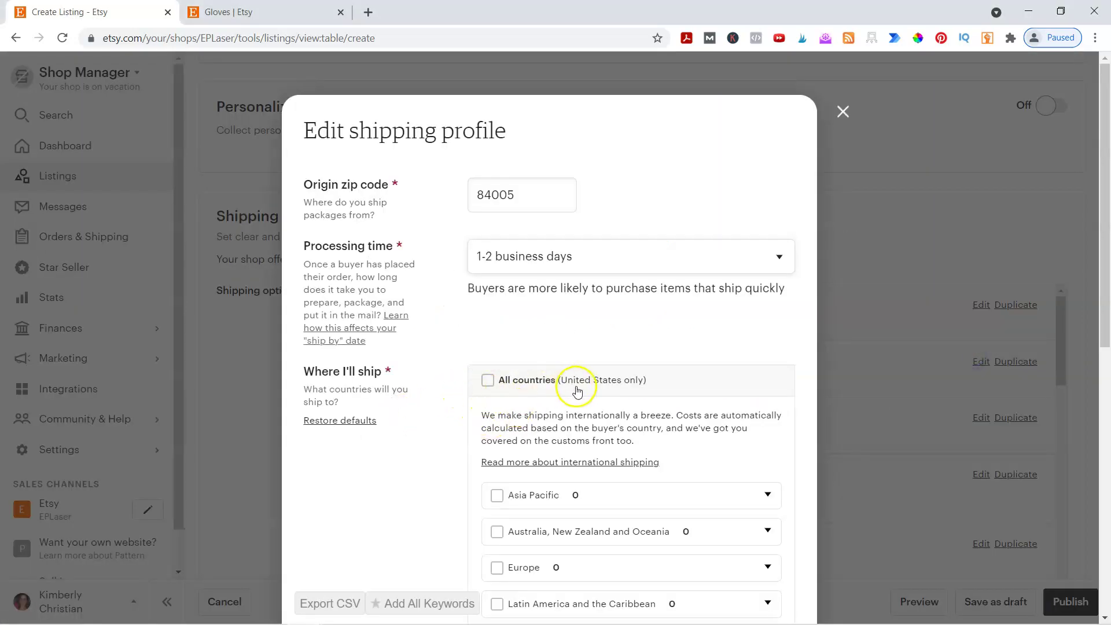
{"action": "scroll", "coordinate": [613, 399], "scroll_direction": "down", "scroll_amount": 2}
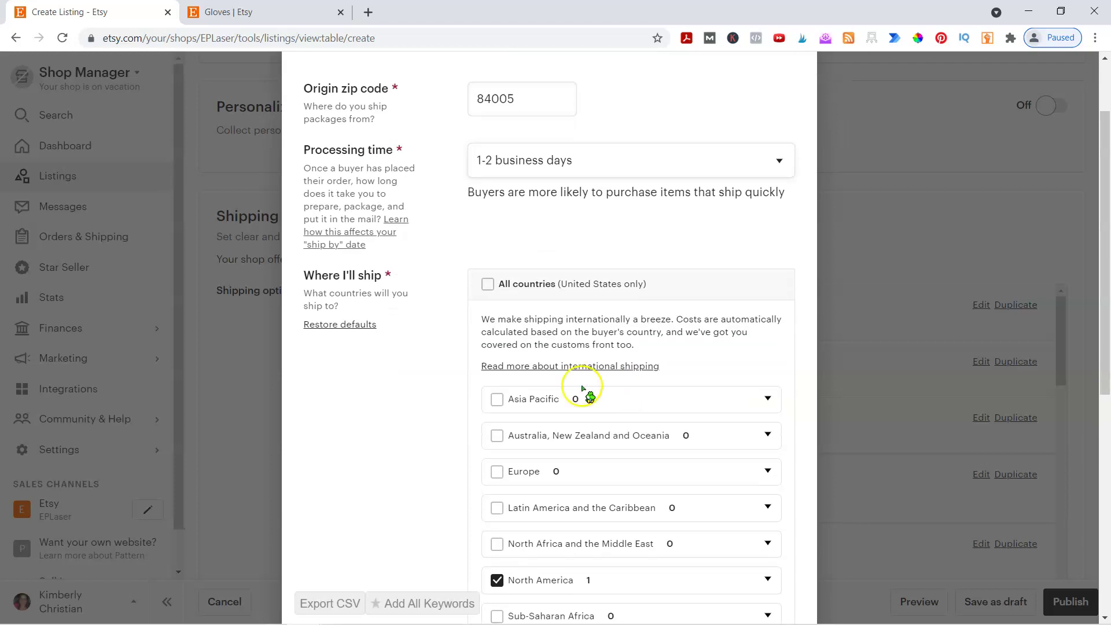
{"action": "scroll", "coordinate": [549, 232], "scroll_direction": "down", "scroll_amount": 3}
{"action": "scroll", "coordinate": [579, 174], "scroll_direction": "up", "scroll_amount": 3}
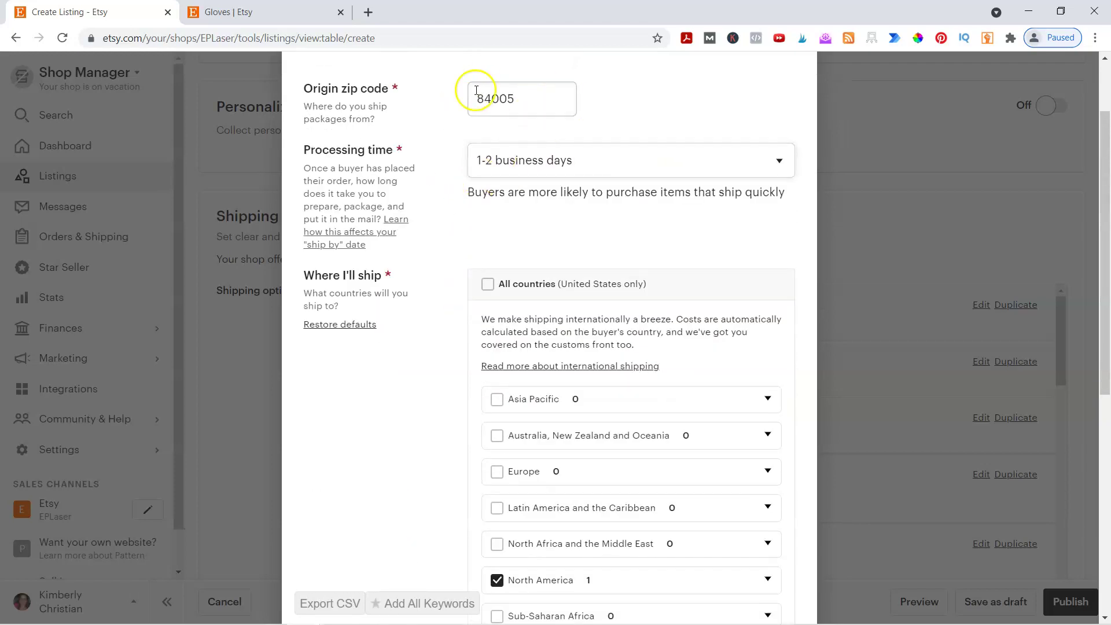
{"action": "scroll", "coordinate": [458, 249], "scroll_direction": "up", "scroll_amount": 2}
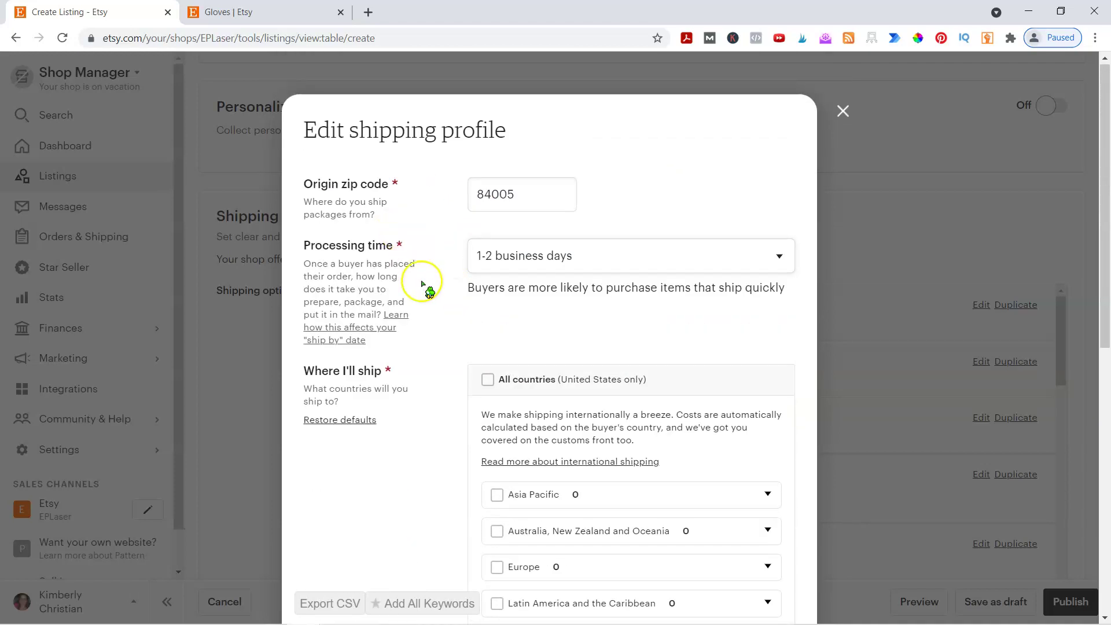
{"action": "scroll", "coordinate": [428, 290], "scroll_direction": "down", "scroll_amount": 9}
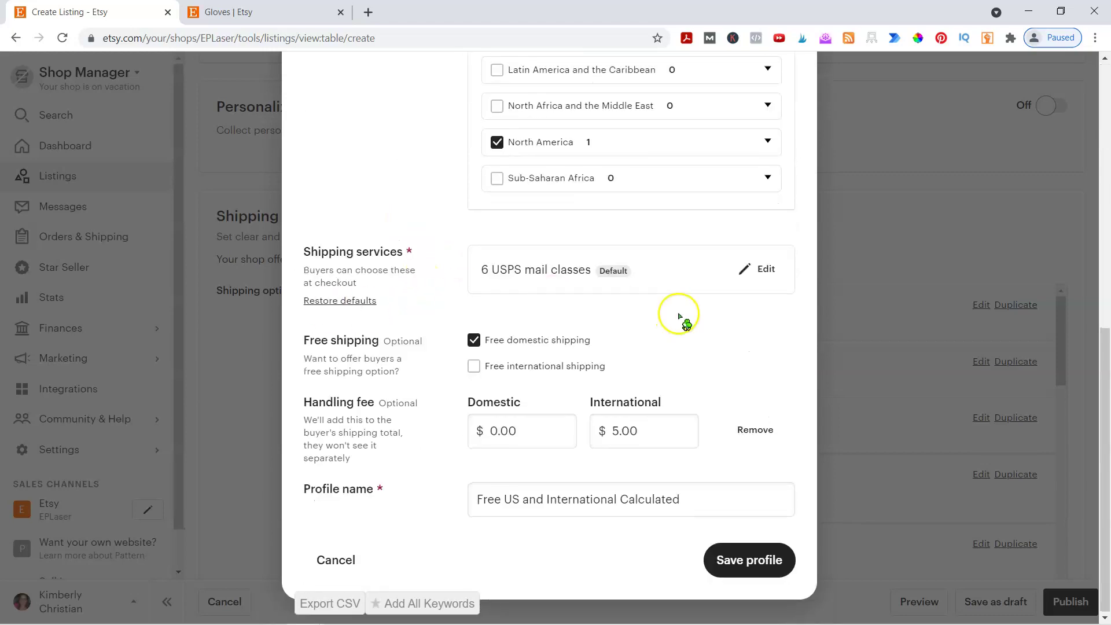
{"action": "left_click", "coordinate": [335, 563]}
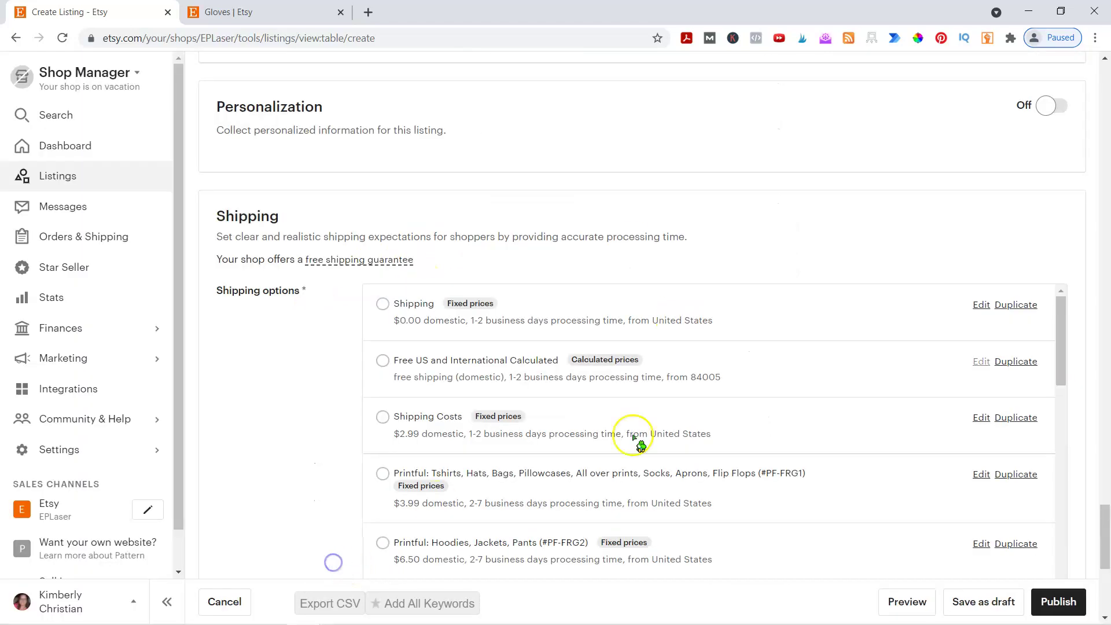
Choose custom shipping options for the listing and set the shipping prices to be entered manually as fixed prices
{"action": "scroll", "coordinate": [342, 357], "scroll_direction": "down", "scroll_amount": 3}
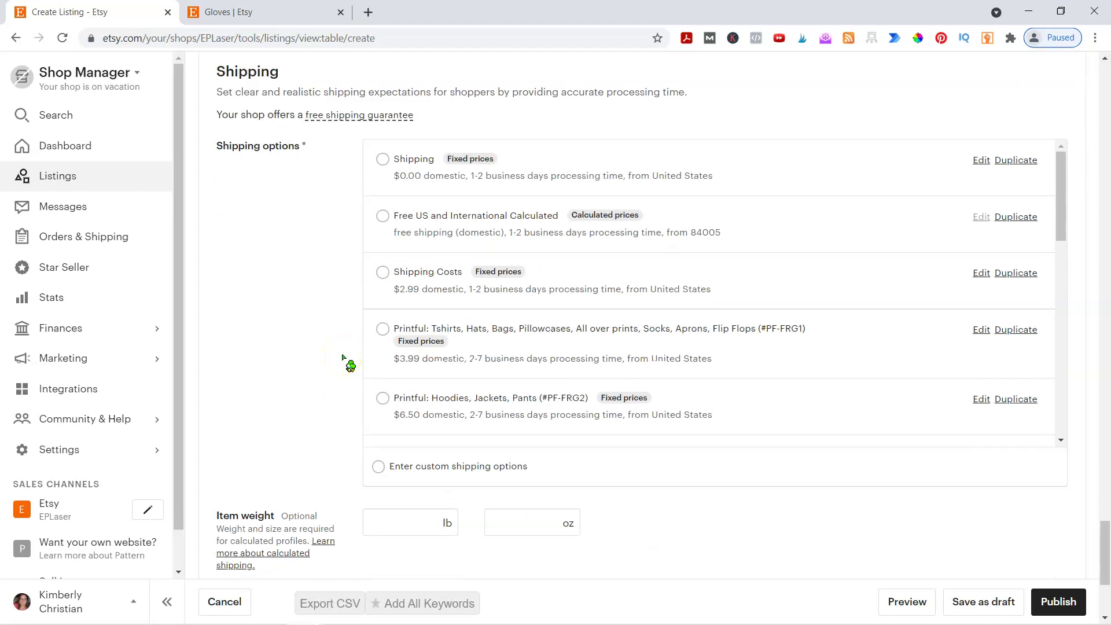
{"action": "scroll", "coordinate": [342, 357], "scroll_direction": "down", "scroll_amount": 4}
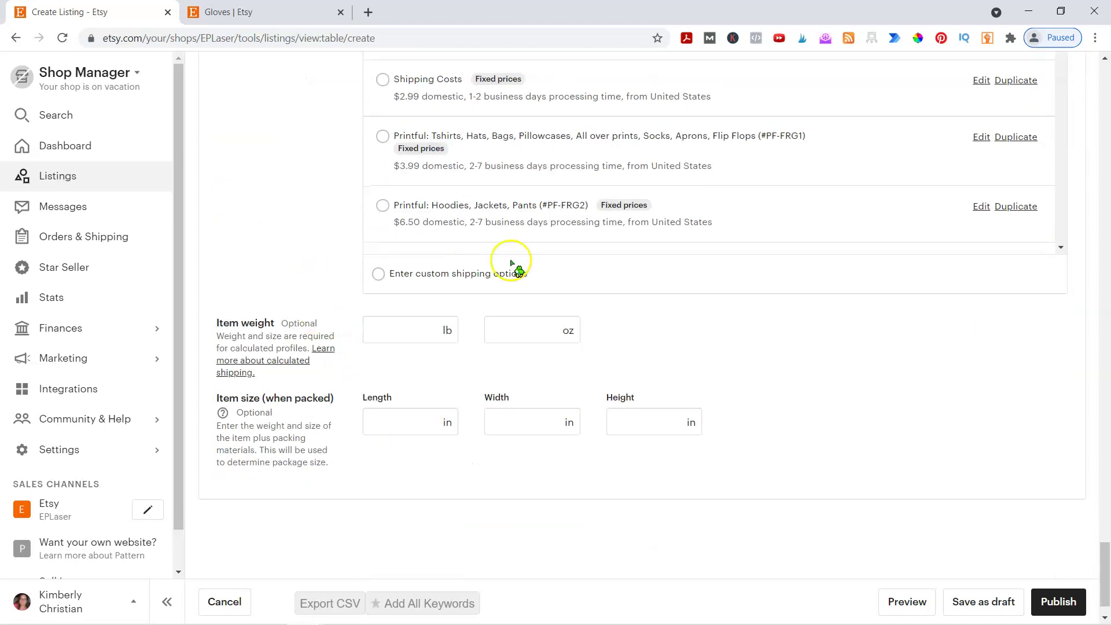
{"action": "left_click", "coordinate": [379, 275]}
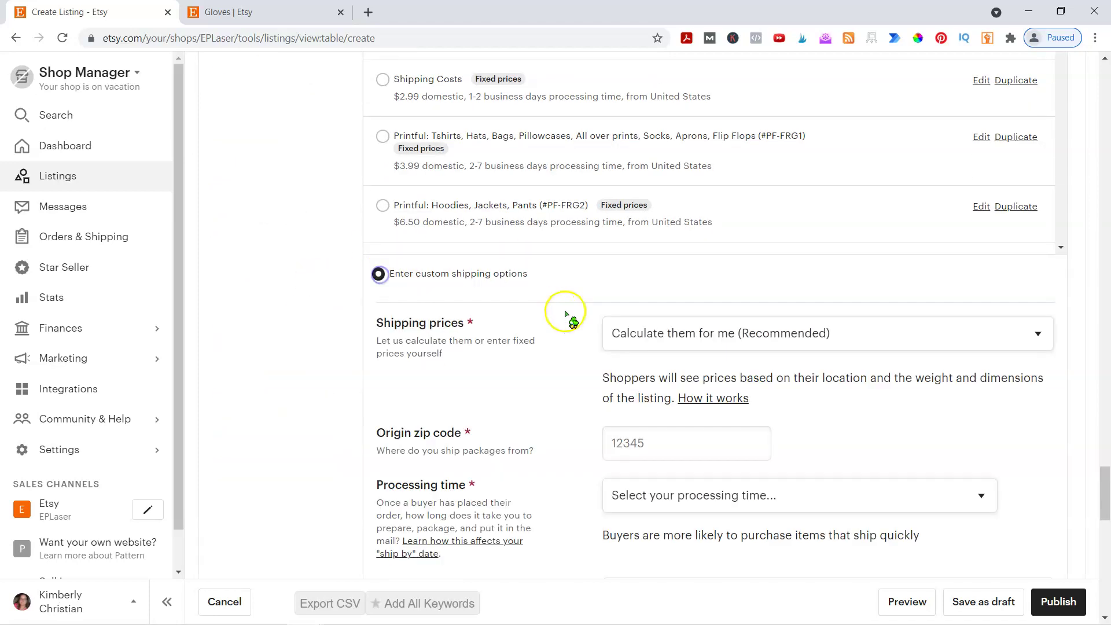
{"action": "scroll", "coordinate": [868, 257], "scroll_direction": "down", "scroll_amount": 2}
{"action": "left_click", "coordinate": [869, 250]}
{"action": "left_click", "coordinate": [657, 277]}
Examine the fixed-price shipping fields, from origin and processing time to locations and upgrades, and compare them with the saved profiles
{"action": "scroll", "coordinate": [305, 354], "scroll_direction": "down", "scroll_amount": 8}
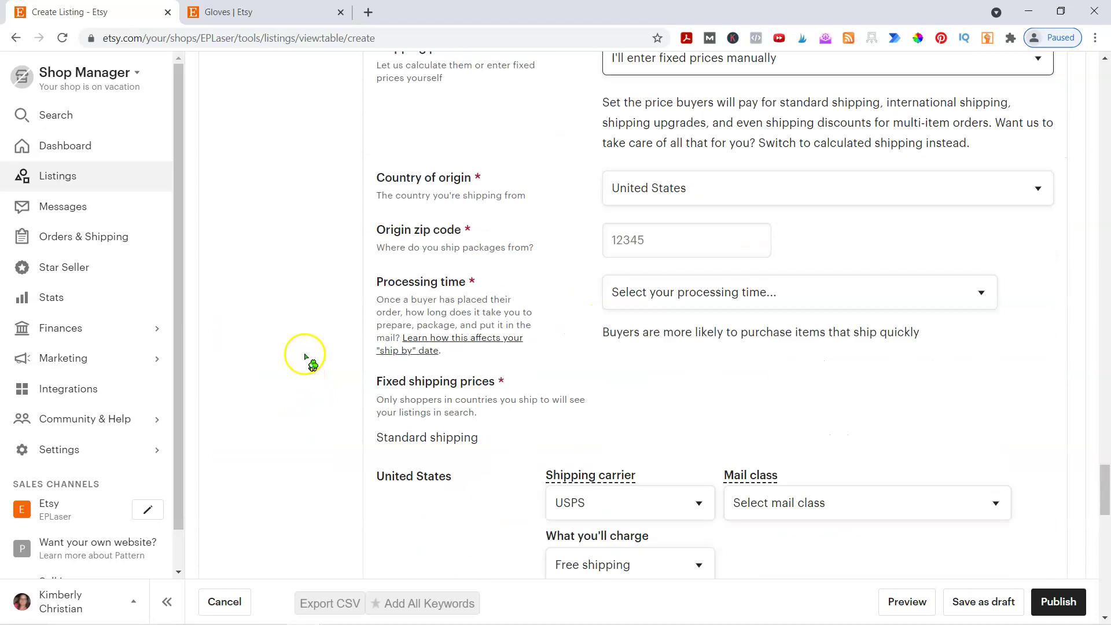
{"action": "scroll", "coordinate": [310, 354], "scroll_direction": "down", "scroll_amount": 2}
{"action": "scroll", "coordinate": [311, 354], "scroll_direction": "up", "scroll_amount": 2}
{"action": "scroll", "coordinate": [310, 354], "scroll_direction": "down", "scroll_amount": 5}
{"action": "scroll", "coordinate": [310, 354], "scroll_direction": "down", "scroll_amount": 3}
{"action": "scroll", "coordinate": [310, 354], "scroll_direction": "up", "scroll_amount": 9}
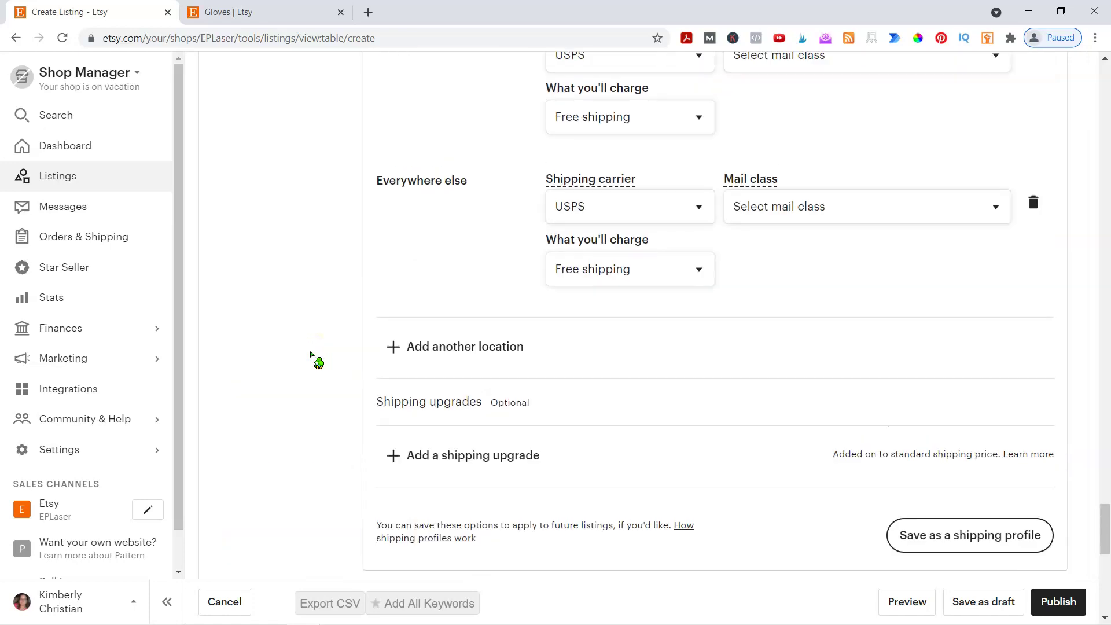
{"action": "scroll", "coordinate": [313, 355], "scroll_direction": "up", "scroll_amount": 14}
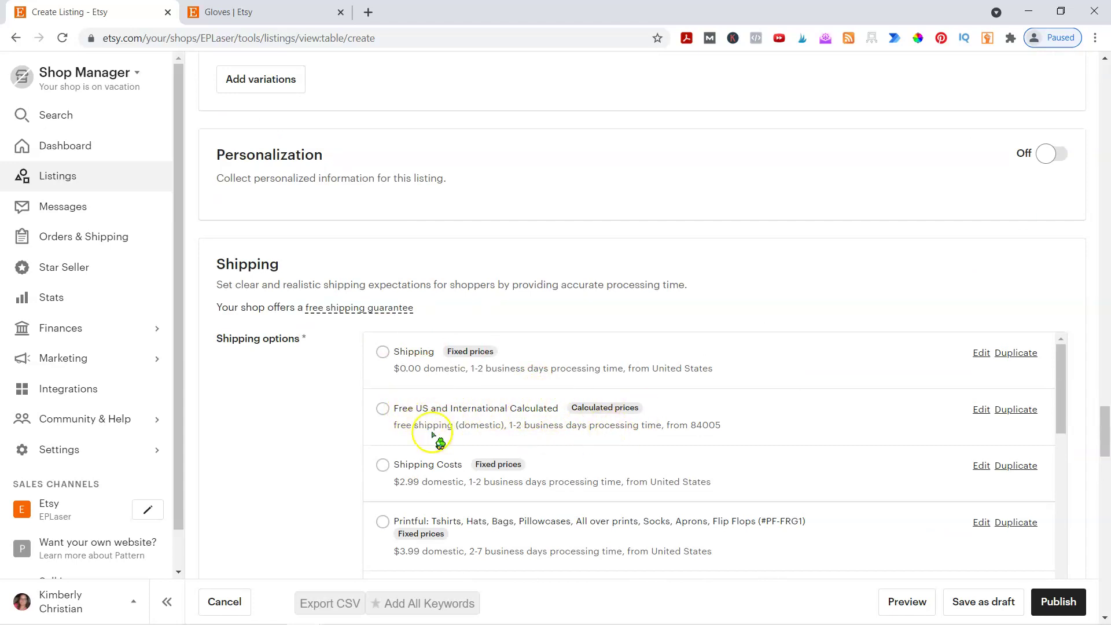
{"action": "scroll", "coordinate": [316, 395], "scroll_direction": "down", "scroll_amount": 2}
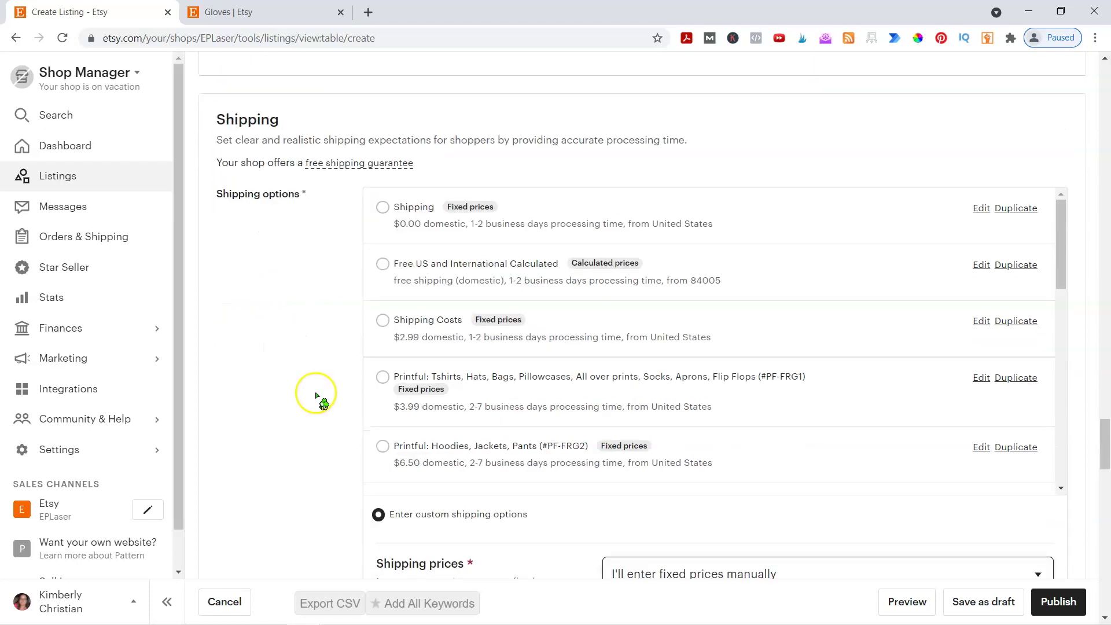
{"action": "scroll", "coordinate": [354, 312], "scroll_direction": "down", "scroll_amount": 2}
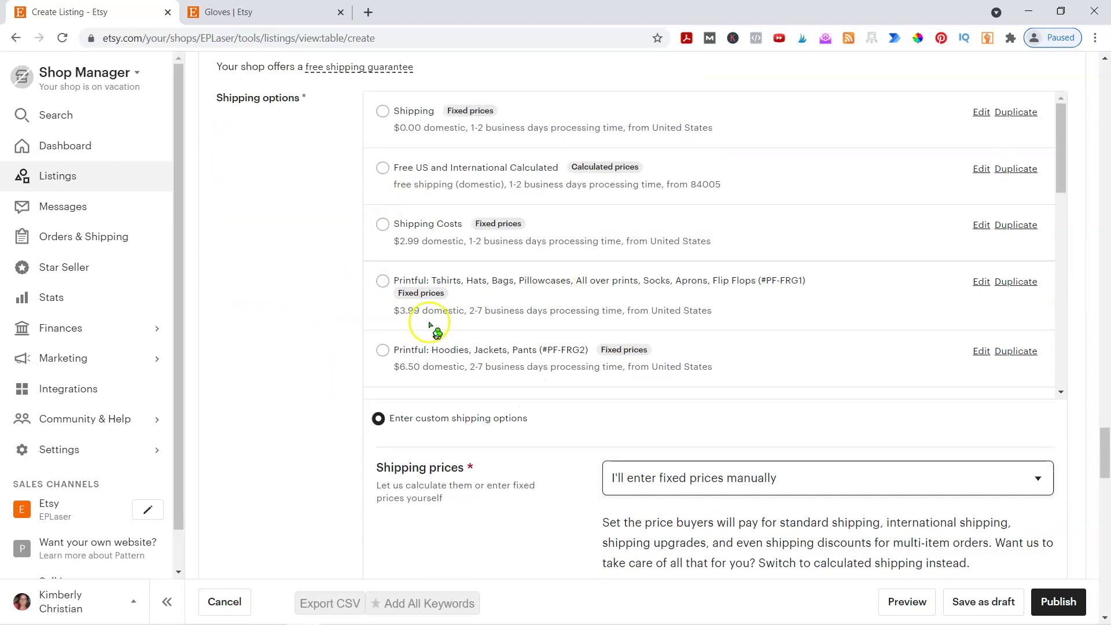
Look over the customs tariff number, item weight, packed size, shipping price preview and the option to save a shipping profile
{"action": "scroll", "coordinate": [376, 330], "scroll_direction": "down", "scroll_amount": 5}
{"action": "scroll", "coordinate": [318, 324], "scroll_direction": "down", "scroll_amount": 4}
{"action": "scroll", "coordinate": [317, 327], "scroll_direction": "down", "scroll_amount": 15}
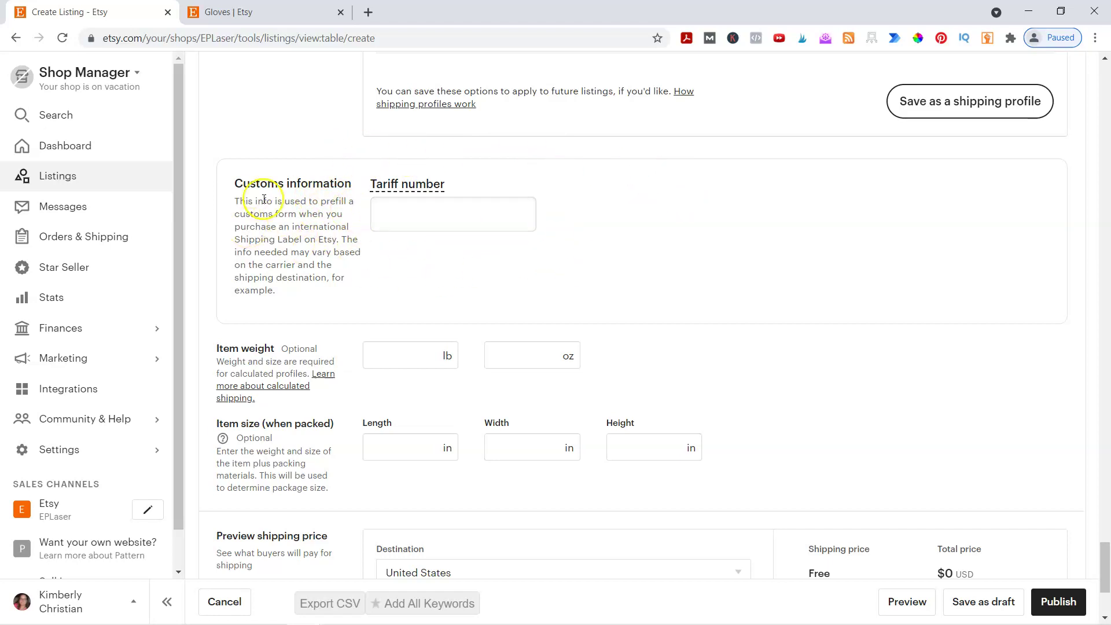
{"action": "mouse_move", "coordinate": [411, 187]}
{"action": "scroll", "coordinate": [292, 298], "scroll_direction": "down", "scroll_amount": 3}
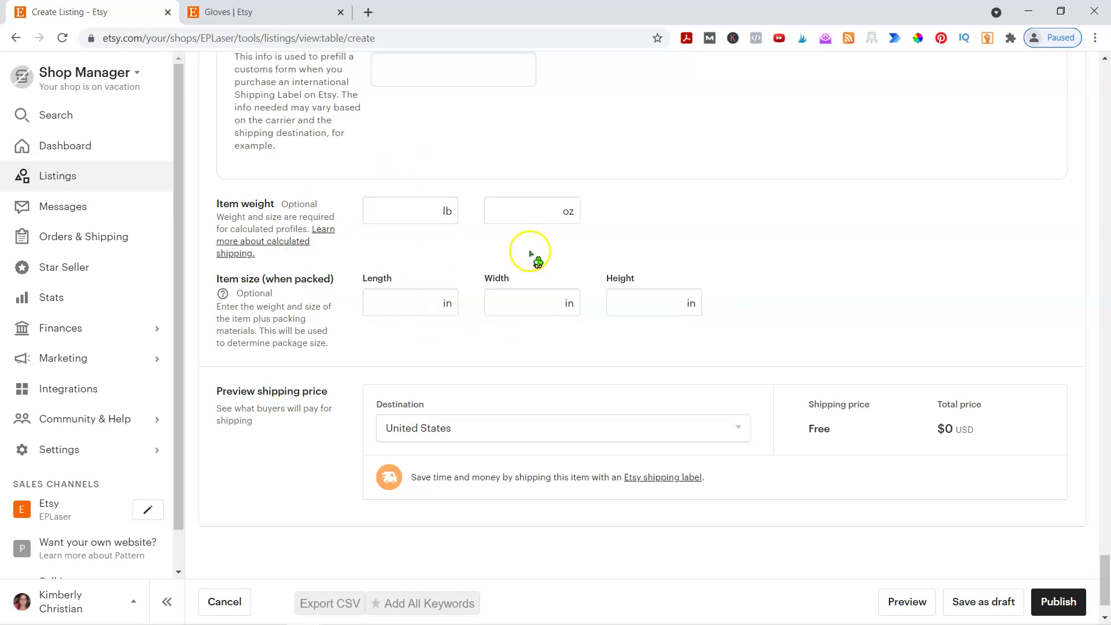
{"action": "scroll", "coordinate": [347, 359], "scroll_direction": "down", "scroll_amount": 2}
{"action": "scroll", "coordinate": [955, 445], "scroll_direction": "up", "scroll_amount": 8}
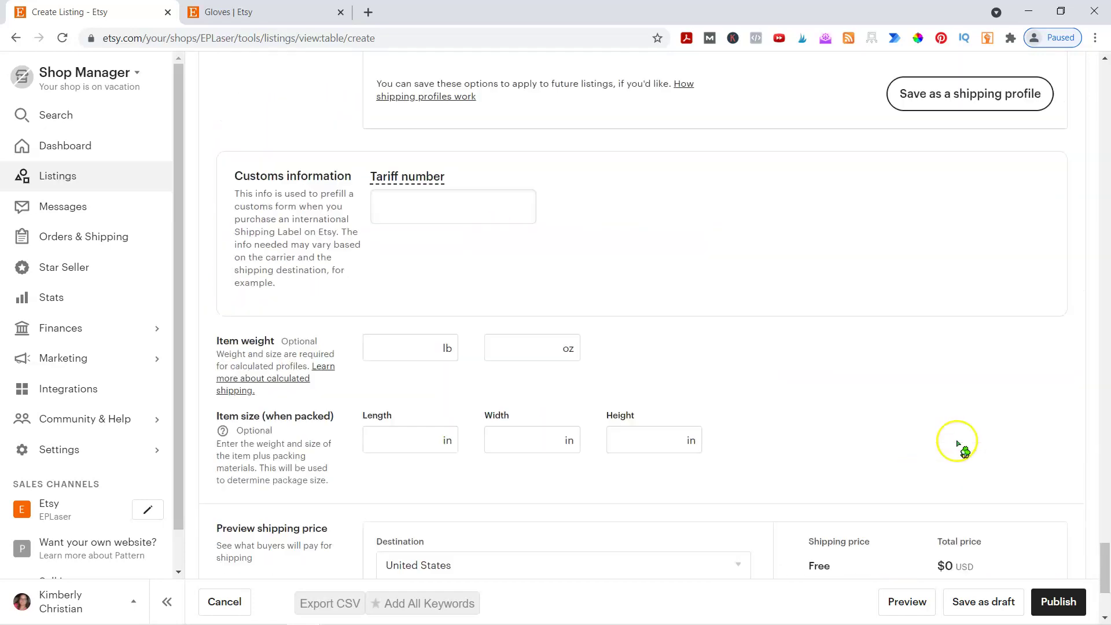
{"action": "scroll", "coordinate": [761, 428], "scroll_direction": "up", "scroll_amount": 8}
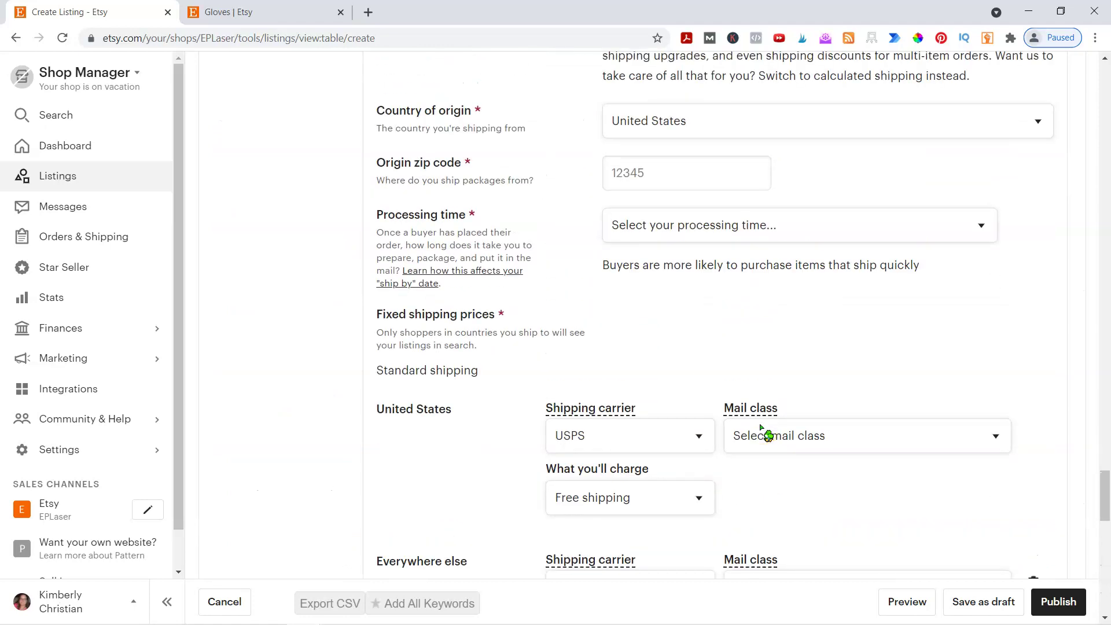
{"action": "scroll", "coordinate": [891, 475], "scroll_direction": "down", "scroll_amount": 7}
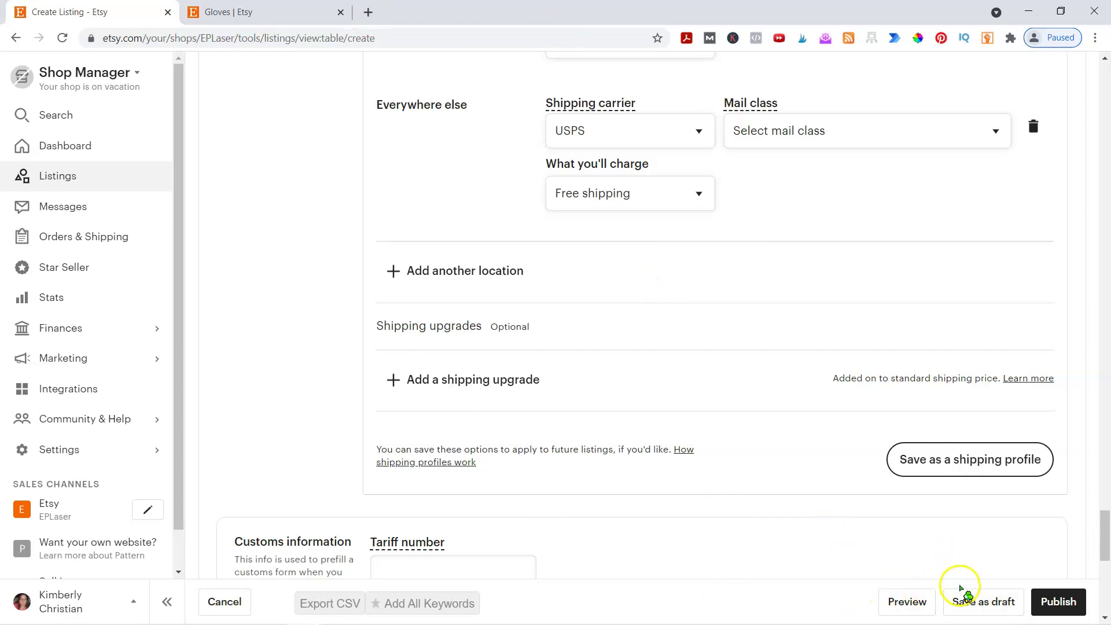
{"action": "scroll", "coordinate": [321, 286], "scroll_direction": "down", "scroll_amount": 3}
Review the listing form back up through variations, attributes, listing details and video to the photo guidance
{"action": "scroll", "coordinate": [313, 278], "scroll_direction": "up", "scroll_amount": 14}
{"action": "scroll", "coordinate": [312, 277], "scroll_direction": "up", "scroll_amount": 20}
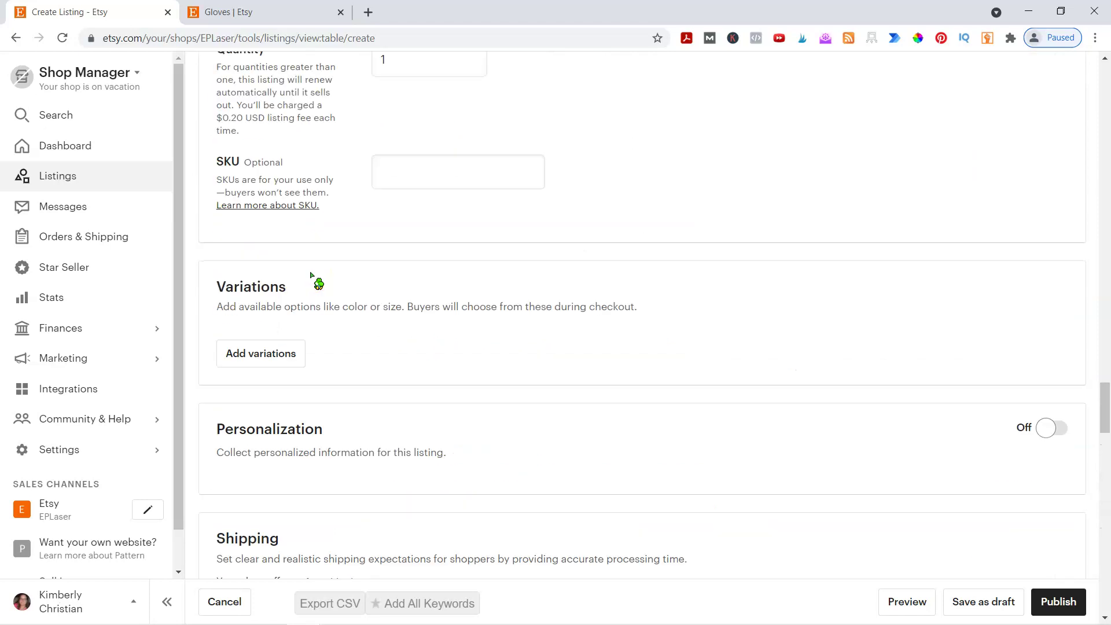
{"action": "scroll", "coordinate": [312, 278], "scroll_direction": "up", "scroll_amount": 20}
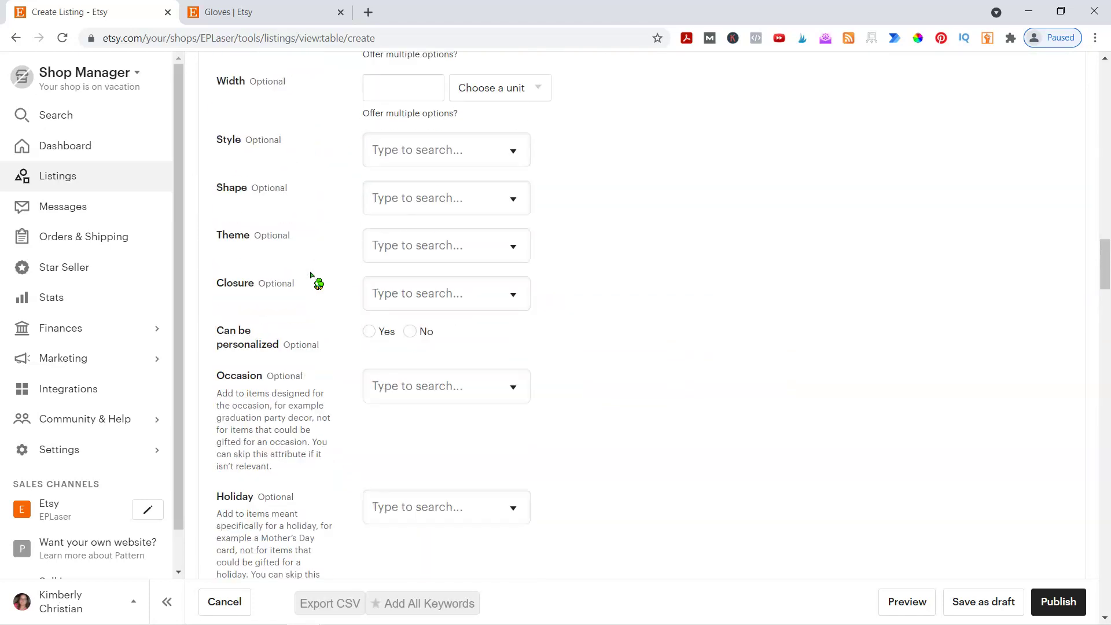
{"action": "scroll", "coordinate": [312, 278], "scroll_direction": "up", "scroll_amount": 13}
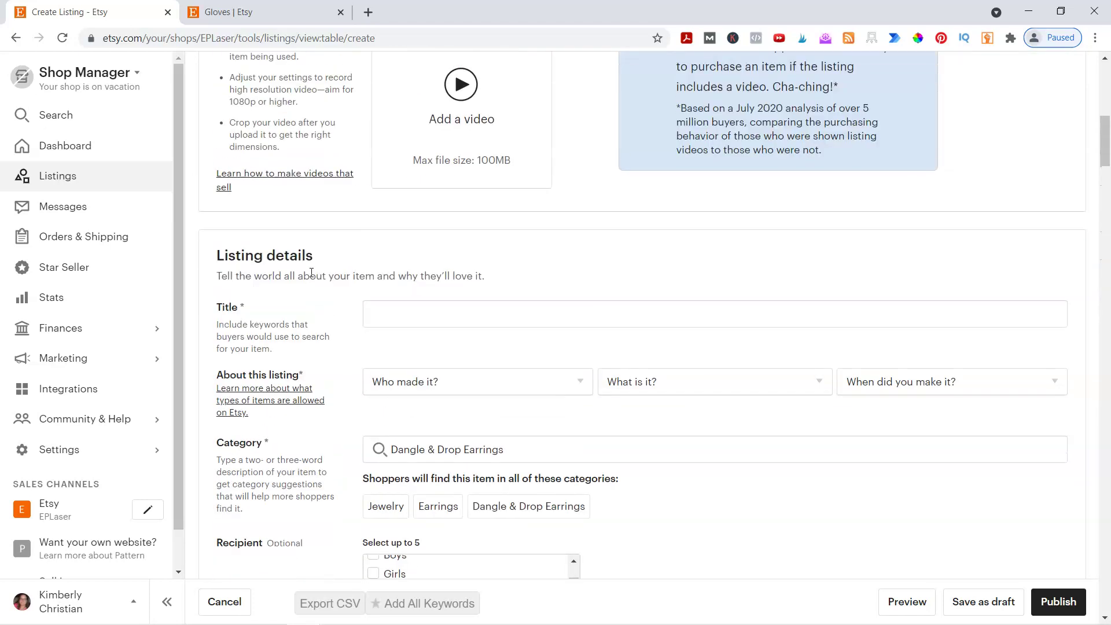
{"action": "left_click", "coordinate": [305, 173]}
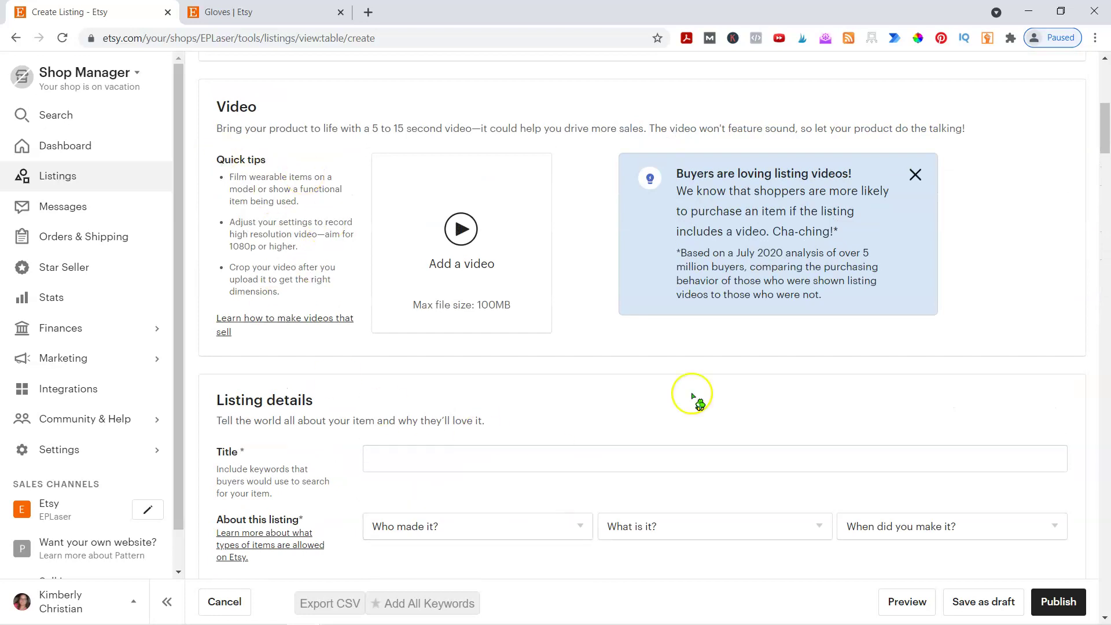
{"action": "scroll", "coordinate": [347, 307], "scroll_direction": "up", "scroll_amount": 4}
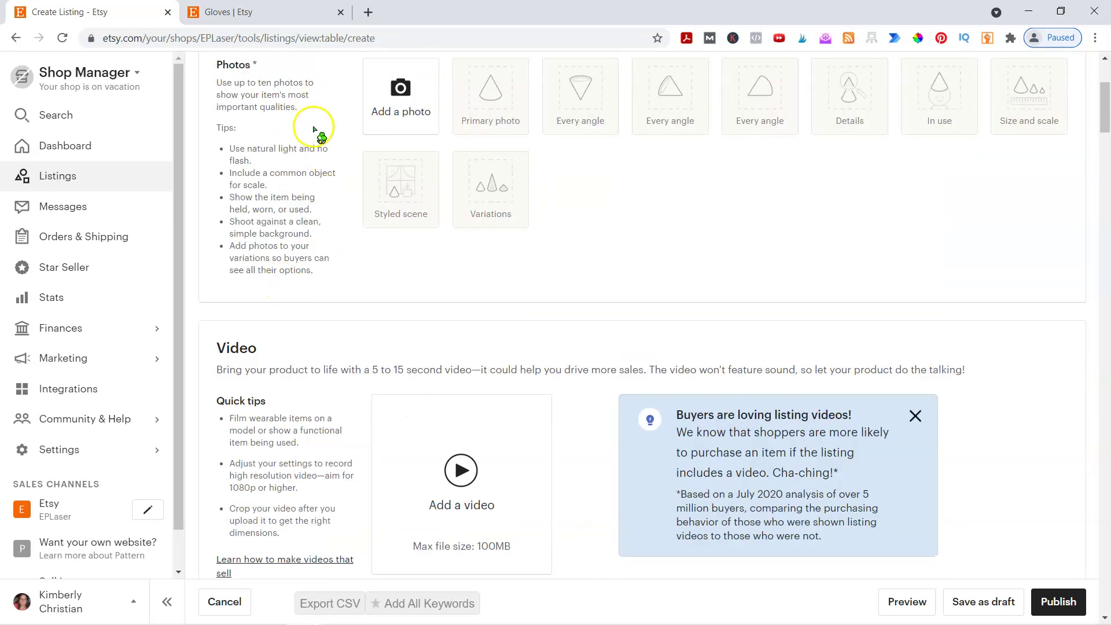
{"action": "scroll", "coordinate": [318, 254], "scroll_direction": "down", "scroll_amount": 3}
{"action": "scroll", "coordinate": [317, 254], "scroll_direction": "down", "scroll_amount": 2}
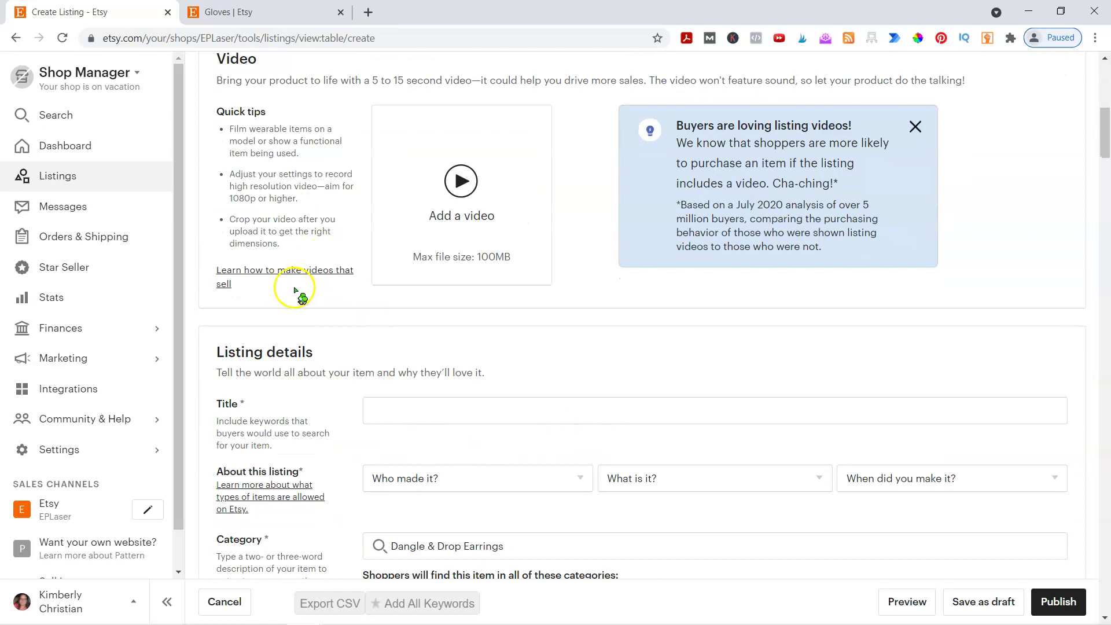
{"action": "scroll", "coordinate": [297, 292], "scroll_direction": "up", "scroll_amount": 2}
{"action": "scroll", "coordinate": [296, 295], "scroll_direction": "up", "scroll_amount": 7}
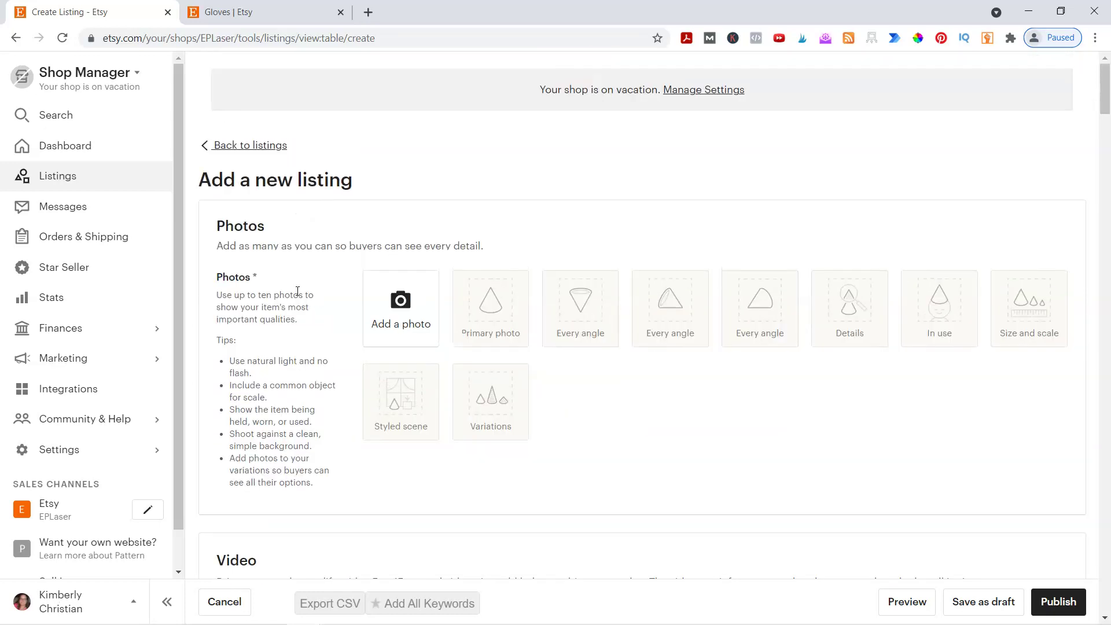
{"action": "left_click", "coordinate": [298, 291]}
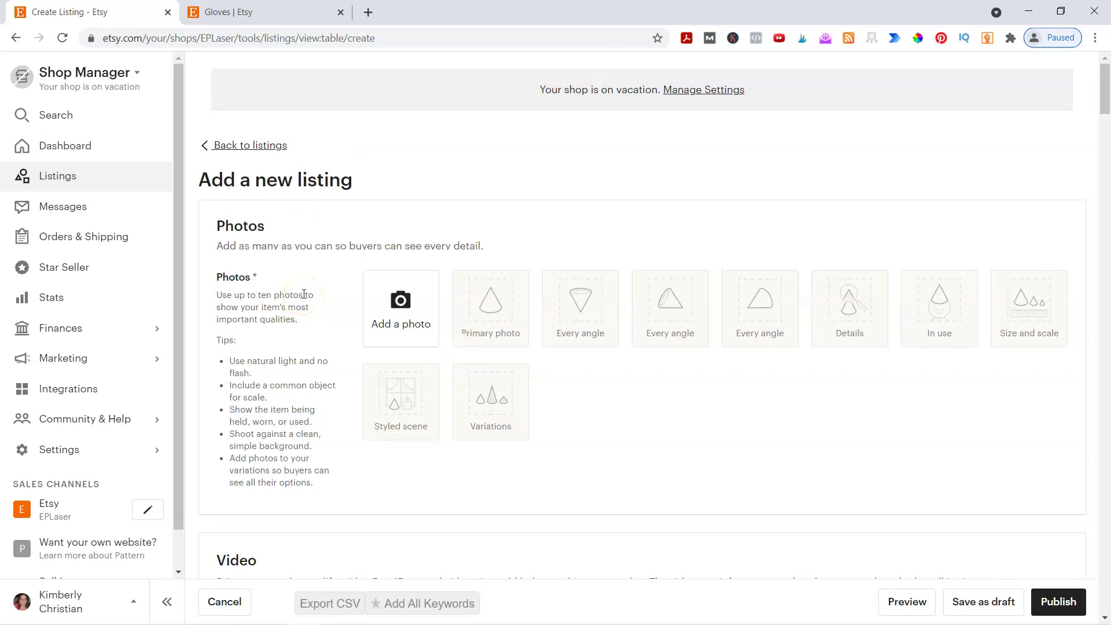